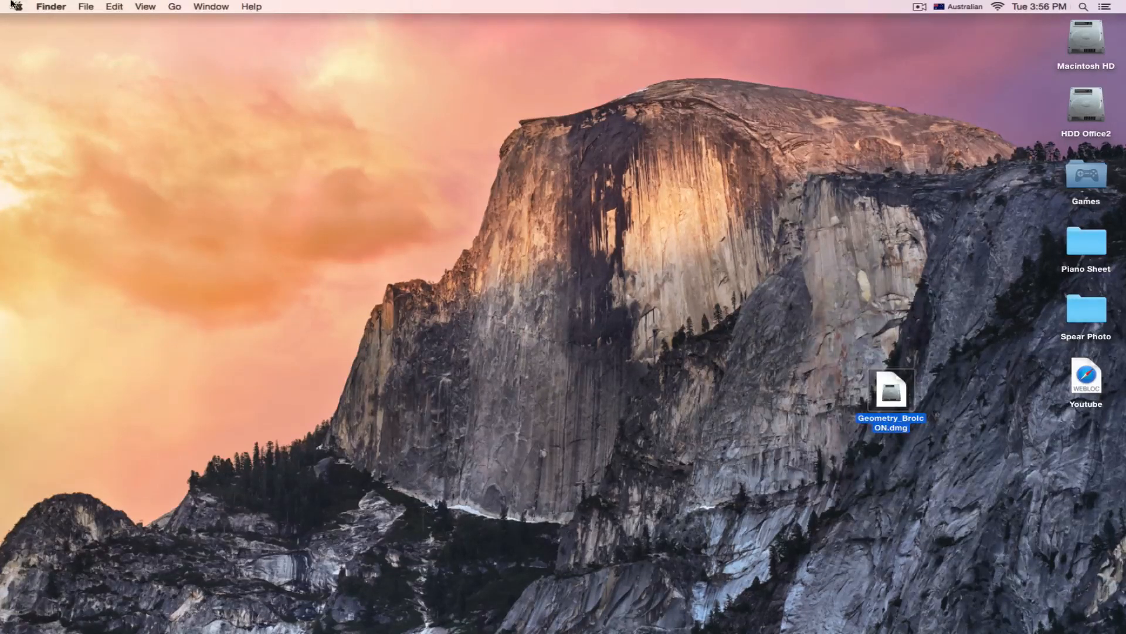
{"action": "left_click_drag", "start_coordinate": [3, 202], "coordinate": [917, 254]}
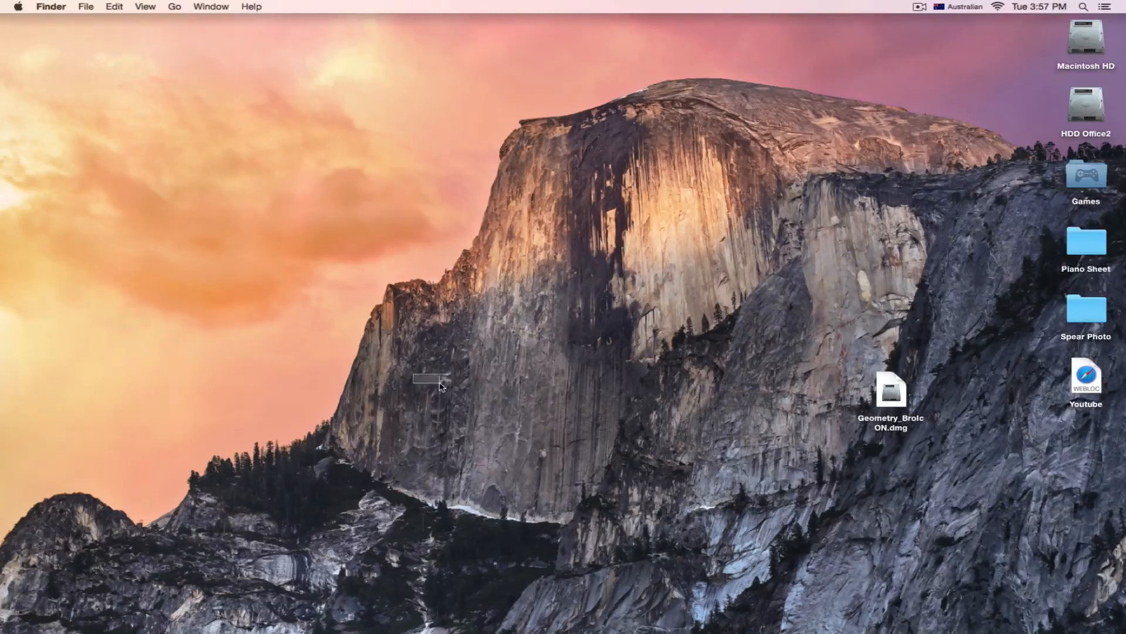
{"action": "left_click_drag", "start_coordinate": [491, 360], "coordinate": [957, 415]}
{"action": "left_click", "coordinate": [911, 323]}
{"action": "left_click_drag", "start_coordinate": [740, 293], "coordinate": [991, 622]}
{"action": "left_click", "coordinate": [685, 500]}
{"action": "mouse_move", "coordinate": [963, 346]}
{"action": "left_mouse_down"}
{"action": "mouse_move", "coordinate": [785, 467]}
{"action": "mouse_move", "coordinate": [757, 610]}
{"action": "mouse_move", "coordinate": [783, 482]}
{"action": "mouse_move", "coordinate": [942, 371]}
{"action": "mouse_move", "coordinate": [740, 525]}
{"action": "mouse_move", "coordinate": [941, 368]}
{"action": "mouse_move", "coordinate": [828, 478]}
{"action": "left_mouse_up"}
{"action": "left_click", "coordinate": [950, 366]}
{"action": "left_click_drag", "start_coordinate": [934, 157], "coordinate": [770, 369]}
{"action": "left_click_drag", "start_coordinate": [667, 385], "coordinate": [113, 4]}
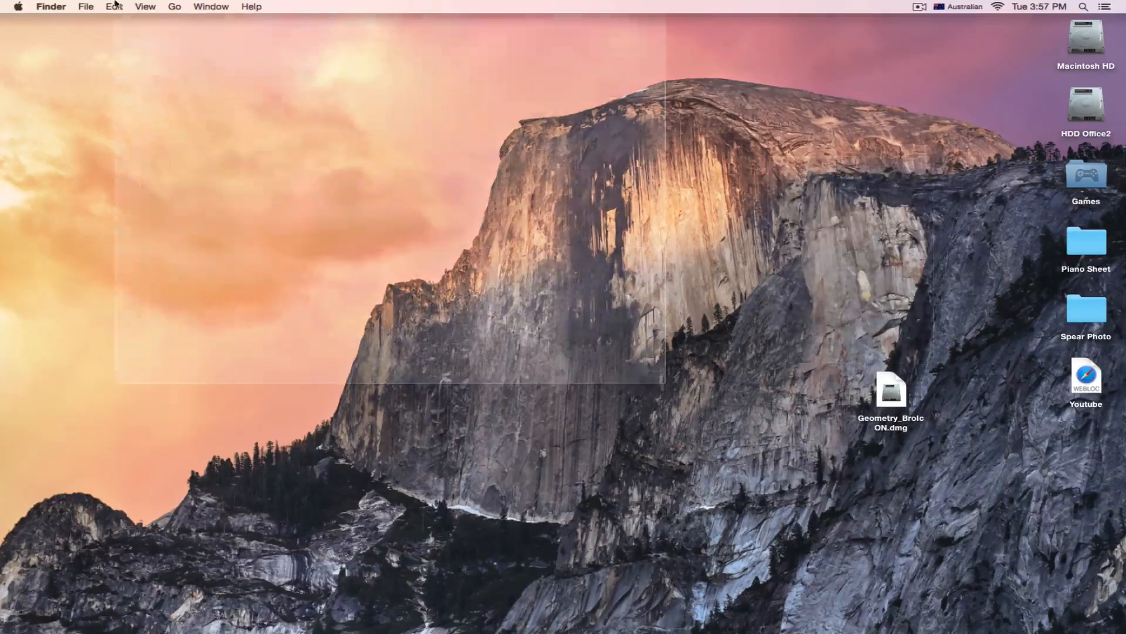
{"action": "left_click_drag", "start_coordinate": [96, 115], "coordinate": [57, 288]}
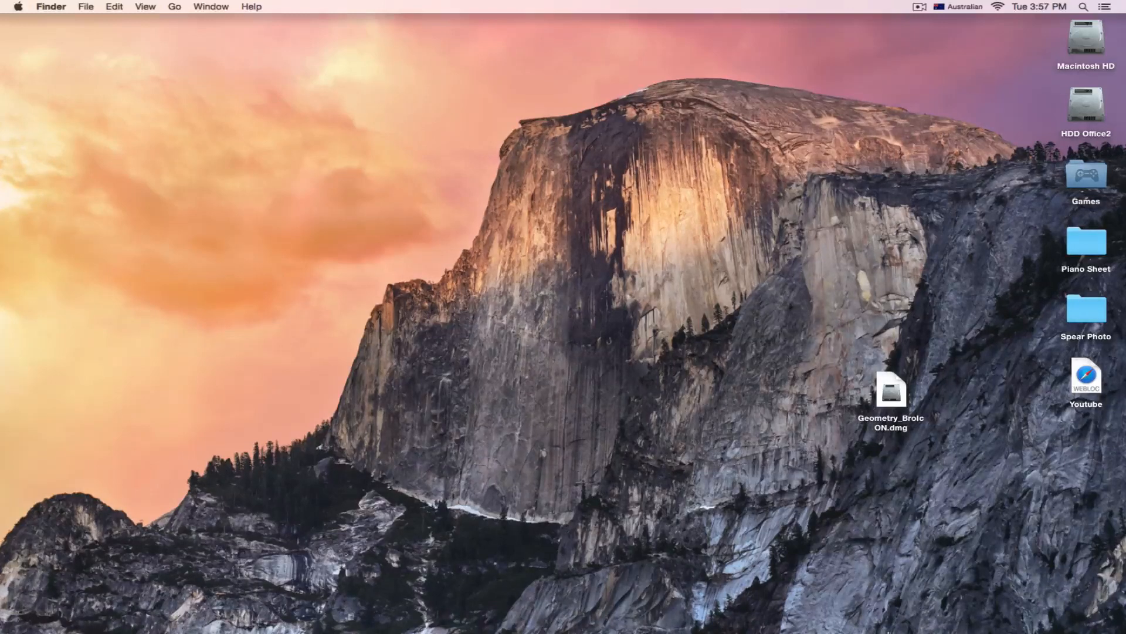
Switch to the Chrome window with the Geometry_BroIcON download page and check its web address
{"action": "right_click", "coordinate": [826, 593]}
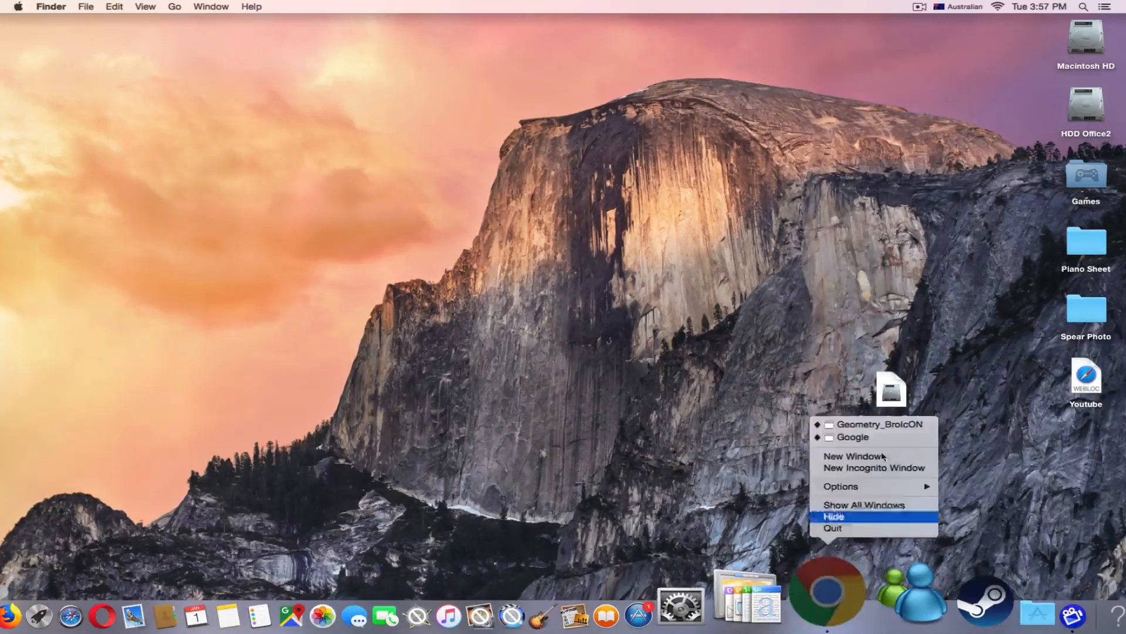
{"action": "left_click", "coordinate": [891, 421]}
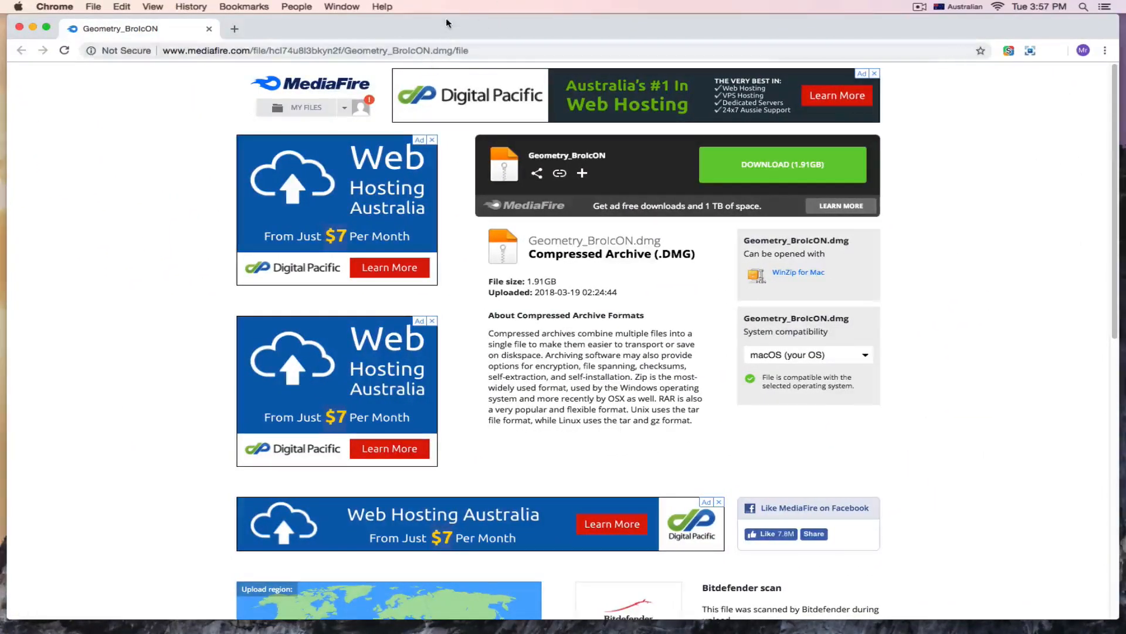
{"action": "left_click", "coordinate": [453, 51]}
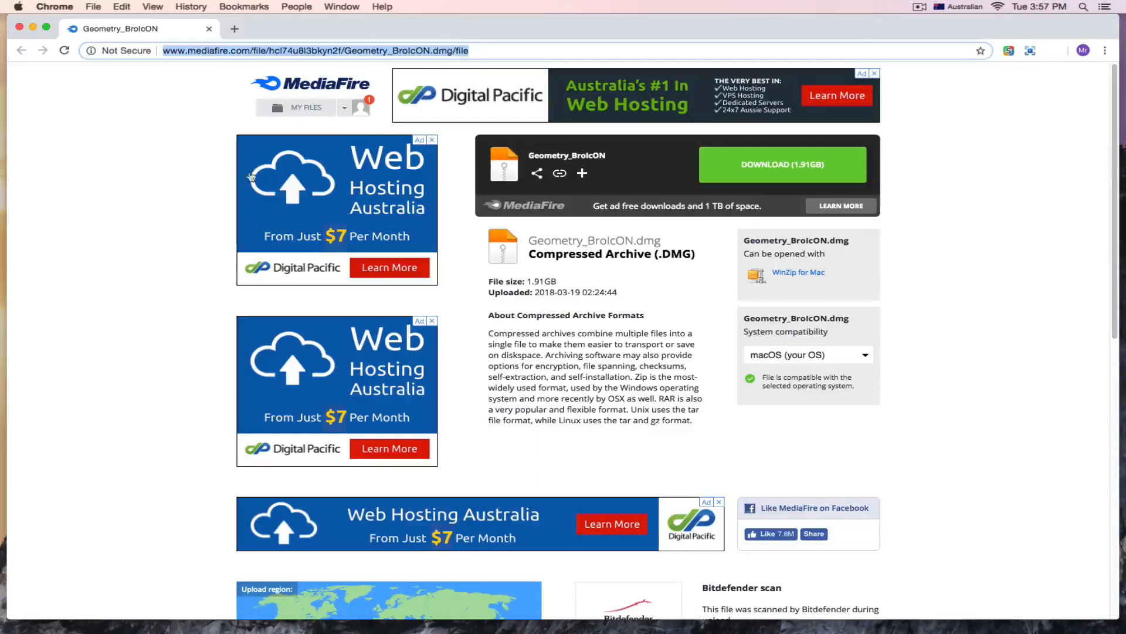
{"action": "left_click", "coordinate": [132, 217]}
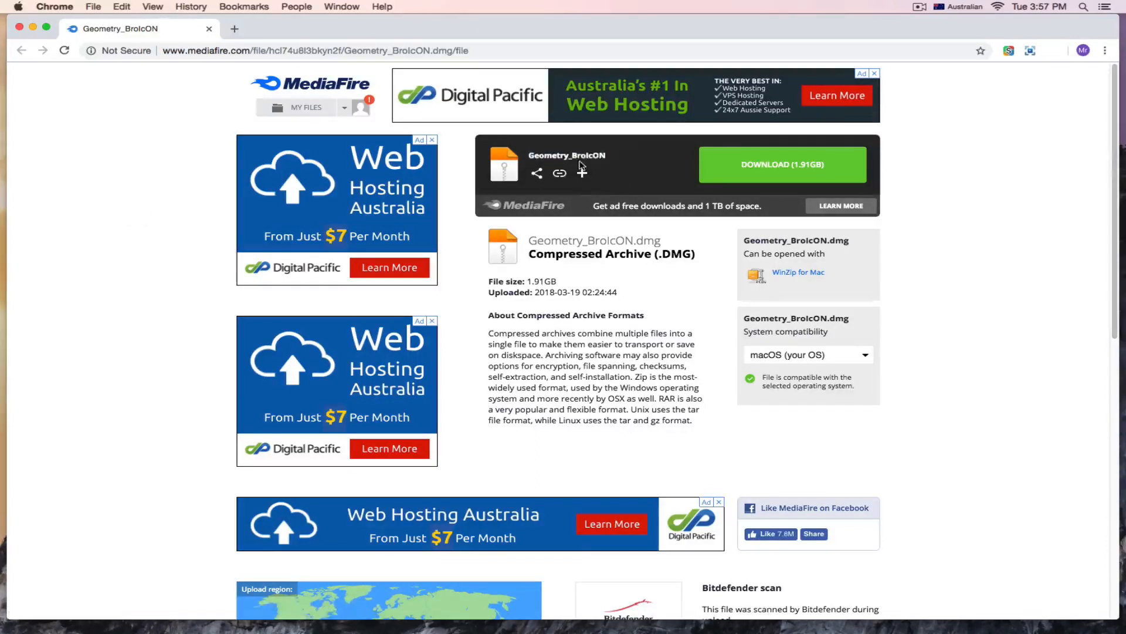
Examine the file name, file size and upload date on the MediaFire download page
{"action": "left_click_drag", "start_coordinate": [611, 158], "coordinate": [563, 157]}
{"action": "double_click", "coordinate": [565, 155]}
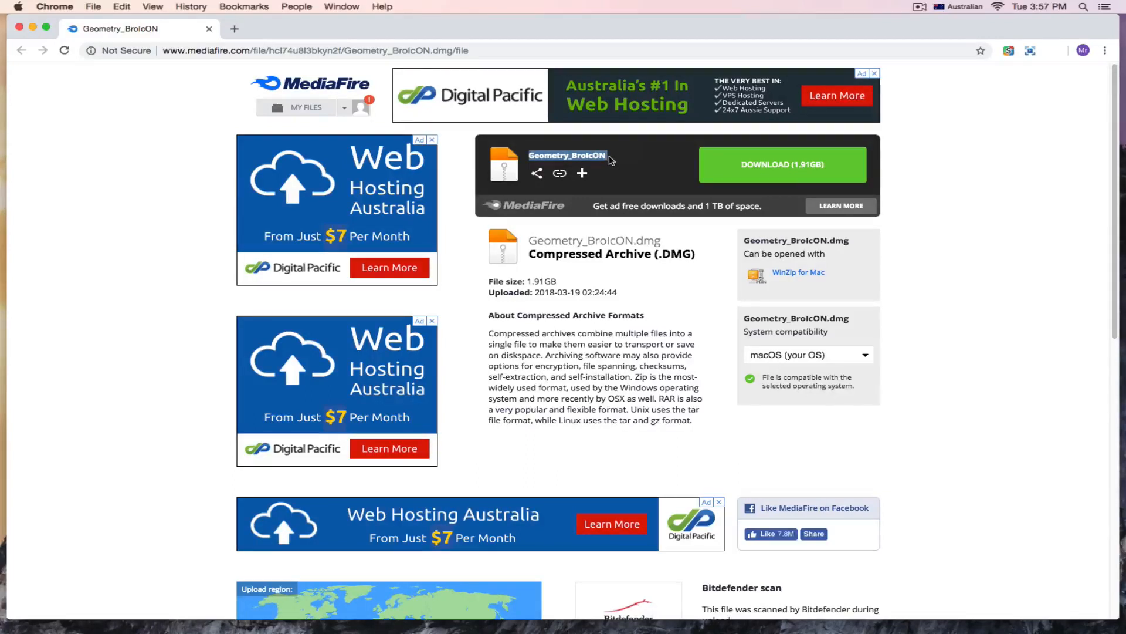
{"action": "left_click", "coordinate": [610, 158]}
{"action": "mouse_move", "coordinate": [612, 155]}
{"action": "left_mouse_down"}
{"action": "mouse_move", "coordinate": [563, 154]}
{"action": "mouse_move", "coordinate": [605, 165]}
{"action": "left_mouse_up"}
{"action": "left_click", "coordinate": [571, 161]}
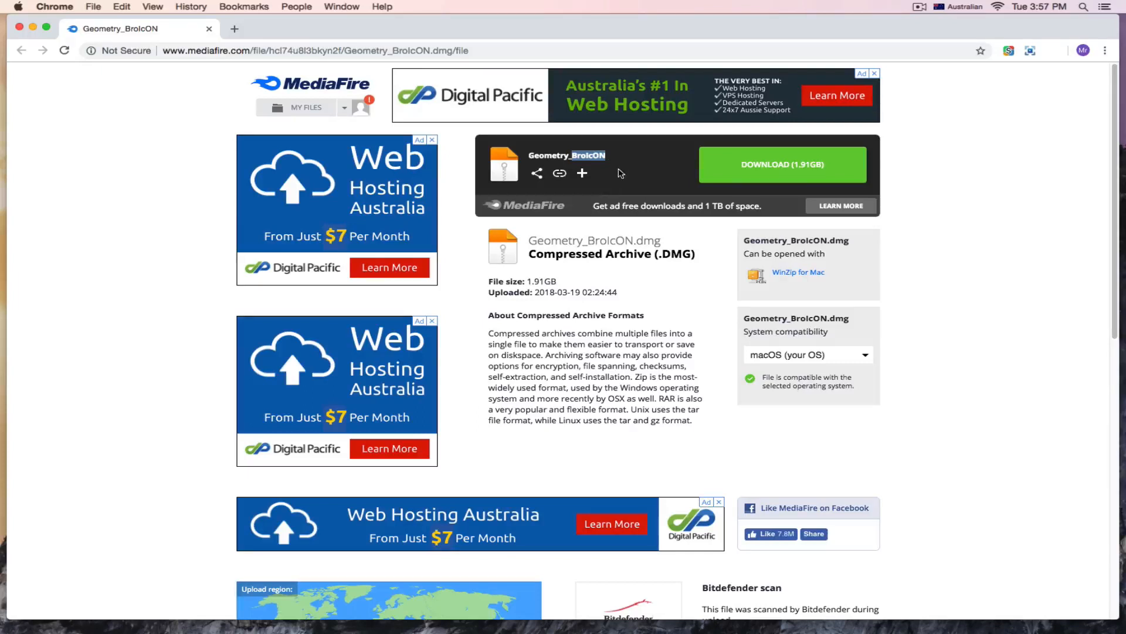
{"action": "left_click", "coordinate": [570, 284]}
{"action": "left_click_drag", "start_coordinate": [617, 295], "coordinate": [589, 294]}
{"action": "left_click", "coordinate": [590, 295]}
{"action": "mouse_move", "coordinate": [335, 41]}
{"action": "left_mouse_down"}
{"action": "mouse_move", "coordinate": [335, 285]}
{"action": "mouse_move", "coordinate": [346, 307]}
{"action": "mouse_move", "coordinate": [376, 183]}
{"action": "mouse_move", "coordinate": [327, 39]}
{"action": "left_mouse_up"}
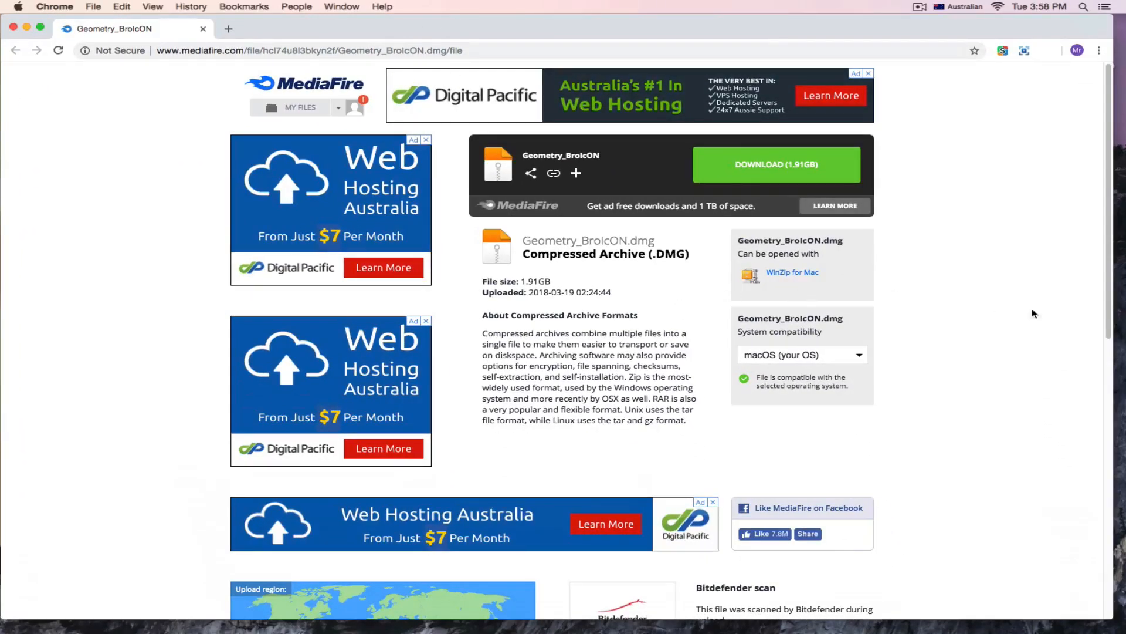
{"action": "left_click", "coordinate": [1121, 315]}
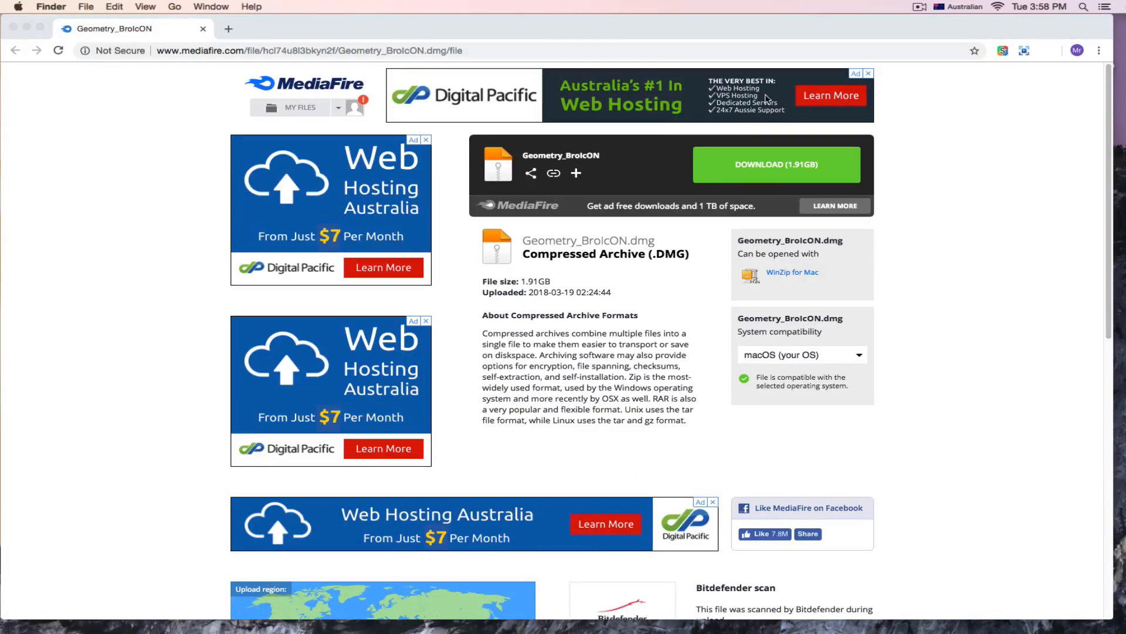
{"action": "mouse_move", "coordinate": [655, 28]}
{"action": "left_mouse_down"}
{"action": "mouse_move", "coordinate": [691, 33]}
{"action": "mouse_move", "coordinate": [660, 19]}
{"action": "left_mouse_up"}
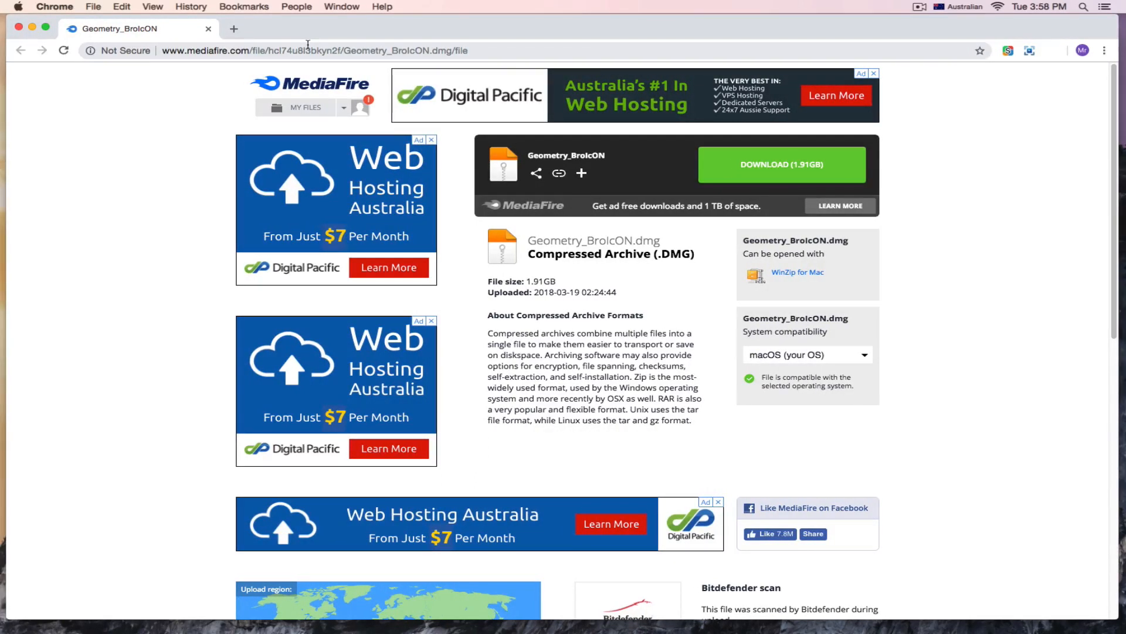
{"action": "left_click_drag", "start_coordinate": [360, 34], "coordinate": [364, 27]}
{"action": "left_click", "coordinate": [363, 46]}
{"action": "left_click", "coordinate": [2, 170]}
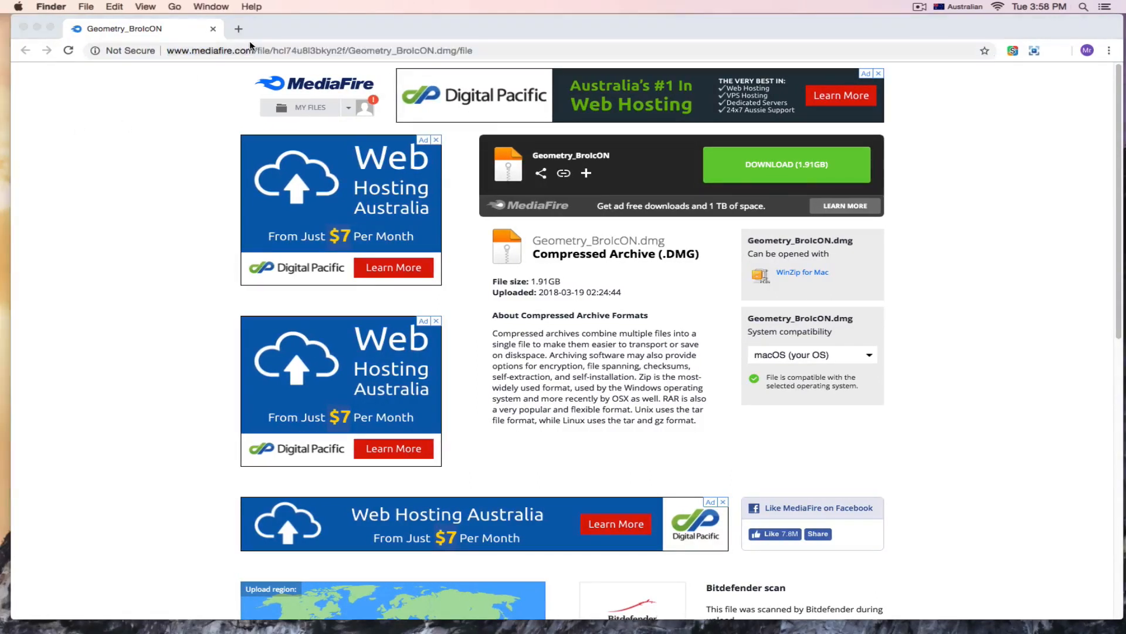
{"action": "left_click", "coordinate": [292, 28]}
{"action": "left_click", "coordinate": [329, 45]}
{"action": "left_click", "coordinate": [140, 125]}
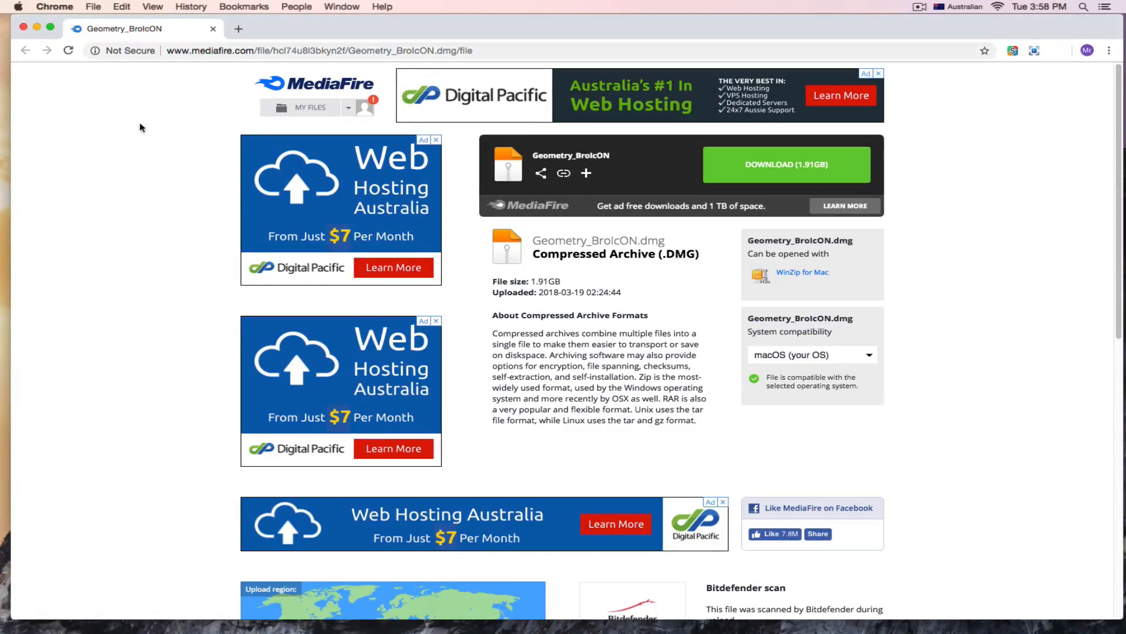
{"action": "left_click", "coordinate": [314, 51]}
{"action": "left_click", "coordinate": [206, 206]}
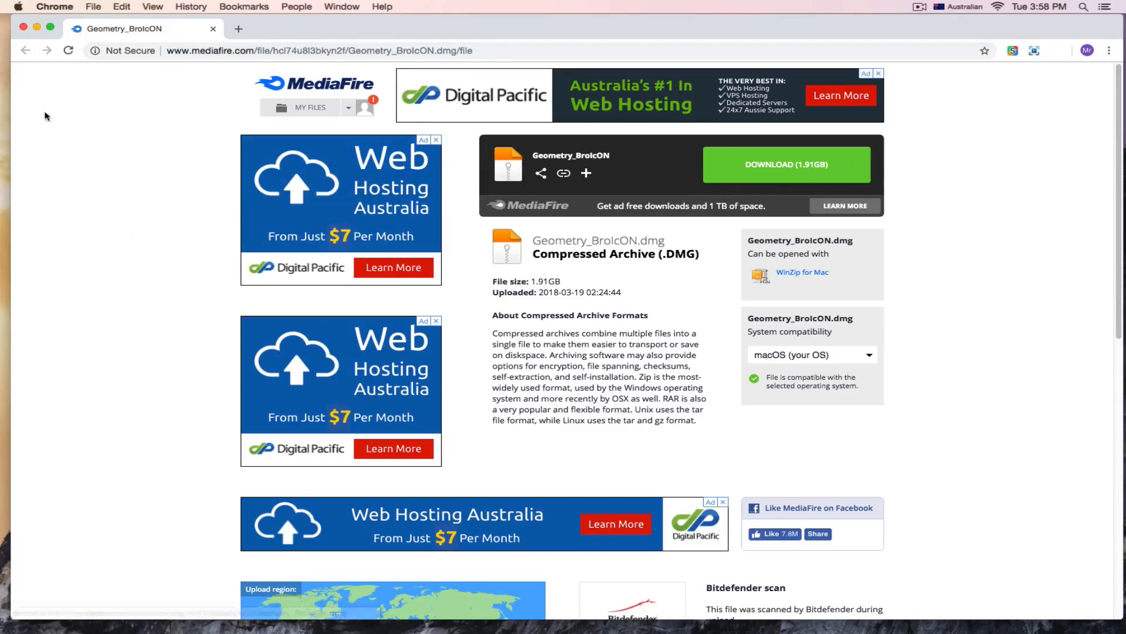
Minimize the browser window to return to the clear desktop
{"action": "left_click", "coordinate": [35, 28]}
{"action": "left_click_drag", "start_coordinate": [120, 40], "coordinate": [995, 508]}
{"action": "left_click_drag", "start_coordinate": [981, 487], "coordinate": [424, 461]}
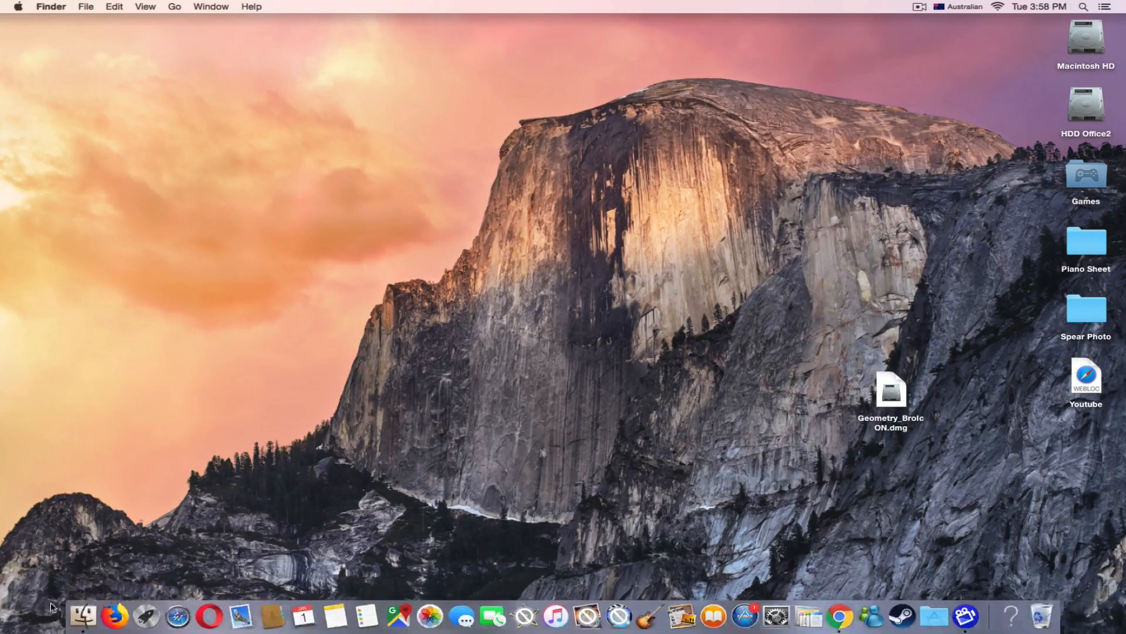
{"action": "left_click", "coordinate": [66, 592]}
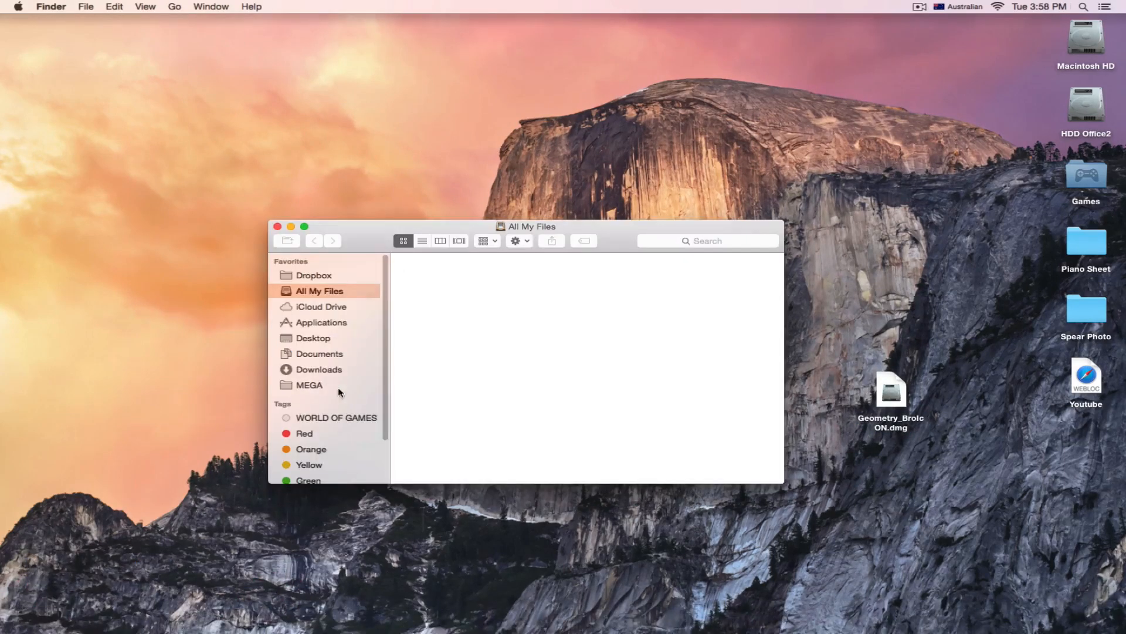
{"action": "key", "text": "super+w"}
Reposition the Geometry_BroIcON.dmg file on the desktop, keeping it near the desktop folders
{"action": "left_click_drag", "start_coordinate": [795, 360], "coordinate": [926, 437]}
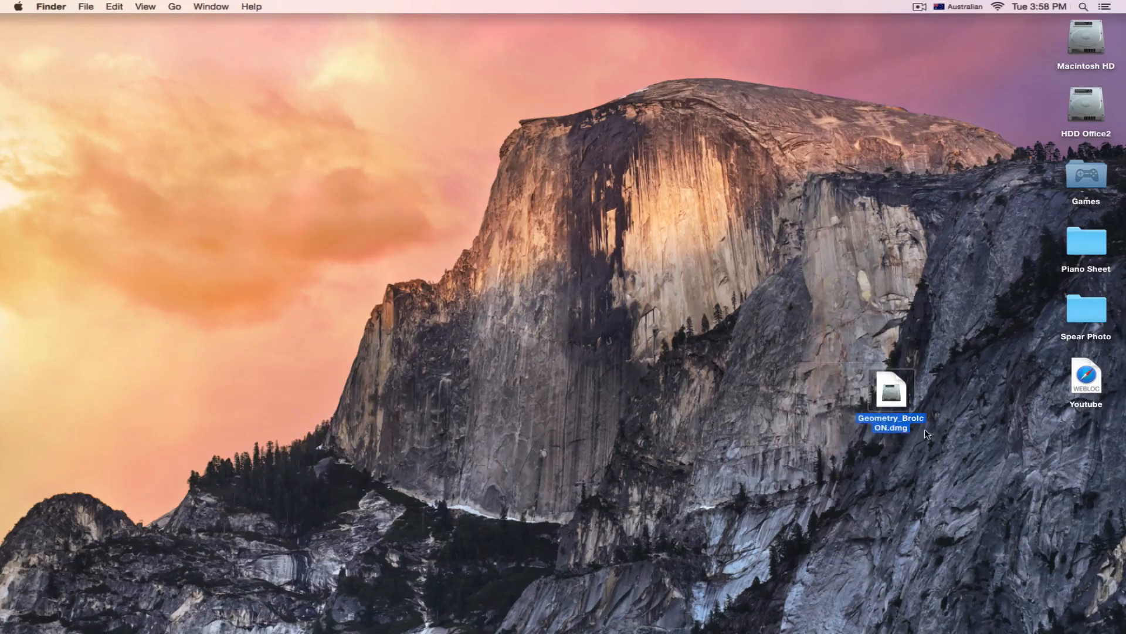
{"action": "left_click_drag", "start_coordinate": [894, 403], "coordinate": [461, 317]}
{"action": "mouse_move", "coordinate": [688, 345]}
{"action": "left_mouse_down"}
{"action": "mouse_move", "coordinate": [722, 363]}
{"action": "mouse_move", "coordinate": [294, 344]}
{"action": "mouse_move", "coordinate": [357, 290]}
{"action": "left_mouse_up"}
{"action": "left_click", "coordinate": [547, 383]}
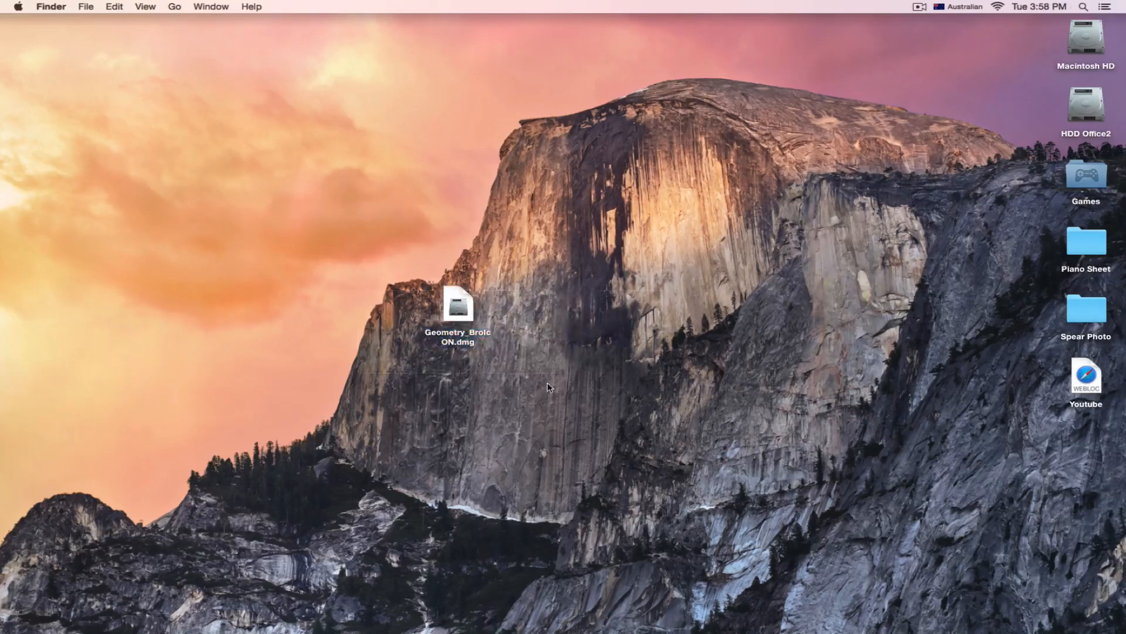
{"action": "left_click_drag", "start_coordinate": [463, 311], "coordinate": [773, 371]}
{"action": "right_click", "coordinate": [810, 470]}
{"action": "left_click", "coordinate": [780, 494]}
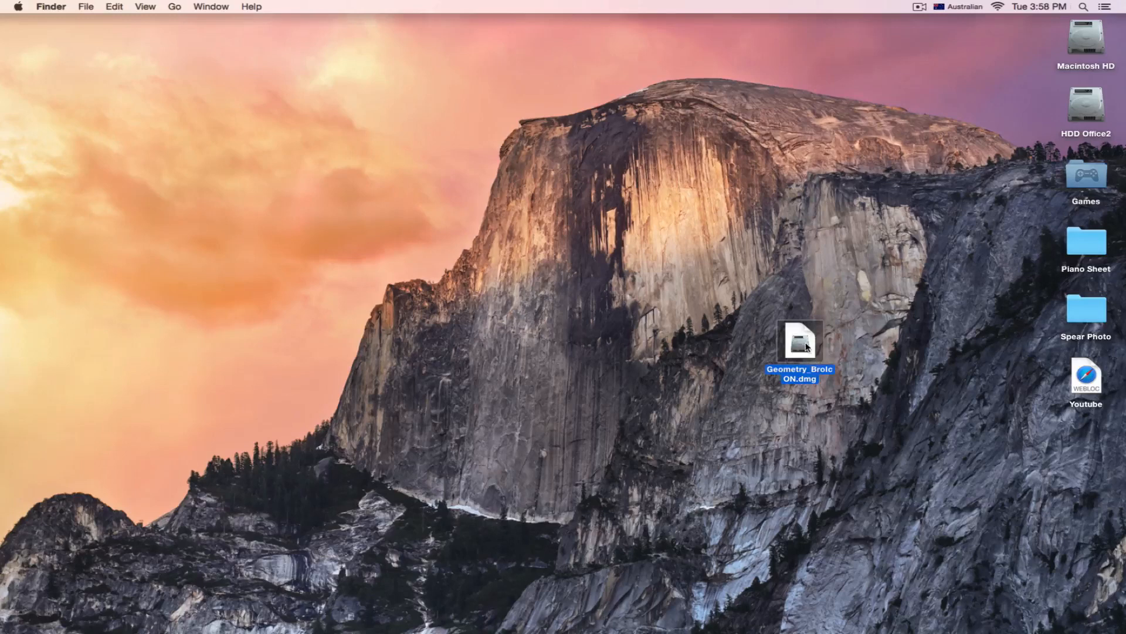
Open the Geometry_BroIcON.dmg disk image to mount its volume on the desktop
{"action": "right_click", "coordinate": [807, 347]}
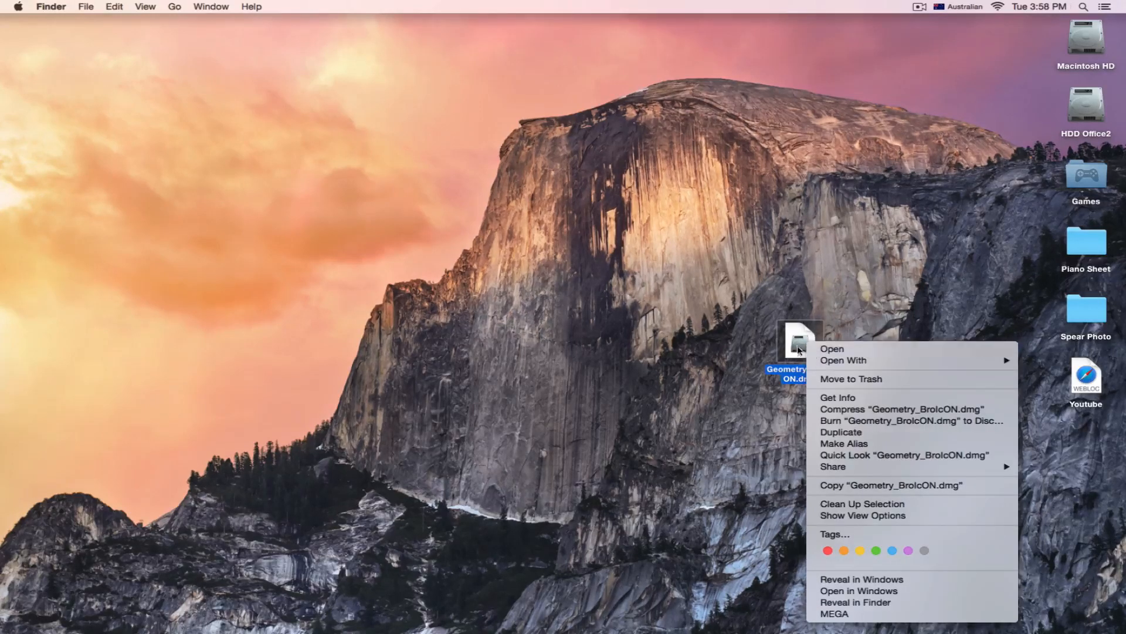
{"action": "left_click", "coordinate": [826, 343]}
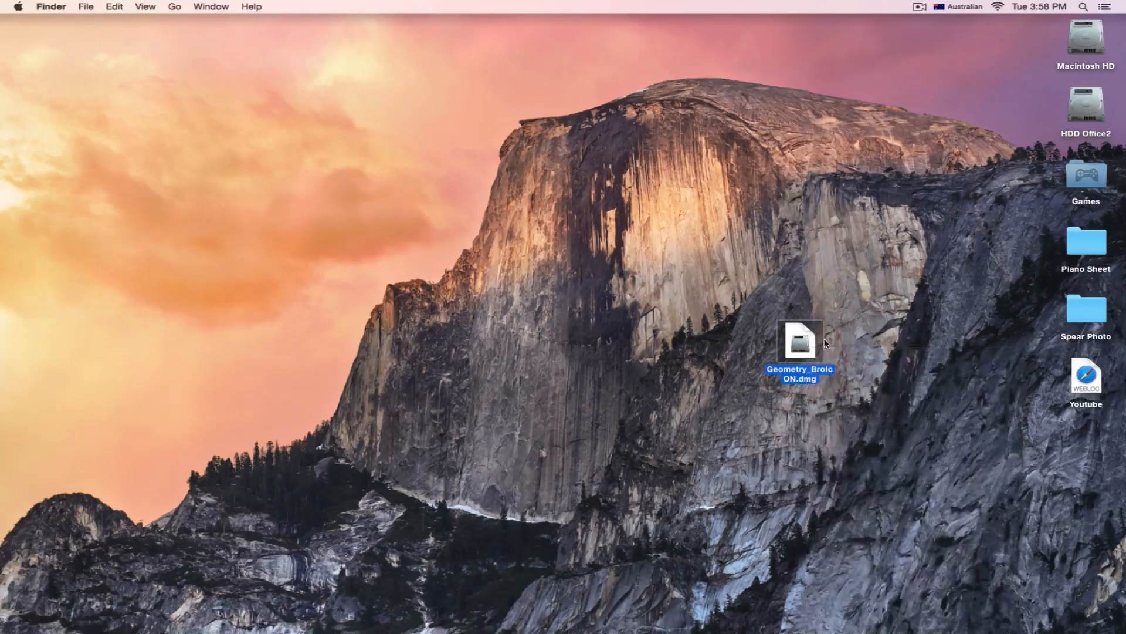
{"action": "right_click", "coordinate": [824, 356]}
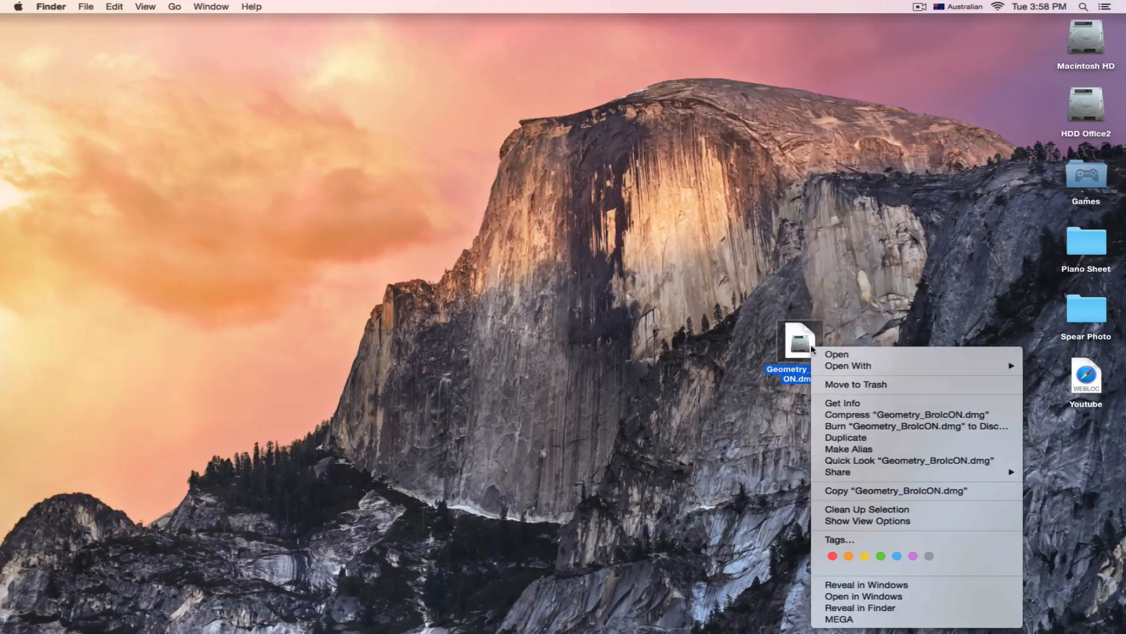
{"action": "left_click", "coordinate": [834, 355]}
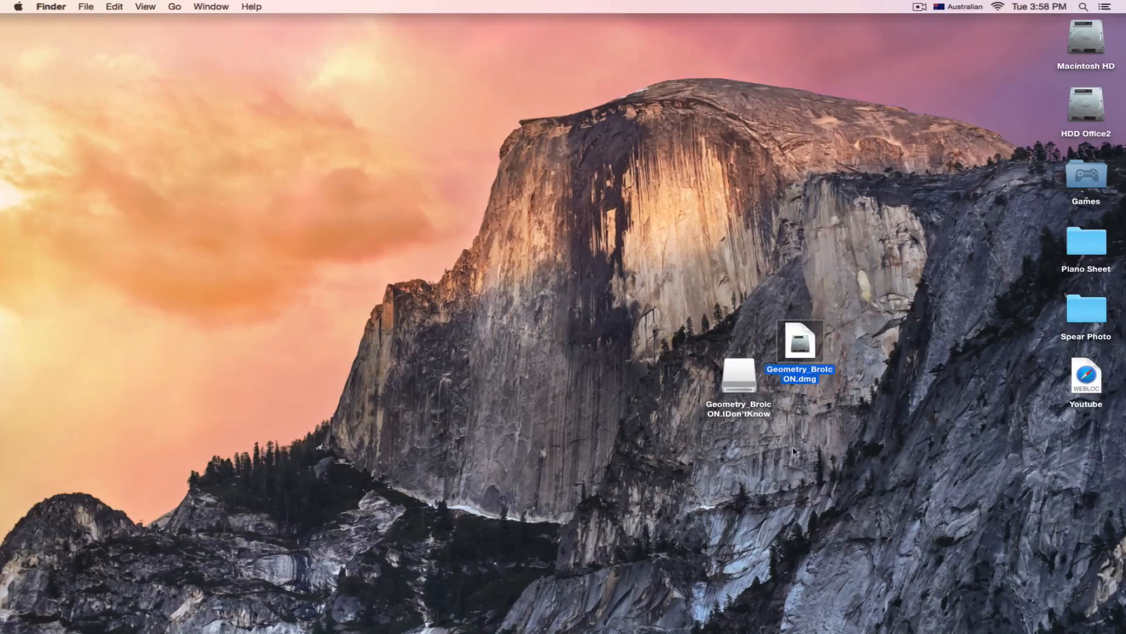
Move the mounted Geometry_BroicON.IDon'tKnow volume away from the disk image file and open it in a window
{"action": "left_click", "coordinate": [737, 382]}
{"action": "left_click_drag", "start_coordinate": [737, 382], "coordinate": [387, 333]}
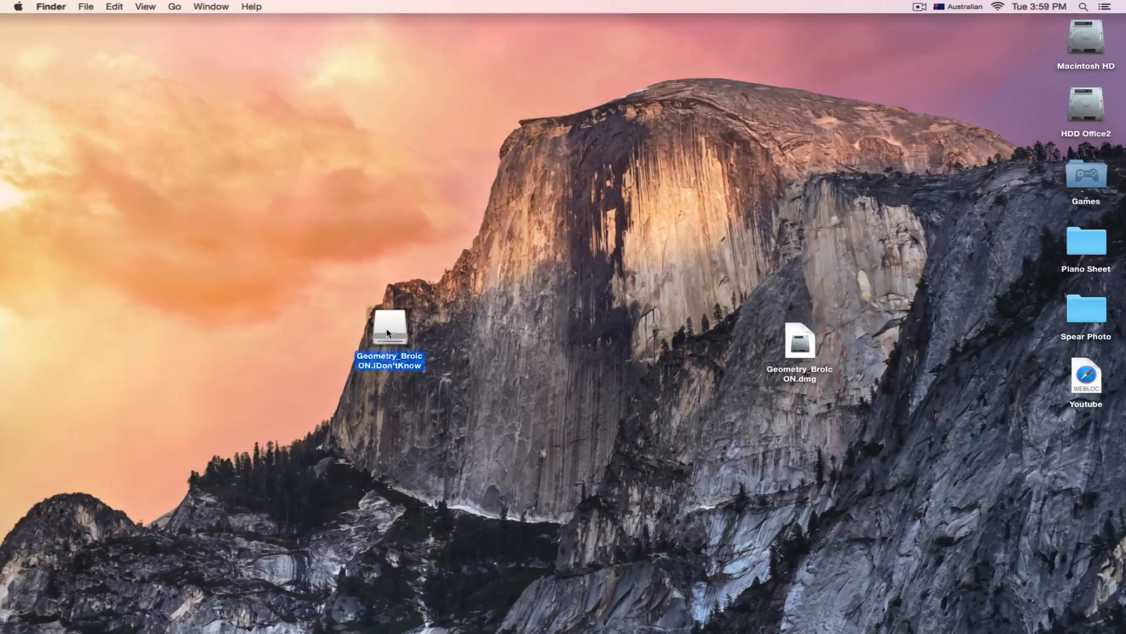
{"action": "double_click", "coordinate": [387, 333]}
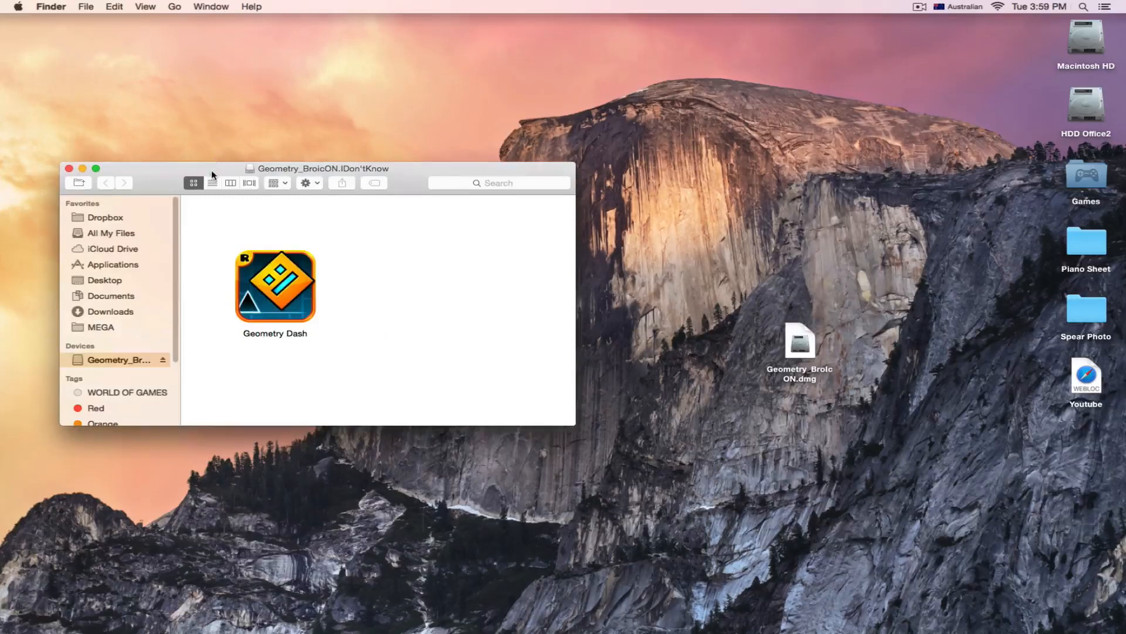
{"action": "left_click_drag", "start_coordinate": [212, 175], "coordinate": [442, 123]}
Show the package contents of the Geometry Dash app in the mounted volume
{"action": "left_click_drag", "start_coordinate": [522, 343], "coordinate": [487, 215]}
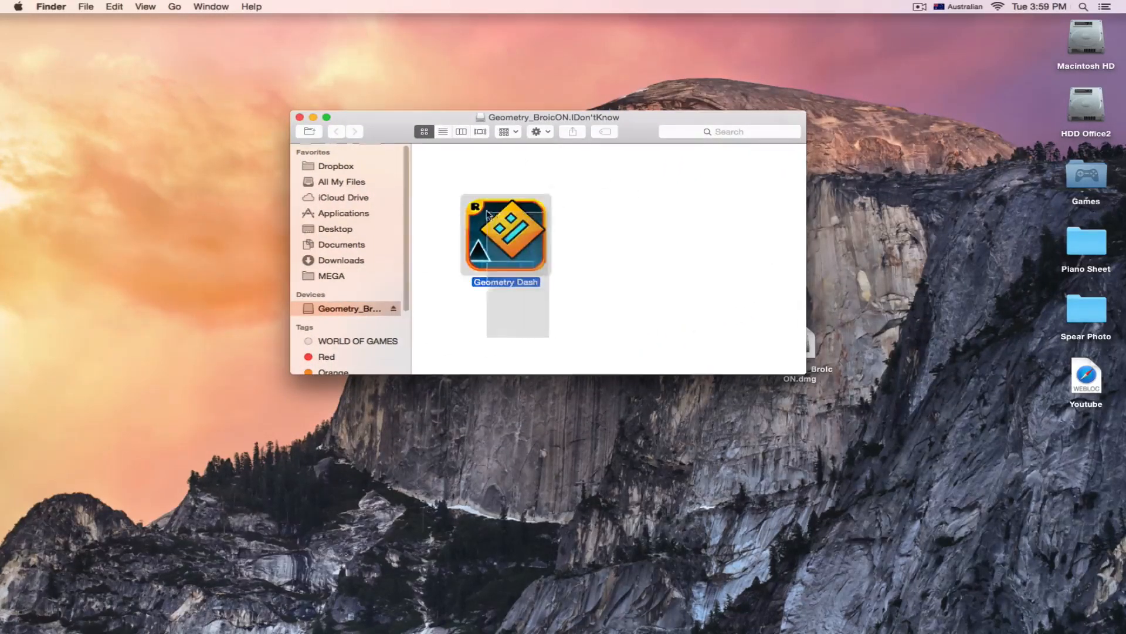
{"action": "left_click_drag", "start_coordinate": [729, 279], "coordinate": [488, 222]}
{"action": "left_click_drag", "start_coordinate": [681, 402], "coordinate": [551, 192]}
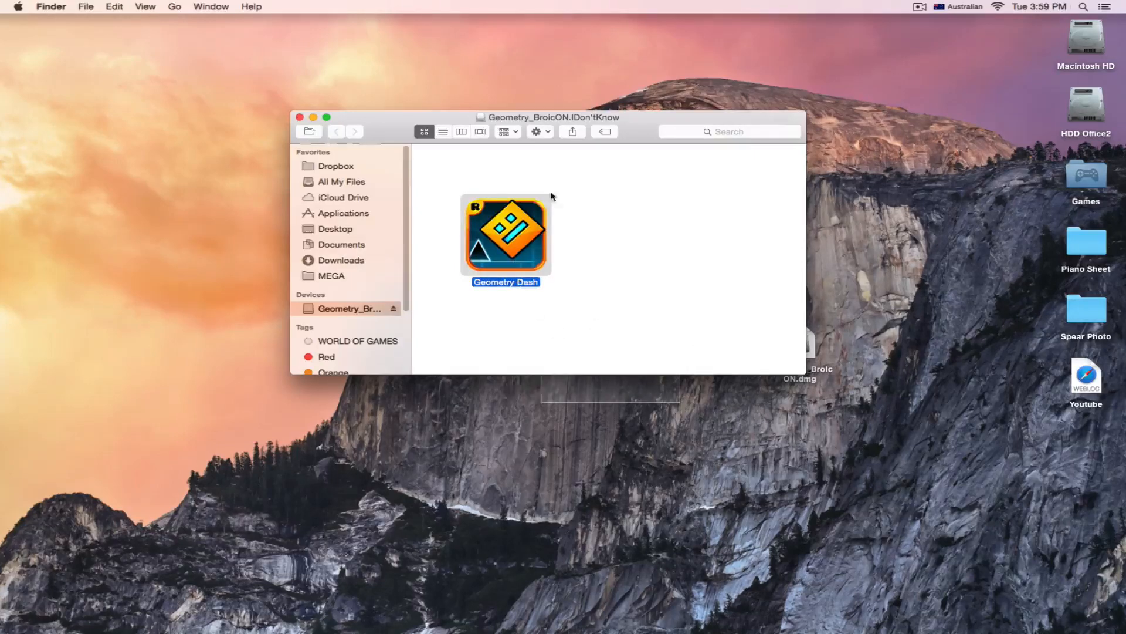
{"action": "left_click", "coordinate": [586, 209]}
{"action": "mouse_move", "coordinate": [511, 235]}
{"action": "left_mouse_down"}
{"action": "mouse_move", "coordinate": [915, 240]}
{"action": "mouse_move", "coordinate": [491, 237]}
{"action": "mouse_move", "coordinate": [514, 223]}
{"action": "left_mouse_up"}
{"action": "right_click", "coordinate": [514, 223]}
{"action": "left_click", "coordinate": [526, 239]}
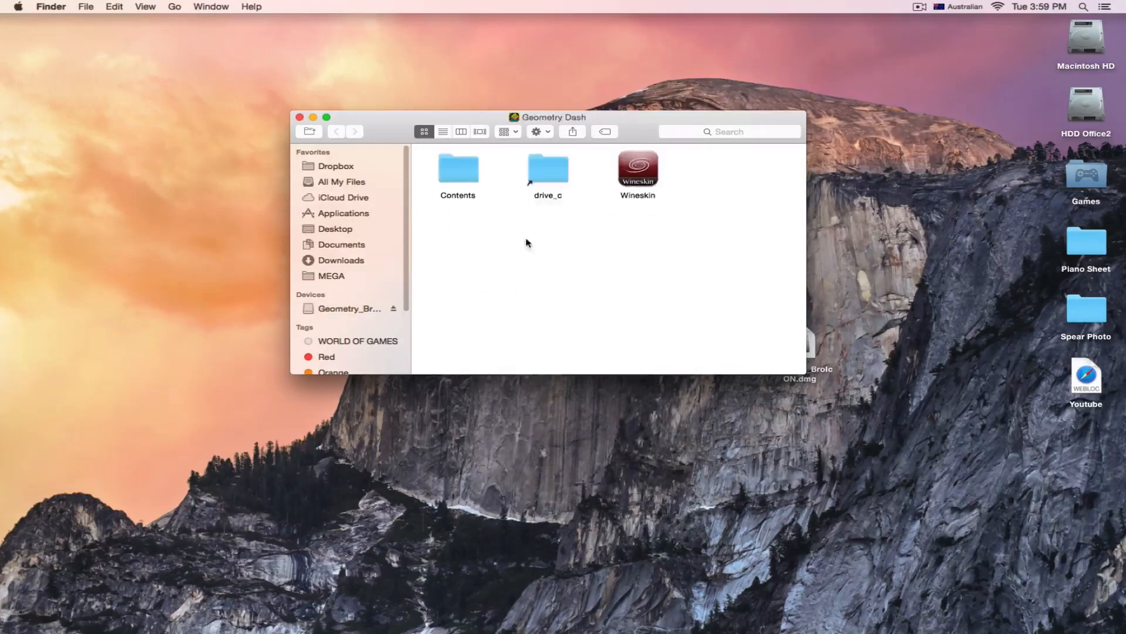
Navigate through drive_c and Program Files into the Geometry.Dash.v2.1 folder
{"action": "left_click", "coordinate": [548, 176]}
{"action": "double_click", "coordinate": [548, 176]}
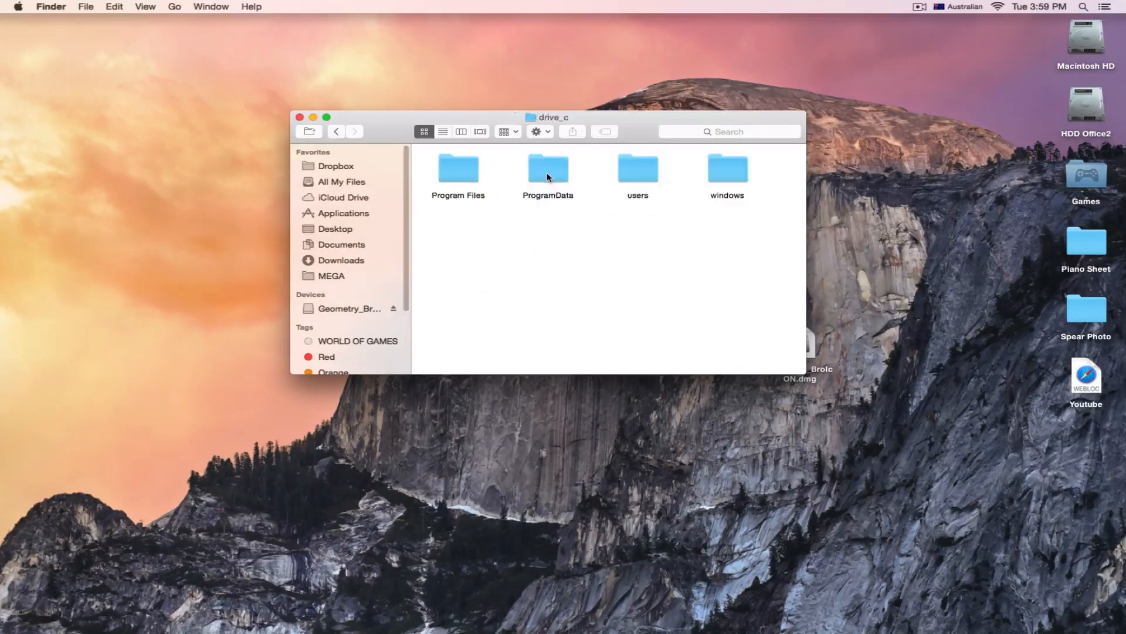
{"action": "left_click", "coordinate": [468, 168]}
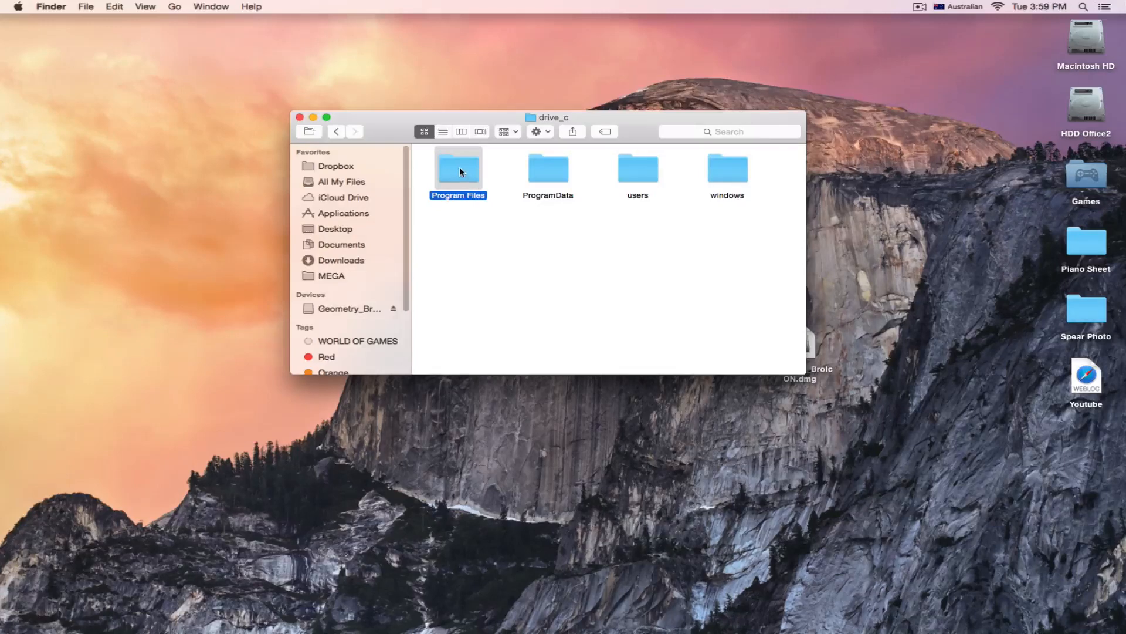
{"action": "double_click", "coordinate": [451, 175]}
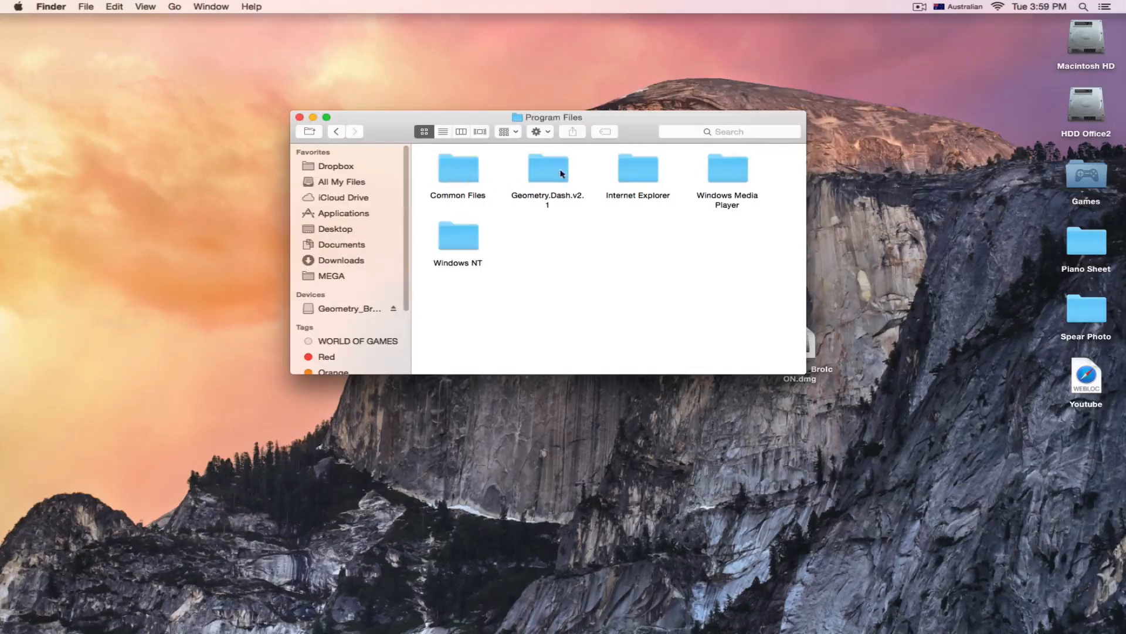
{"action": "double_click", "coordinate": [535, 169]}
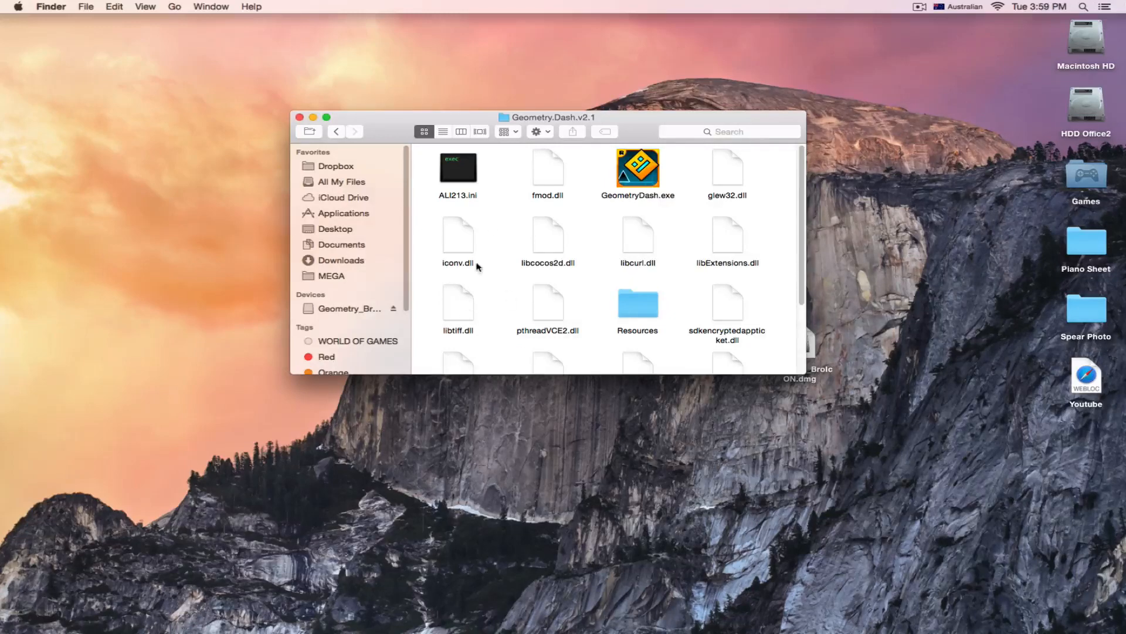
Locate and select the steam_api.dll file in the Geometry.Dash.v2.1 folder
{"action": "scroll", "coordinate": [573, 291], "scroll_direction": "down", "scroll_amount": 3}
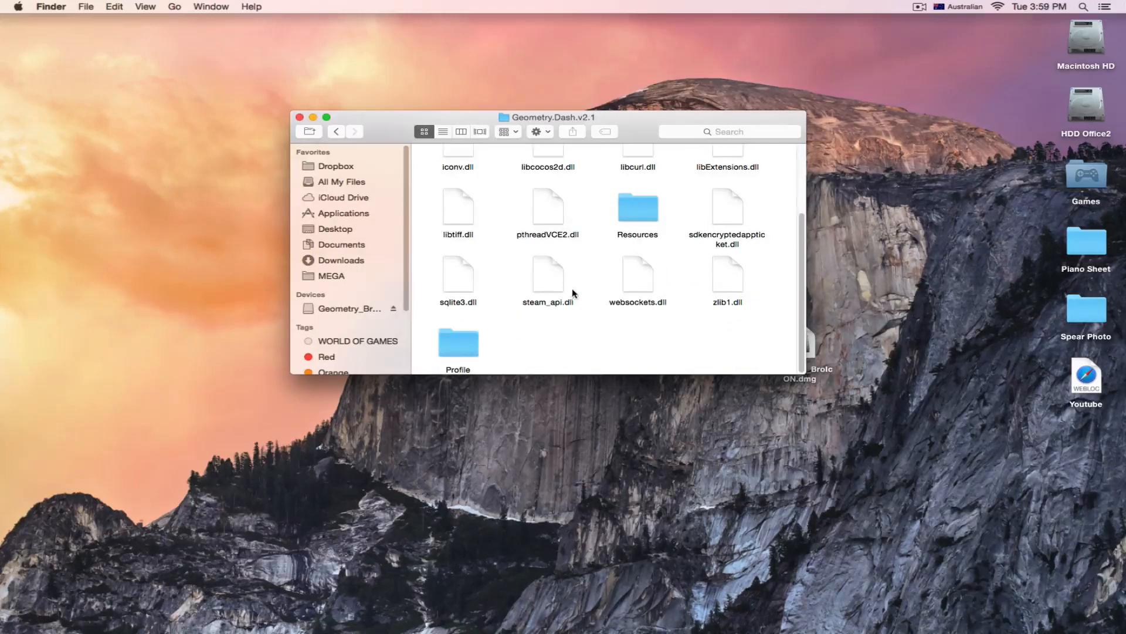
{"action": "right_click", "coordinate": [554, 275]}
{"action": "left_click", "coordinate": [533, 315]}
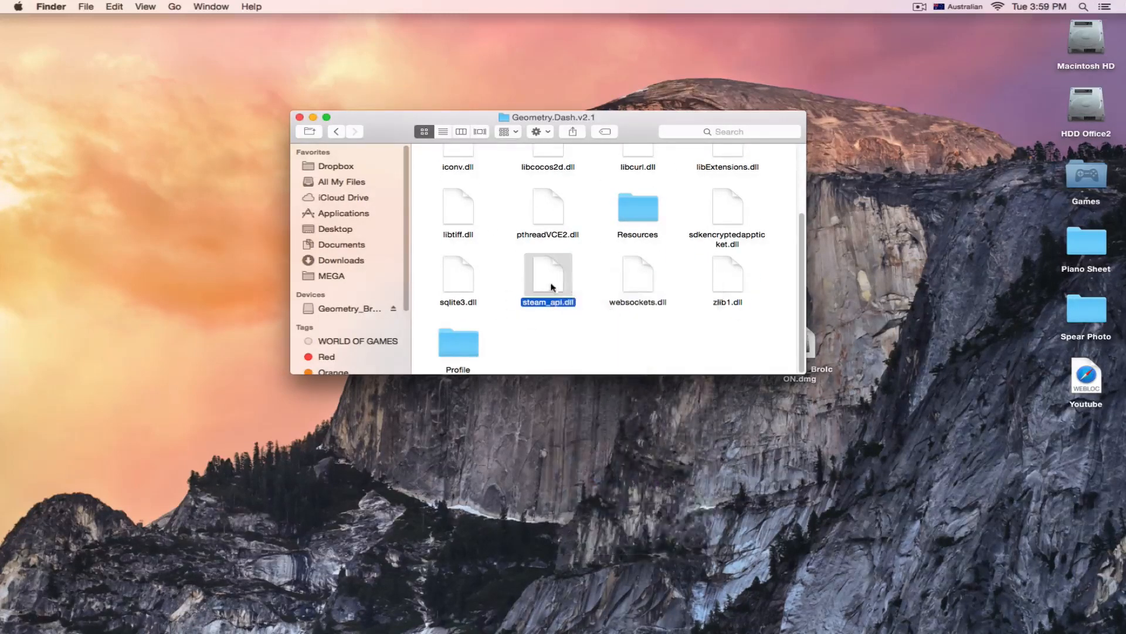
Copy the steam_api.dll file from the Geometry.Dash.v2.1 folder
{"action": "right_click", "coordinate": [553, 277]}
{"action": "left_click", "coordinate": [532, 330]}
{"action": "right_click", "coordinate": [546, 276]}
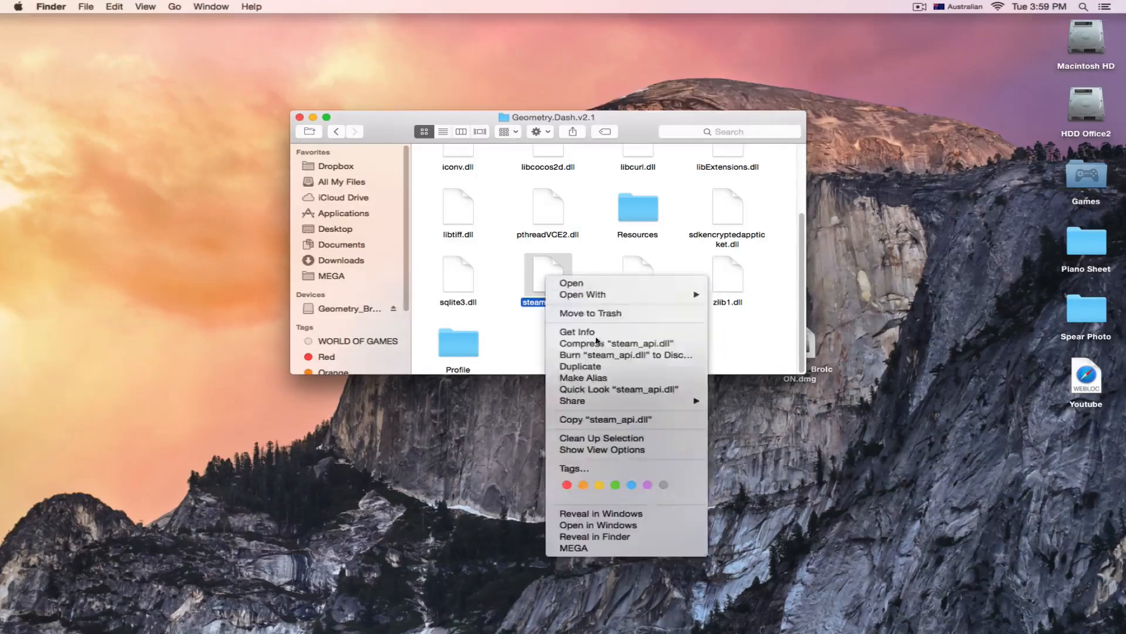
{"action": "left_click", "coordinate": [601, 418]}
Open the Profile folder, its IGGGAMES subfolder and the Local folder inside to check where steam_api.dll belongs
{"action": "double_click", "coordinate": [463, 343]}
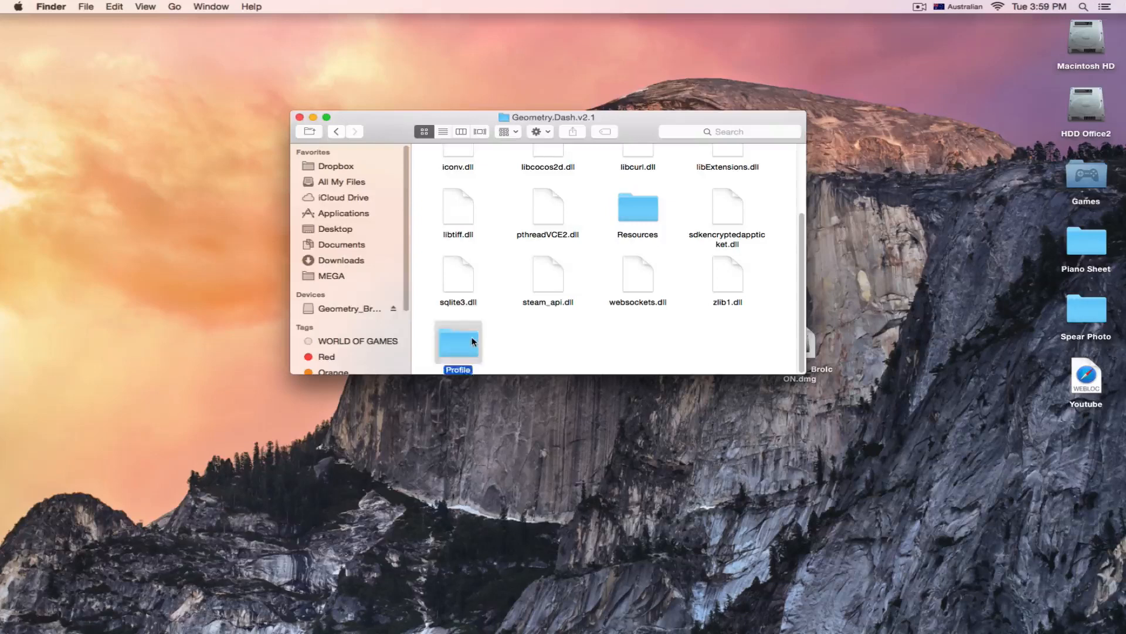
{"action": "double_click", "coordinate": [448, 171]}
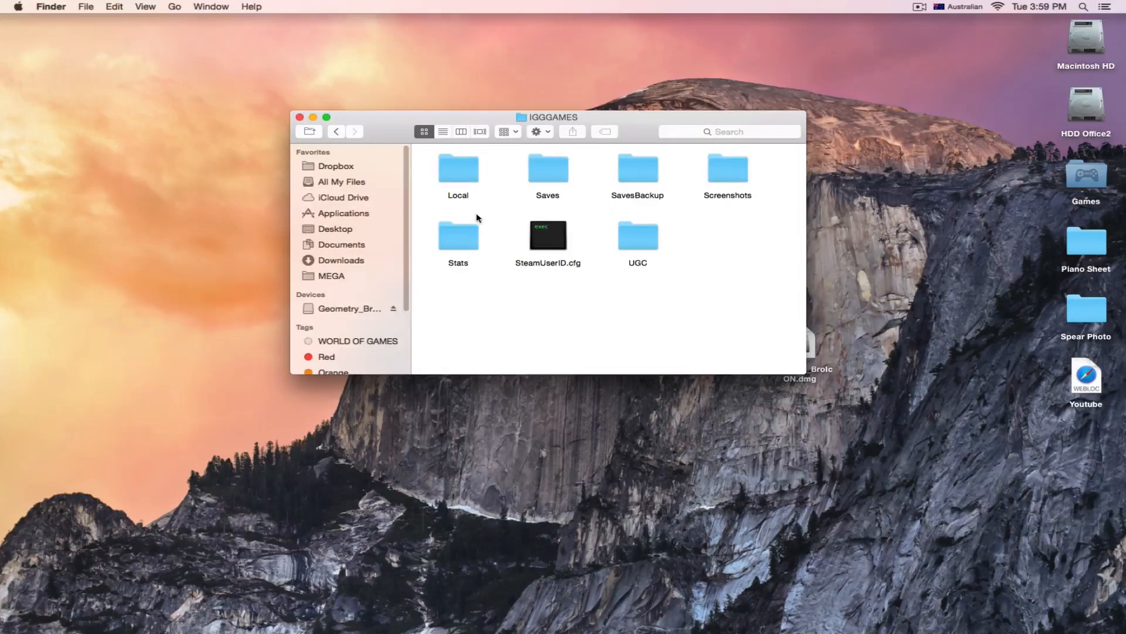
{"action": "double_click", "coordinate": [473, 174]}
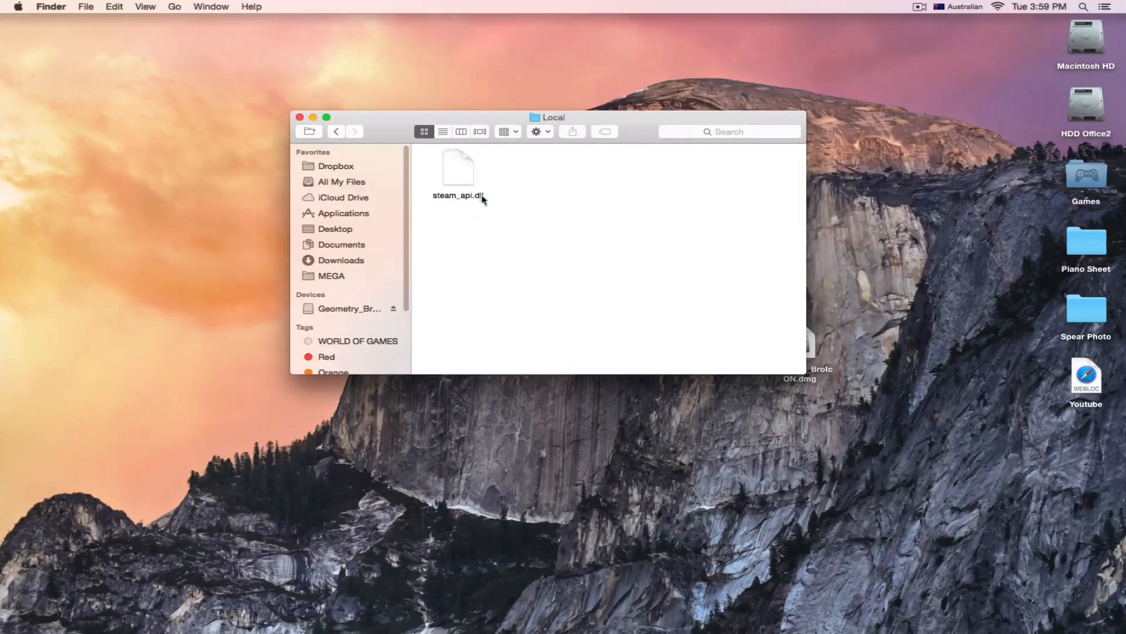
{"action": "right_click", "coordinate": [536, 197]}
{"action": "left_click", "coordinate": [508, 202]}
Go back through the folder history to the top level of the mounted Geometry_BroicON.IDon'tKnow volume
{"action": "left_click", "coordinate": [336, 135]}
{"action": "left_click", "coordinate": [337, 135]}
{"action": "left_click", "coordinate": [337, 135]}
{"action": "left_click", "coordinate": [336, 135]}
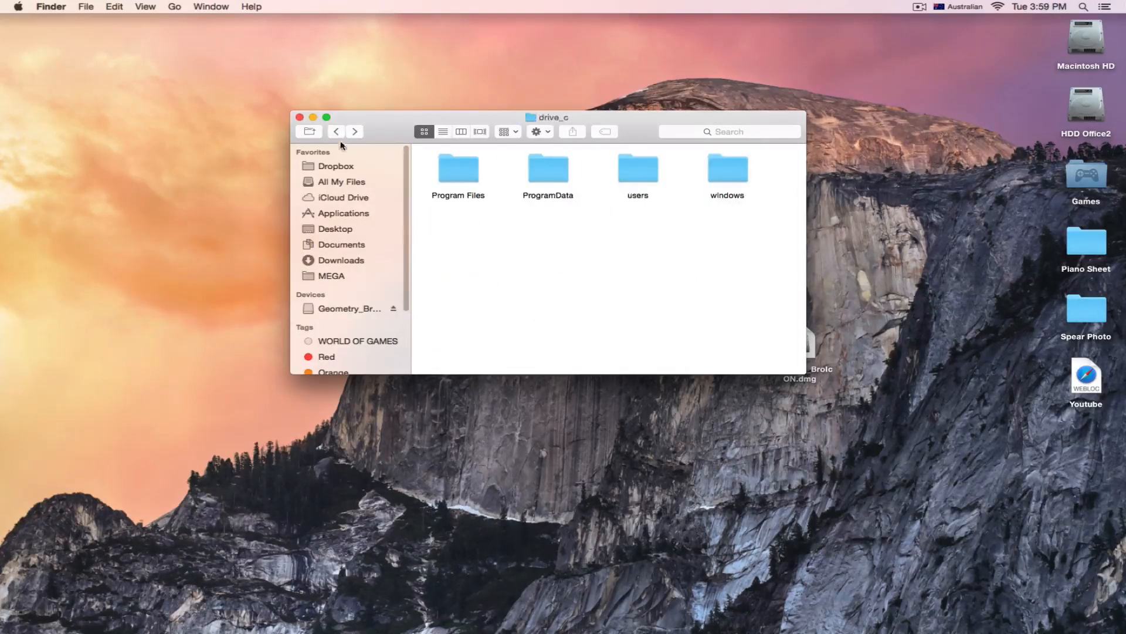
{"action": "left_click", "coordinate": [336, 133]}
{"action": "left_click", "coordinate": [341, 138]}
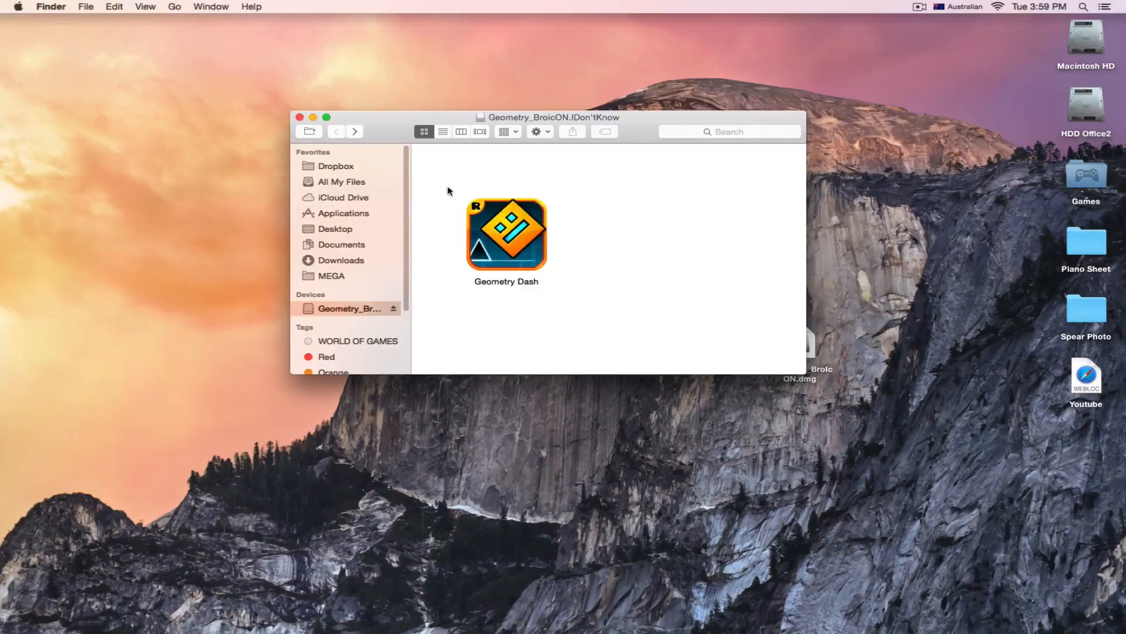
Open the Geometry Dash app from the mounted volume and close the volume window
{"action": "right_click", "coordinate": [505, 206]}
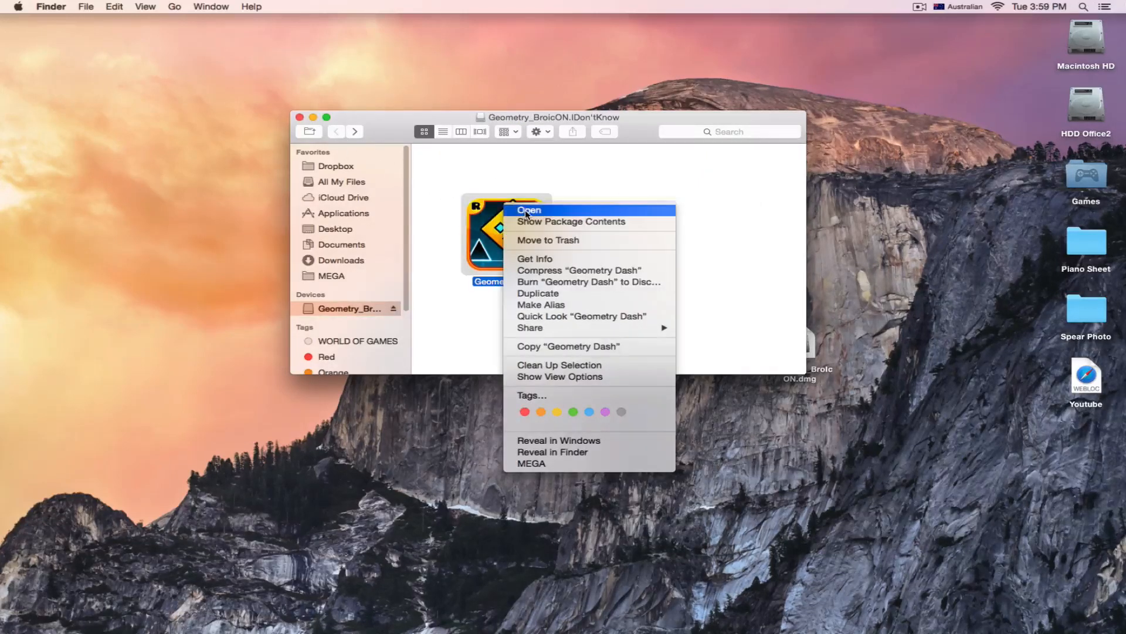
{"action": "left_click", "coordinate": [525, 210]}
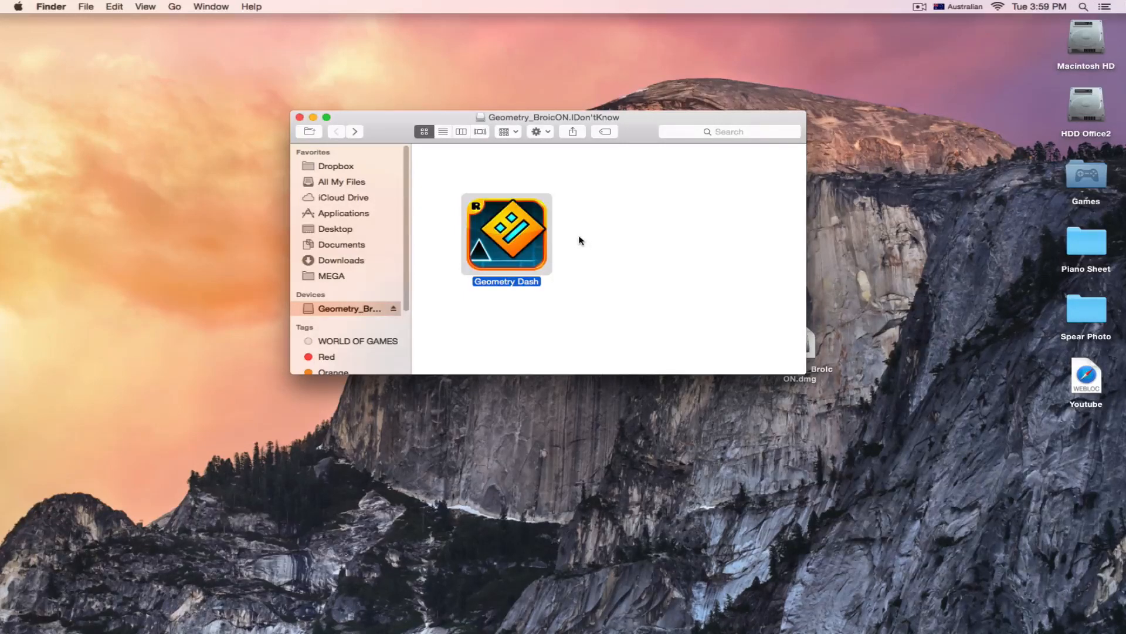
{"action": "left_click", "coordinate": [299, 117]}
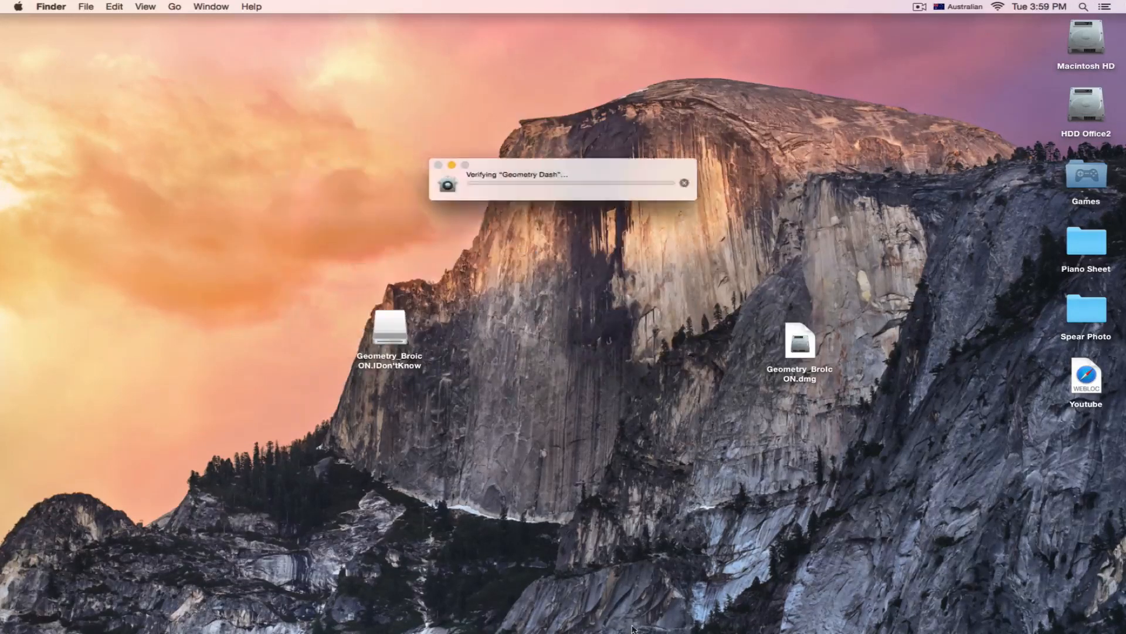
Move the verification progress window and the mounted volume's desktop icon slightly, and minimize the progress window
{"action": "left_click_drag", "start_coordinate": [493, 167], "coordinate": [437, 200]}
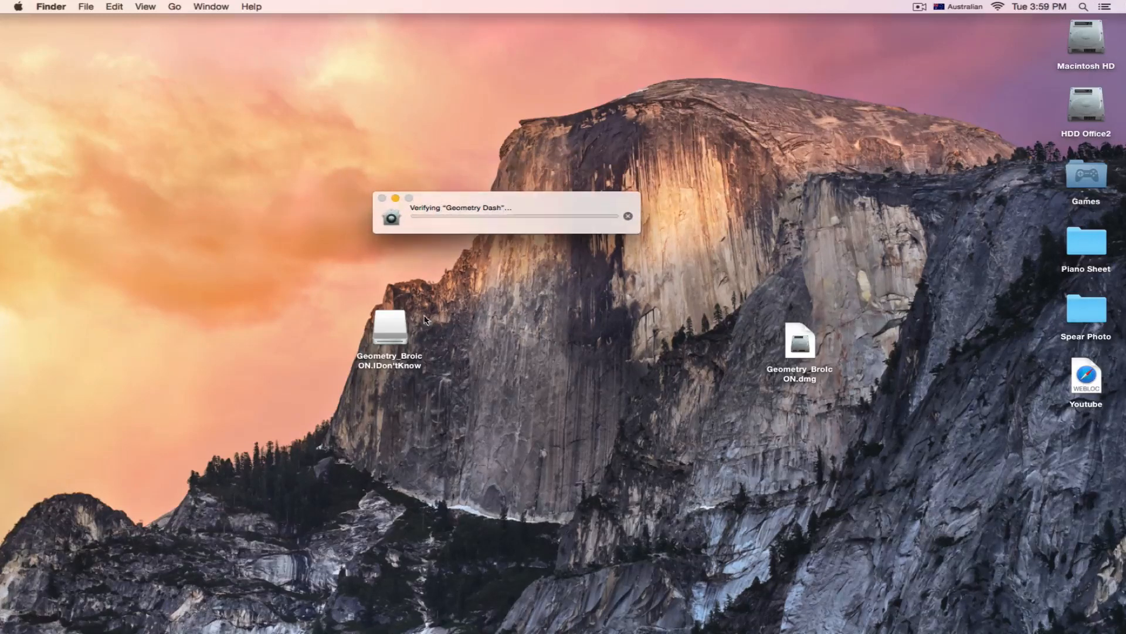
{"action": "left_click_drag", "start_coordinate": [404, 374], "coordinate": [158, 411]}
{"action": "mouse_move", "coordinate": [258, 391]}
{"action": "left_mouse_down"}
{"action": "mouse_move", "coordinate": [521, 310]}
{"action": "mouse_move", "coordinate": [493, 423]}
{"action": "left_mouse_up"}
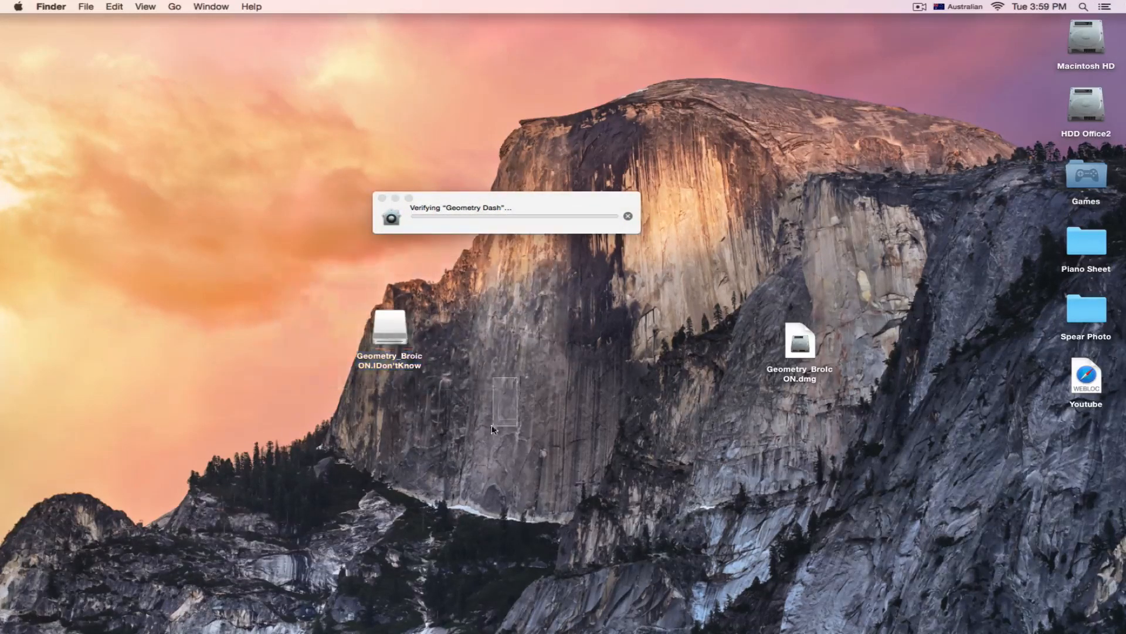
{"action": "left_click_drag", "start_coordinate": [519, 379], "coordinate": [392, 359]}
{"action": "mouse_move", "coordinate": [393, 363]}
{"action": "left_mouse_down"}
{"action": "mouse_move", "coordinate": [415, 256]}
{"action": "mouse_move", "coordinate": [403, 306]}
{"action": "left_mouse_up"}
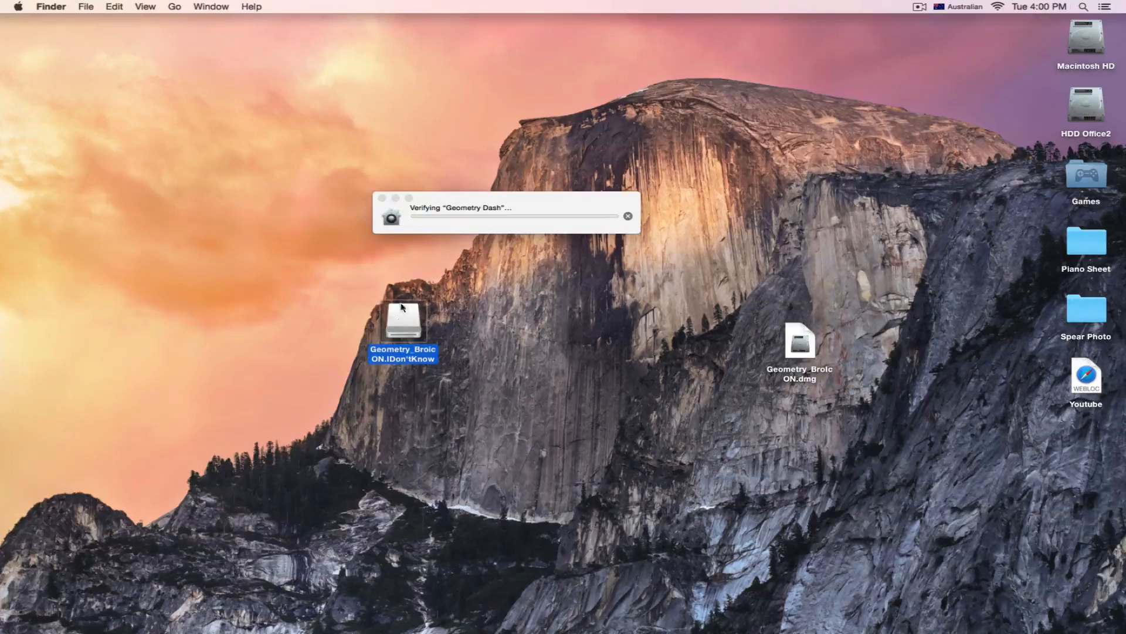
{"action": "left_click", "coordinate": [399, 201]}
Open the mounted volume again, reposition the Geometry Dash icon inside it and move the window toward the upper desktop
{"action": "double_click", "coordinate": [399, 312]}
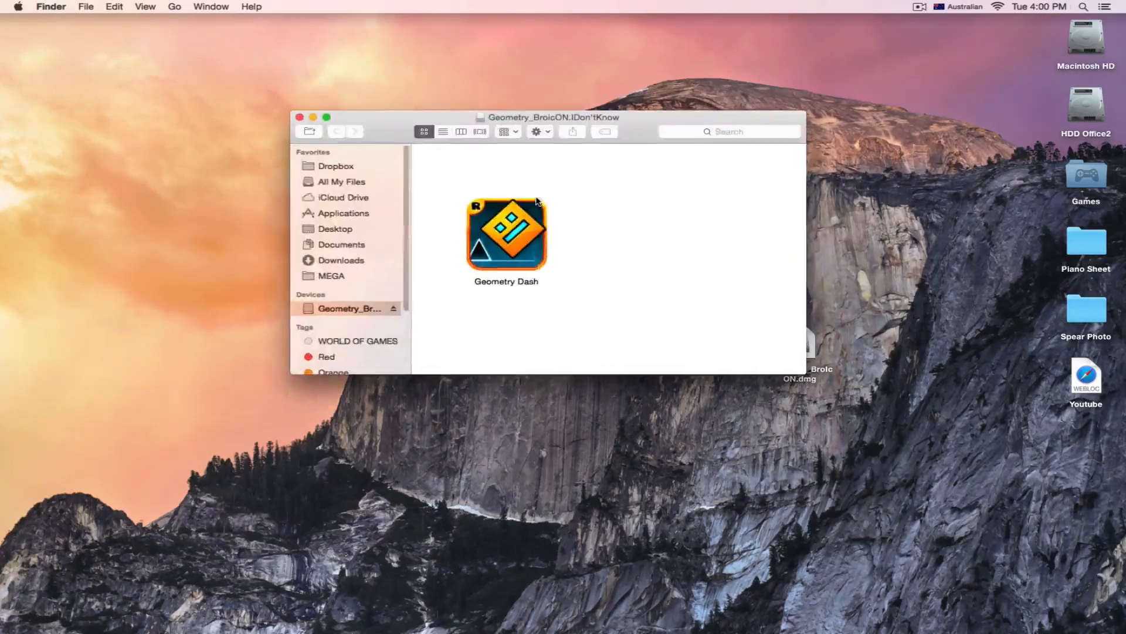
{"action": "left_click_drag", "start_coordinate": [539, 207], "coordinate": [616, 247]}
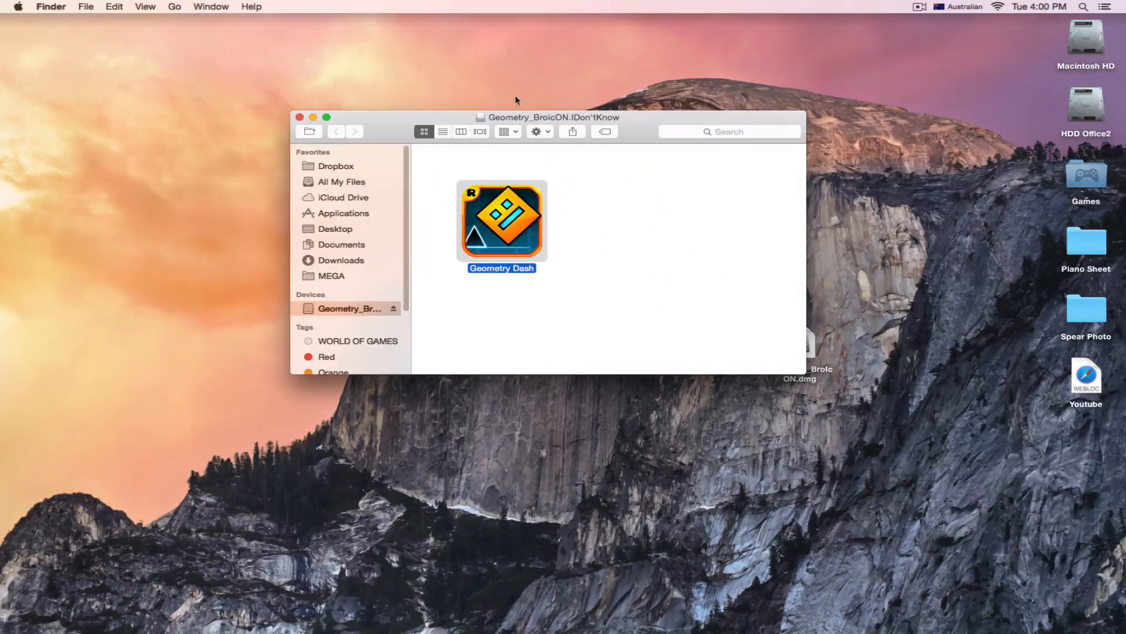
{"action": "left_click_drag", "start_coordinate": [510, 126], "coordinate": [416, 102]}
Restore the minimized verification window to check it, minimize it again and close the volume window
{"action": "mouse_move", "coordinate": [854, 616]}
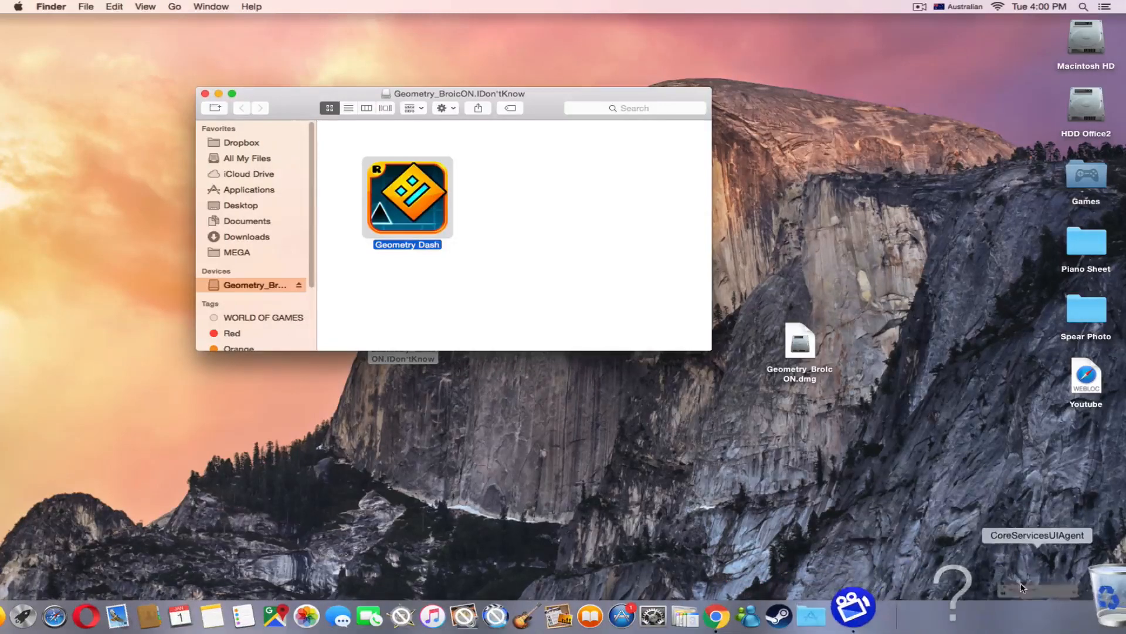
{"action": "left_click", "coordinate": [1064, 601]}
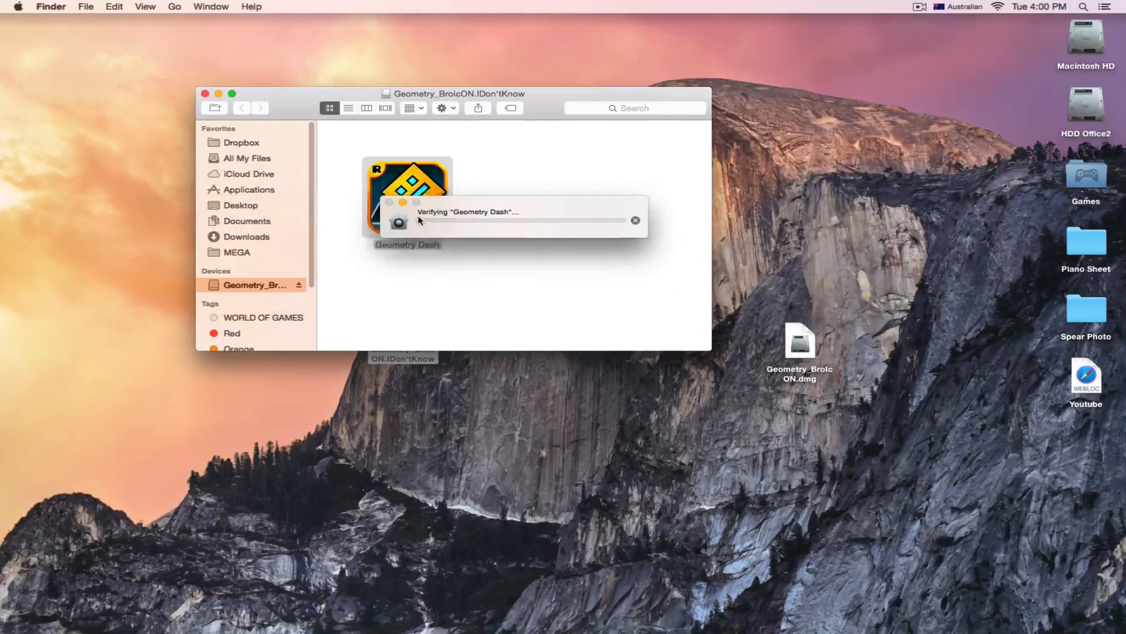
{"action": "left_click", "coordinate": [401, 202]}
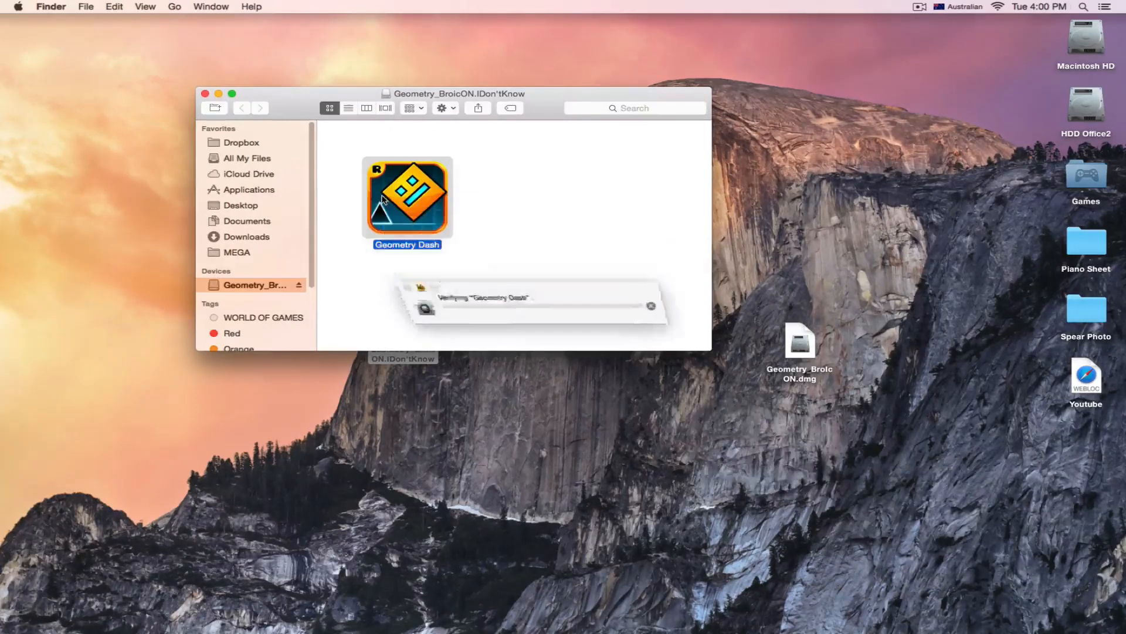
{"action": "left_click", "coordinate": [205, 93]}
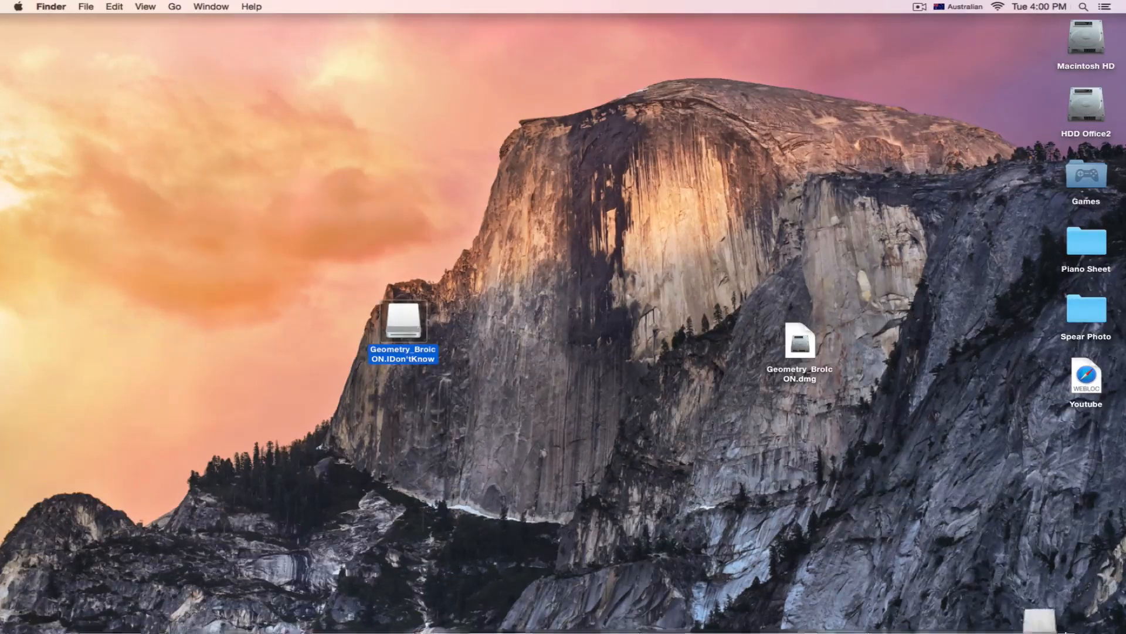
Force eject the mounted Geometry_BroicON.IDon'tKnow disk and cancel opening Geometry Dash.app from the unidentified developer
{"action": "mouse_move", "coordinate": [1067, 627]}
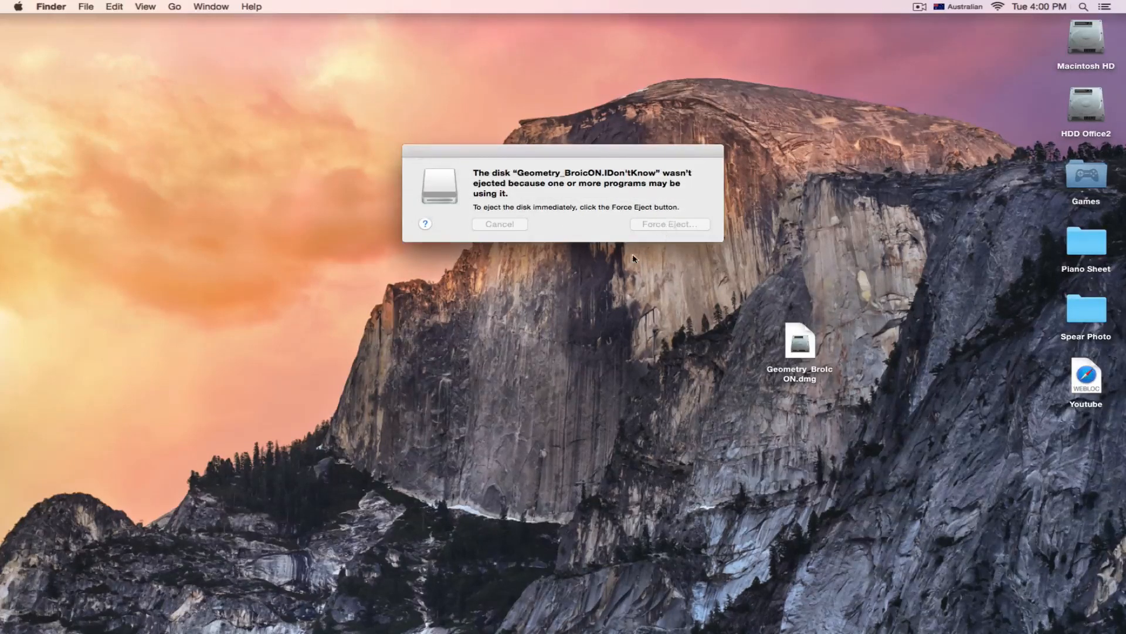
{"action": "left_click", "coordinate": [665, 218]}
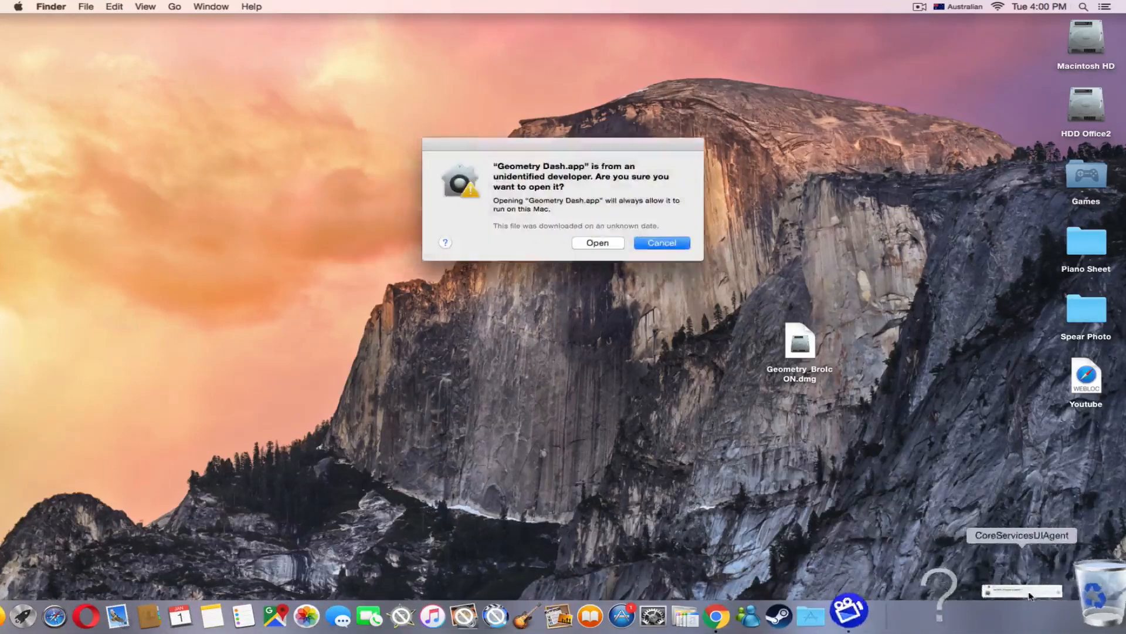
{"action": "left_click", "coordinate": [658, 241]}
Open the Games folder on the desktop, launch its copy of Geometry Dash and shift the folder window up
{"action": "double_click", "coordinate": [1079, 189]}
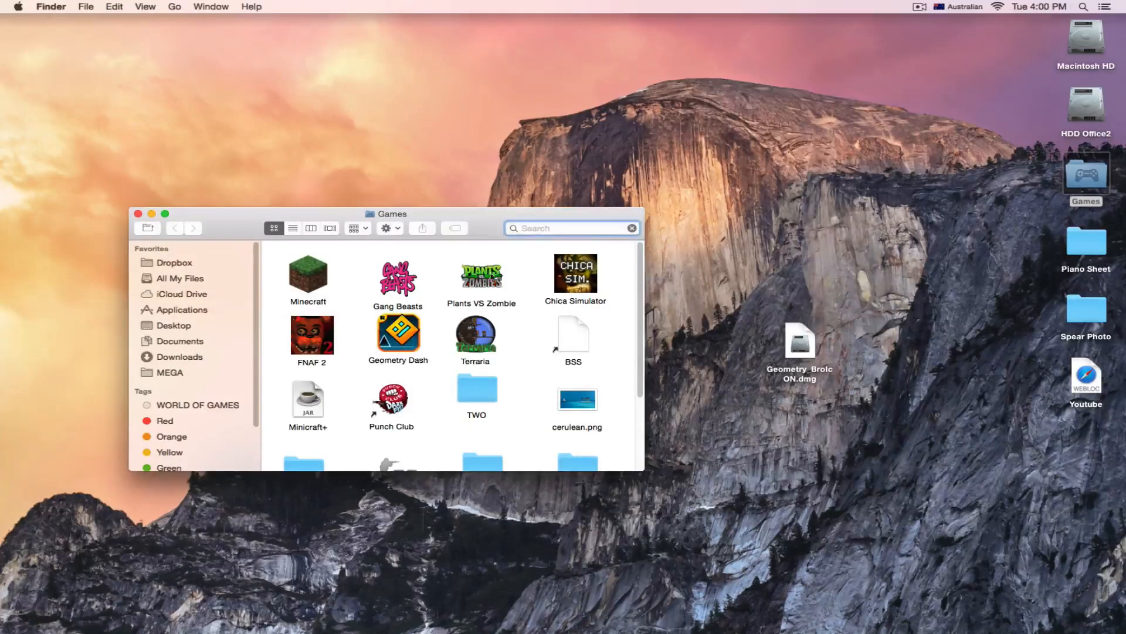
{"action": "right_click", "coordinate": [402, 329]}
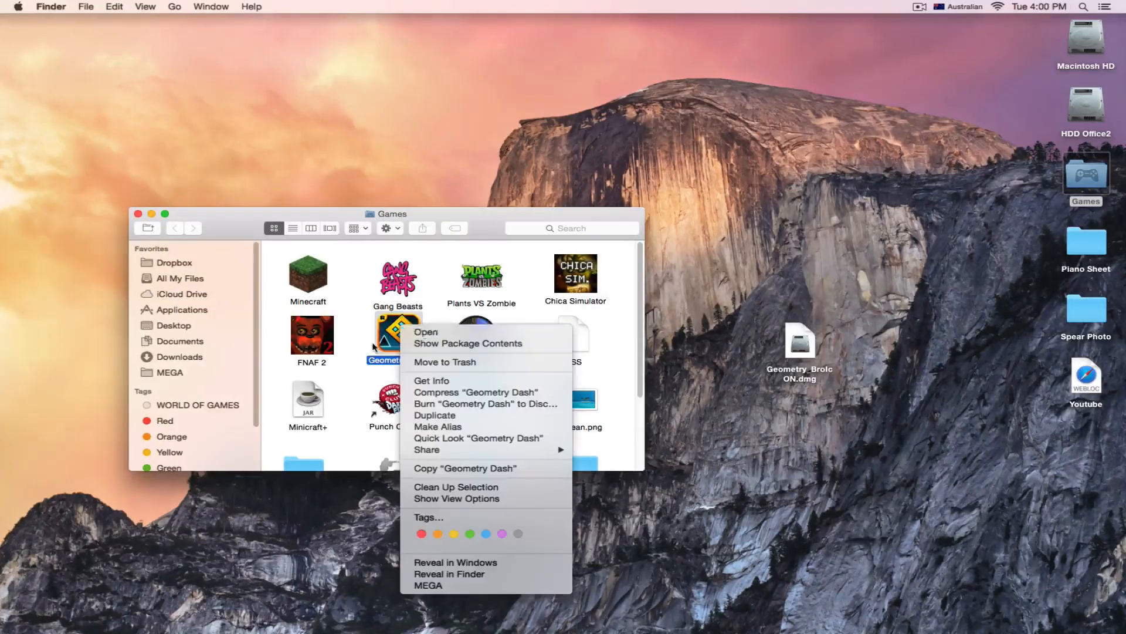
{"action": "left_click", "coordinate": [380, 346]}
{"action": "right_click", "coordinate": [415, 330]}
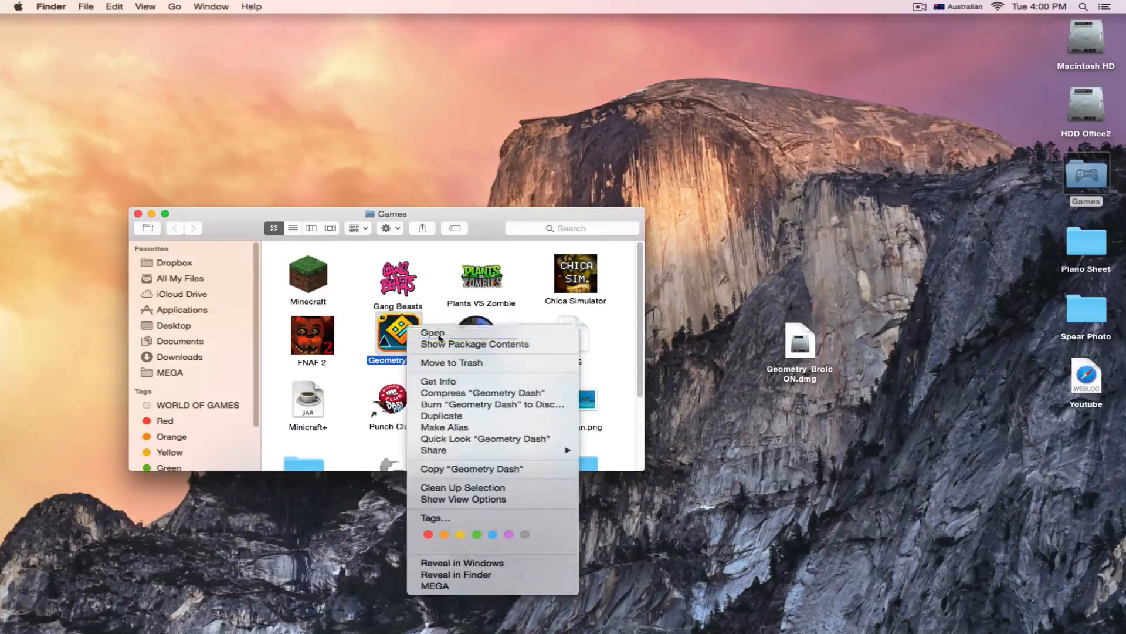
{"action": "left_click", "coordinate": [434, 332]}
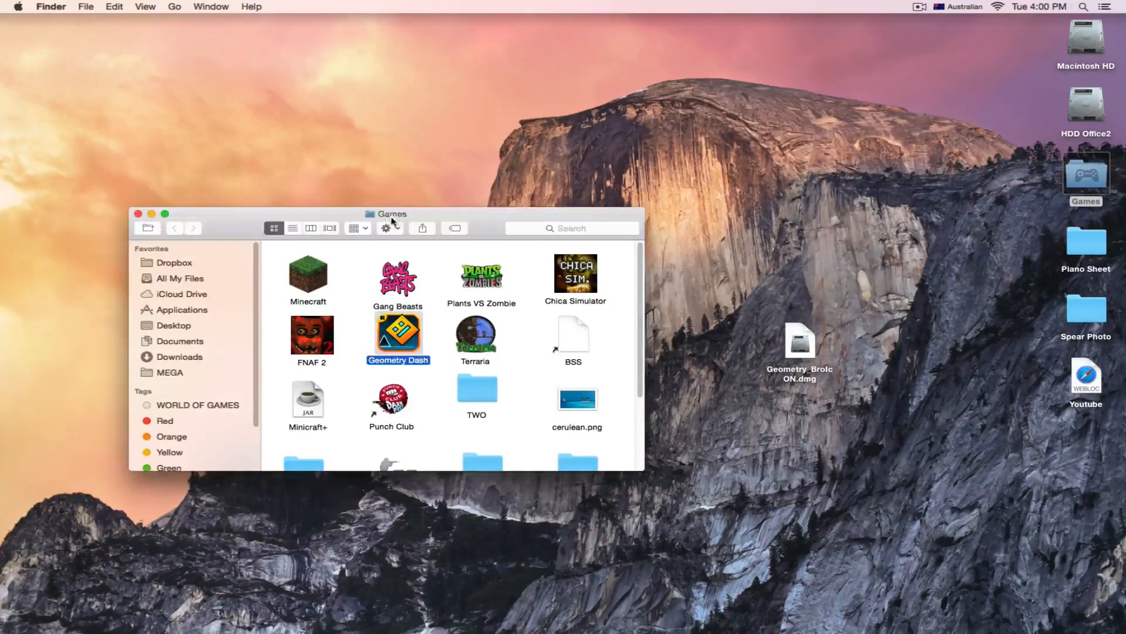
{"action": "left_click_drag", "start_coordinate": [390, 212], "coordinate": [412, 174]}
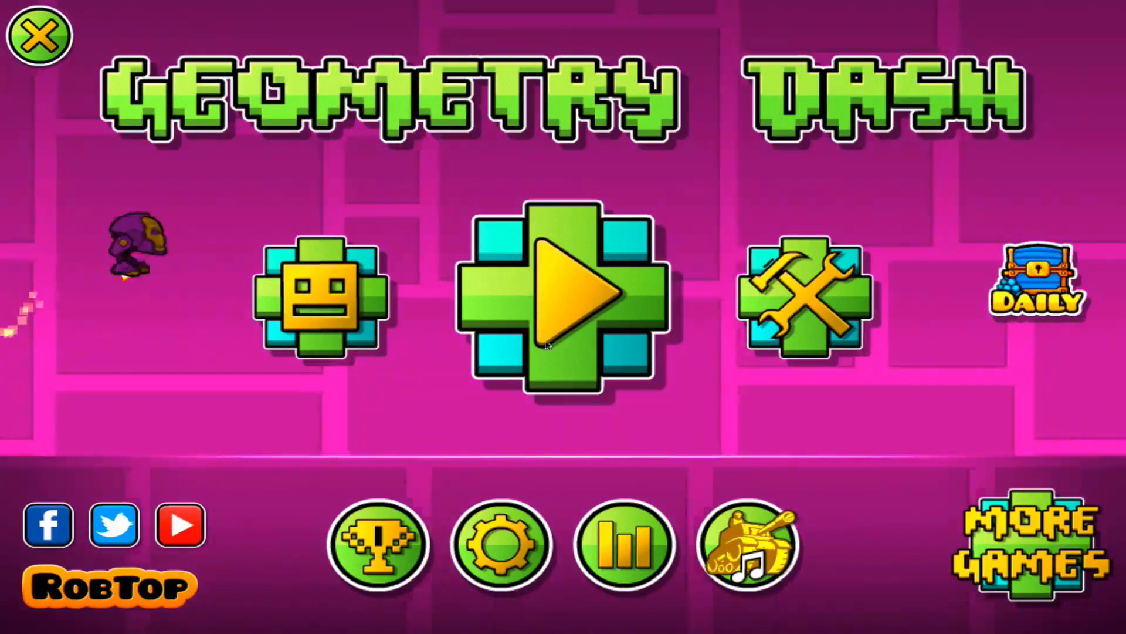
Open the Geometry Dash level selection, browse to the Polargeist level and start it
{"action": "left_click", "coordinate": [566, 300]}
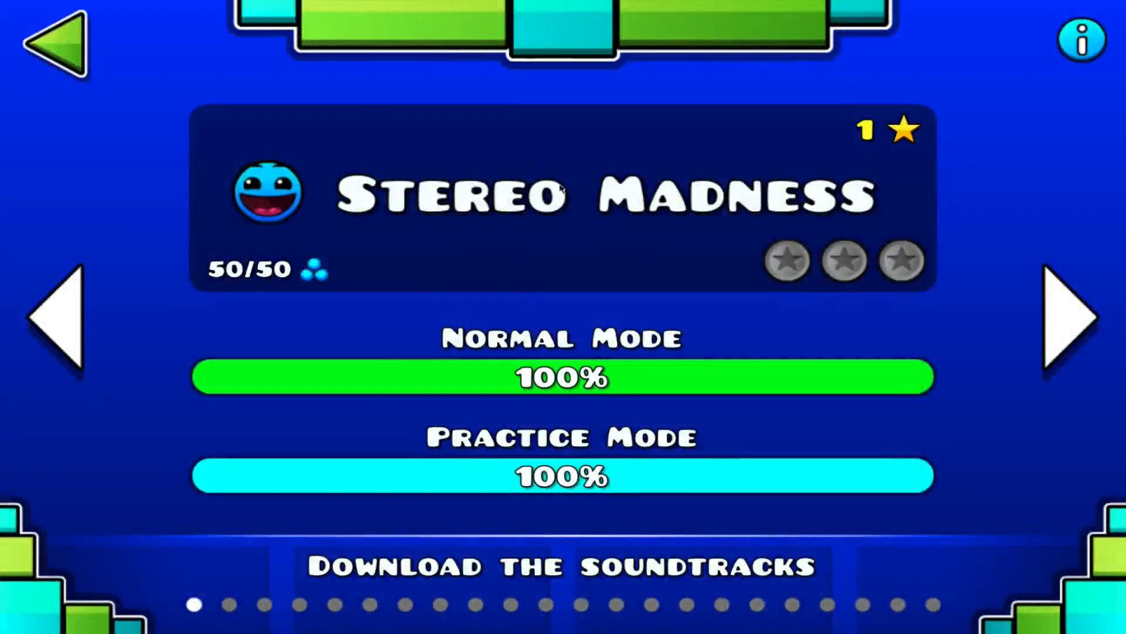
{"action": "left_click", "coordinate": [1068, 308]}
{"action": "left_click", "coordinate": [1067, 309]}
{"action": "left_click", "coordinate": [1066, 309]}
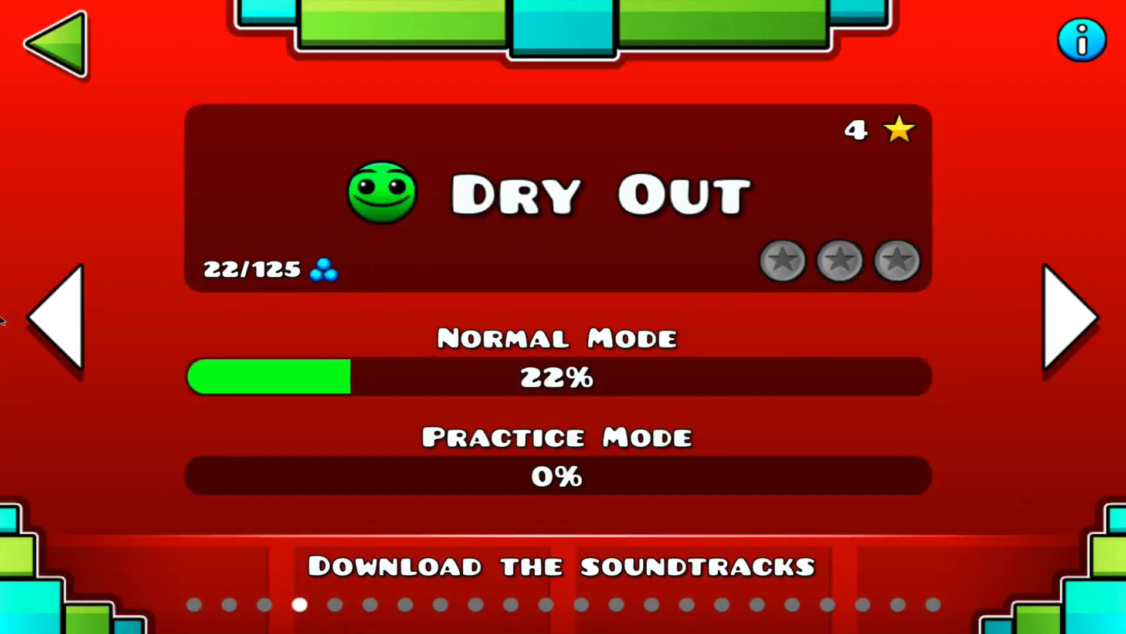
{"action": "left_click", "coordinate": [55, 314]}
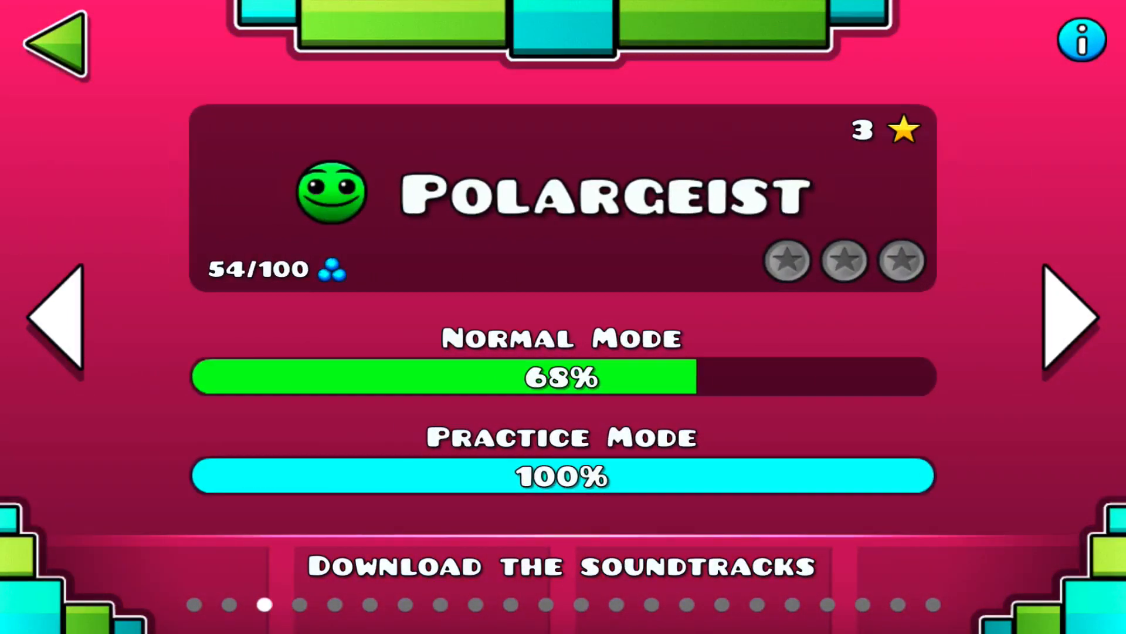
{"action": "left_click", "coordinate": [562, 198]}
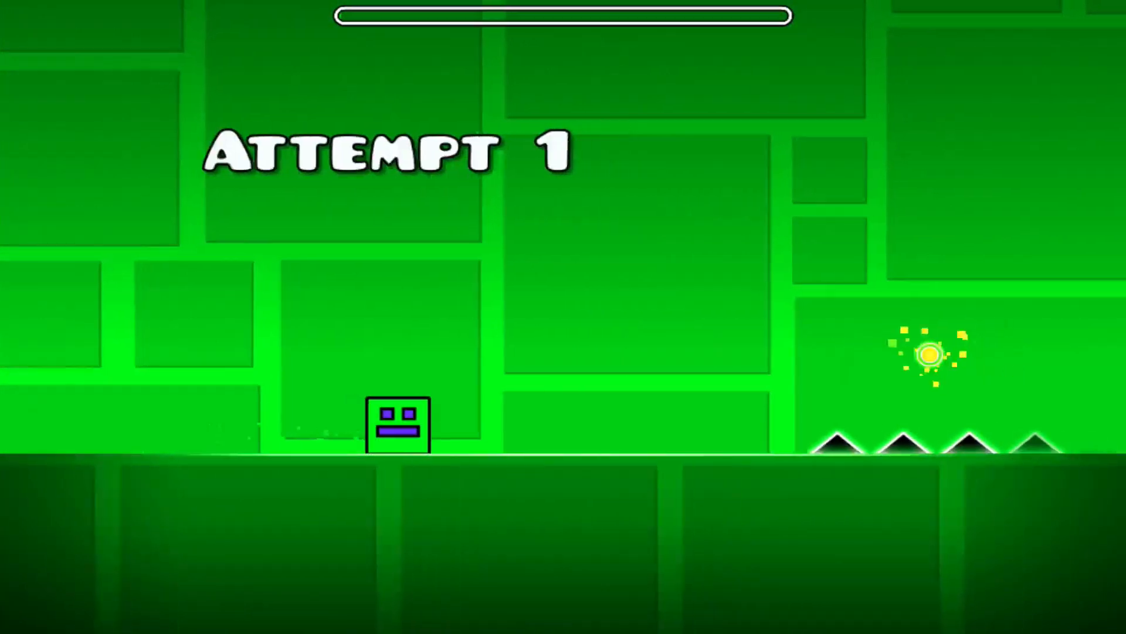
{"action": "key", "text": "space"}
{"action": "key", "text": "space"}
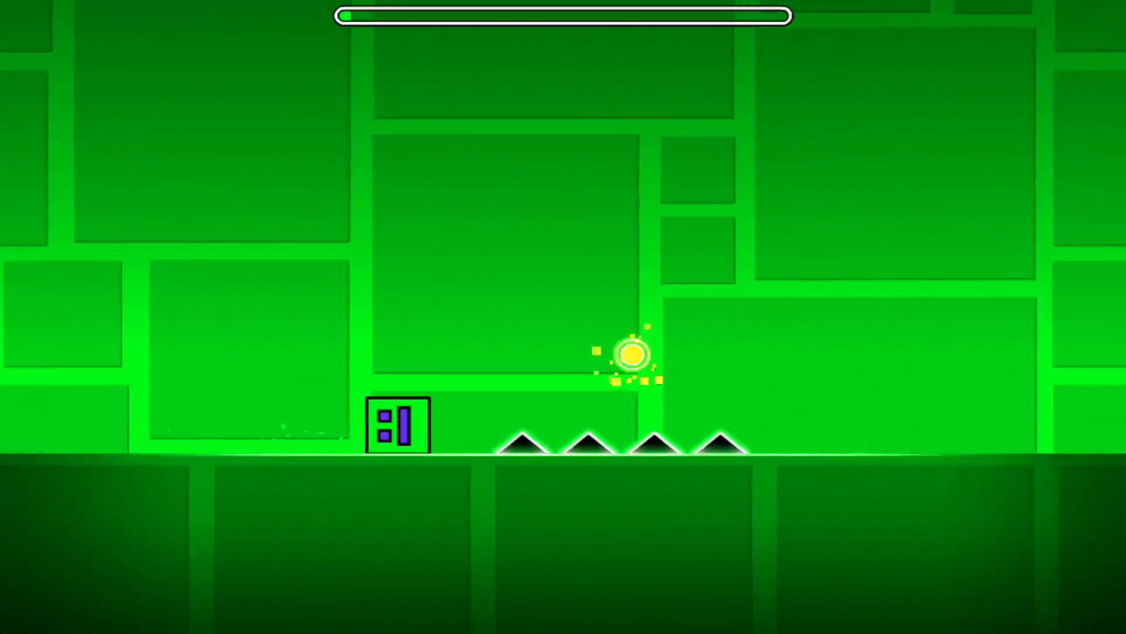
{"action": "key", "text": "space"}
{"action": "key", "text": "space"}
{"action": "key", "text": "space"}
{"action": "key", "text": "space"}
{"action": "key", "text": "space"}
{"action": "key", "text": "space"}
{"action": "key", "text": "space"}
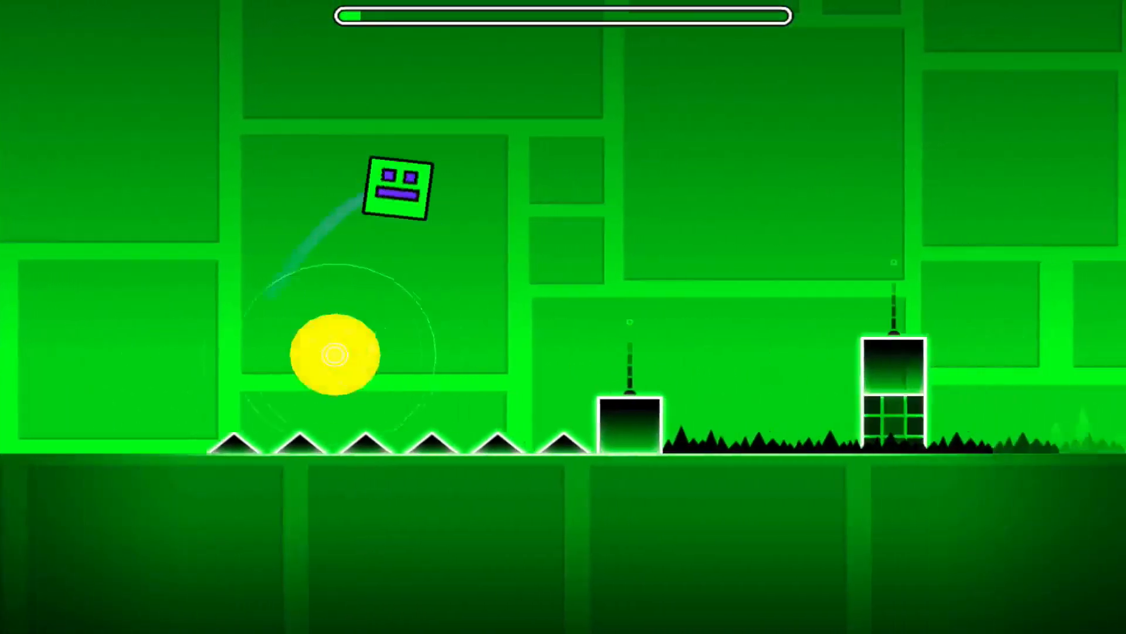
{"action": "key", "text": "space"}
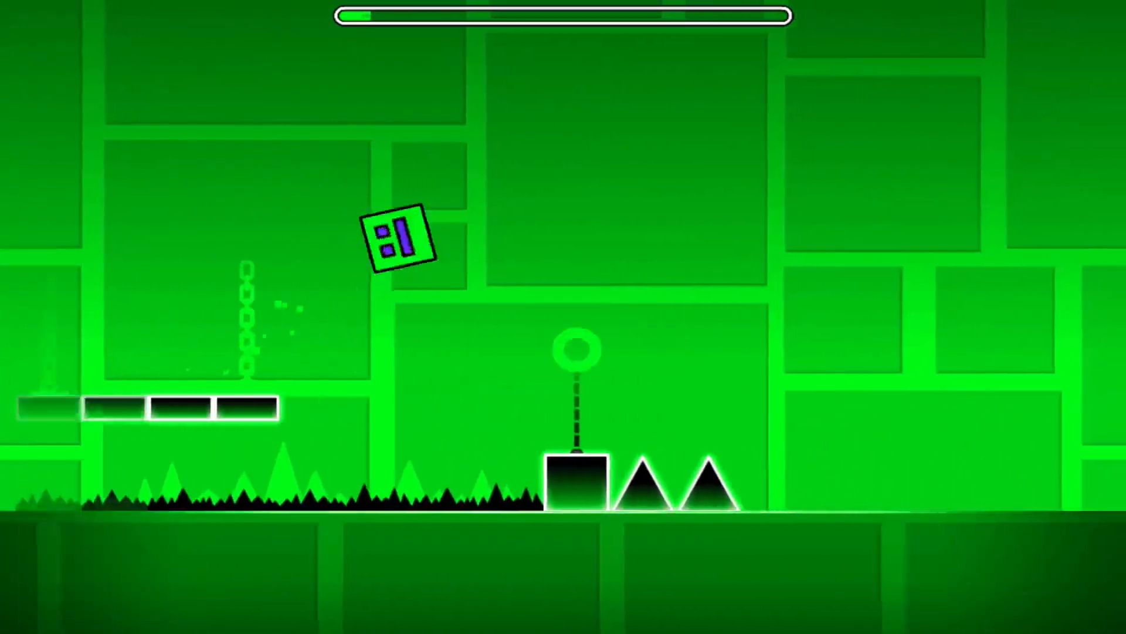
{"action": "key", "text": "space"}
{"action": "key", "text": "space"}
{"action": "key", "text": "space"}
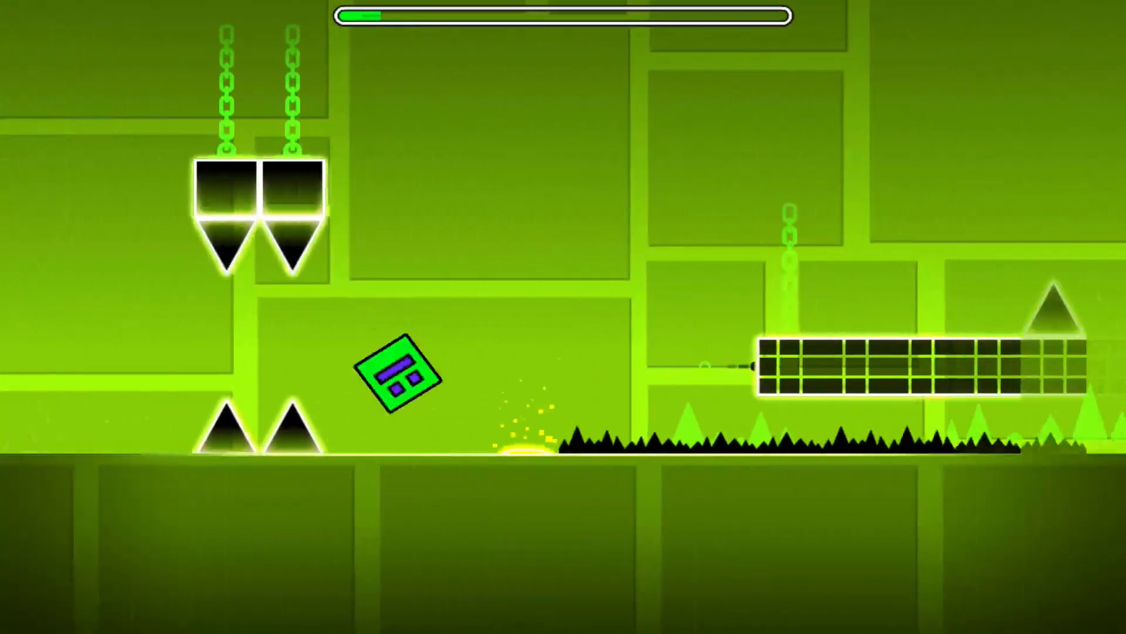
{"action": "key", "text": "space"}
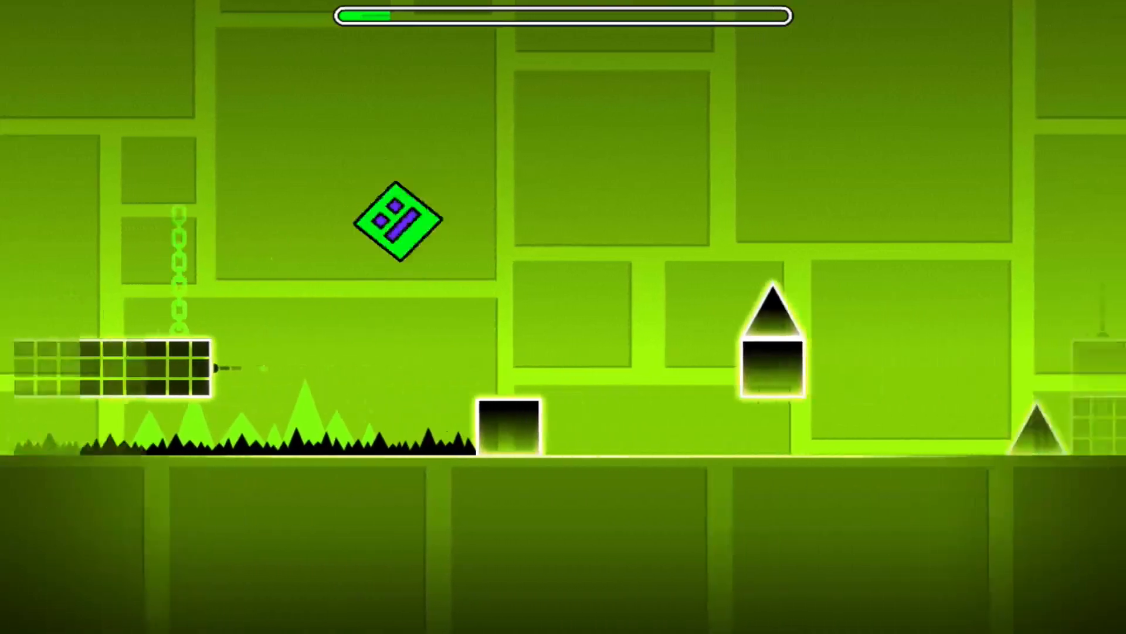
{"action": "key", "text": "space"}
{"action": "key", "text": "space"}
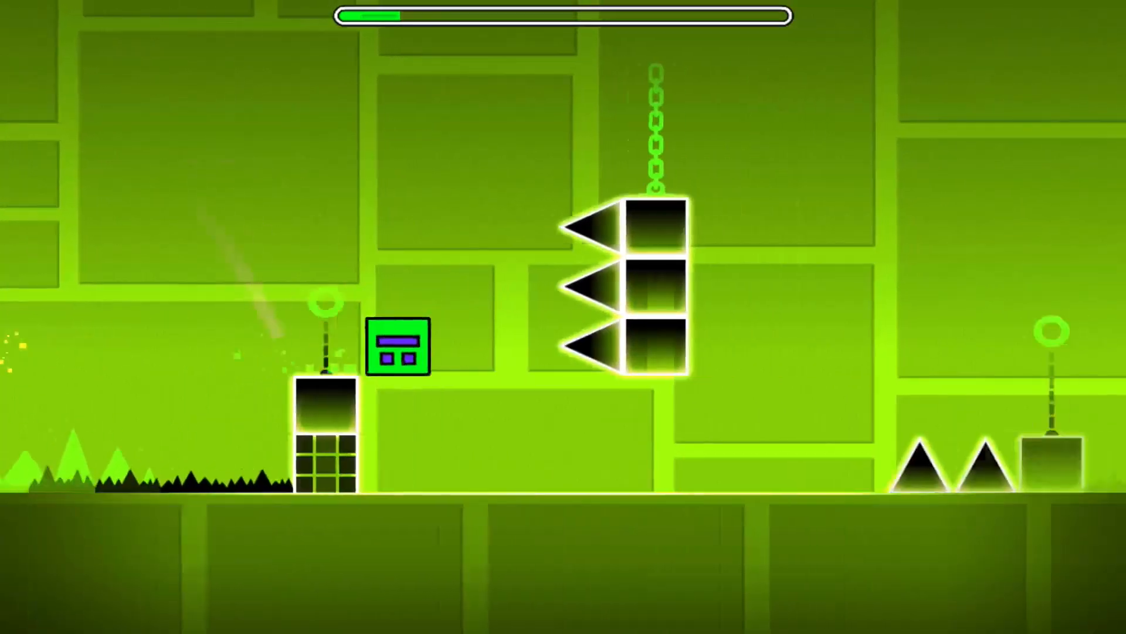
{"action": "key", "text": "space"}
{"action": "key", "text": "space"}
{"action": "key", "text": "space"}
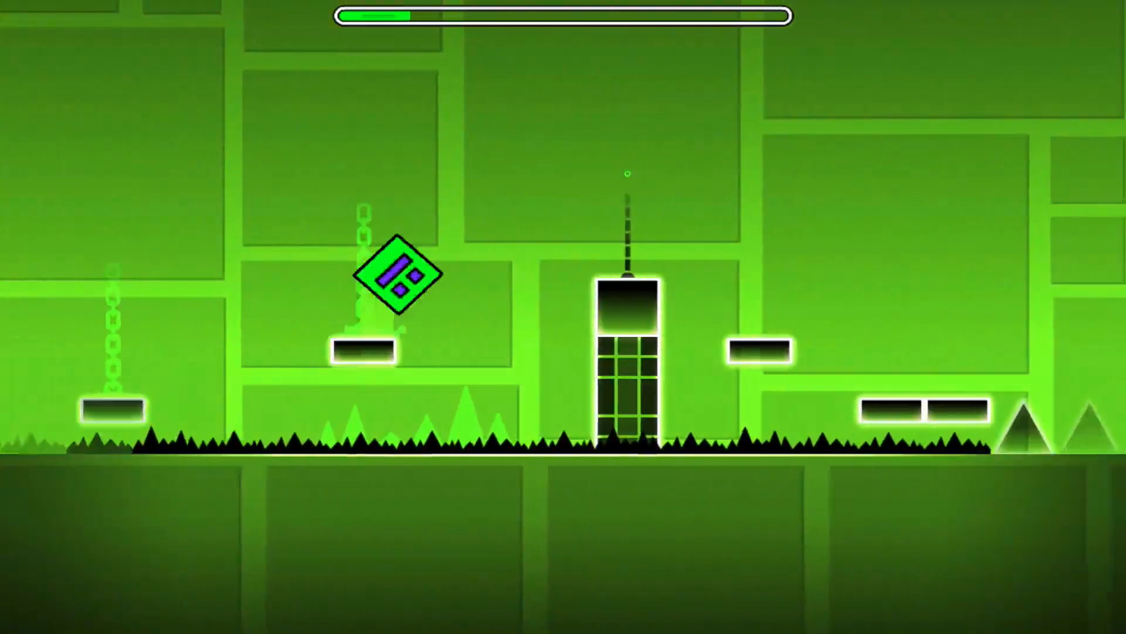
{"action": "key", "text": "space"}
{"action": "key", "text": "space"}
{"action": "key", "text": "space"}
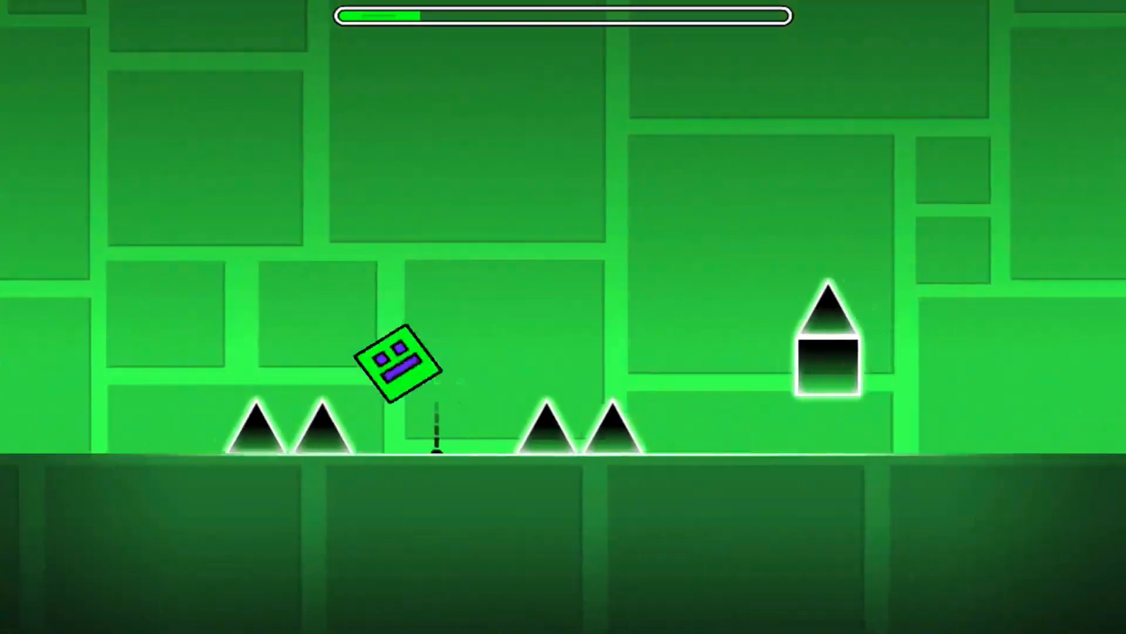
{"action": "key", "text": "space"}
{"action": "key", "text": "space"}
{"action": "key", "text": "space"}
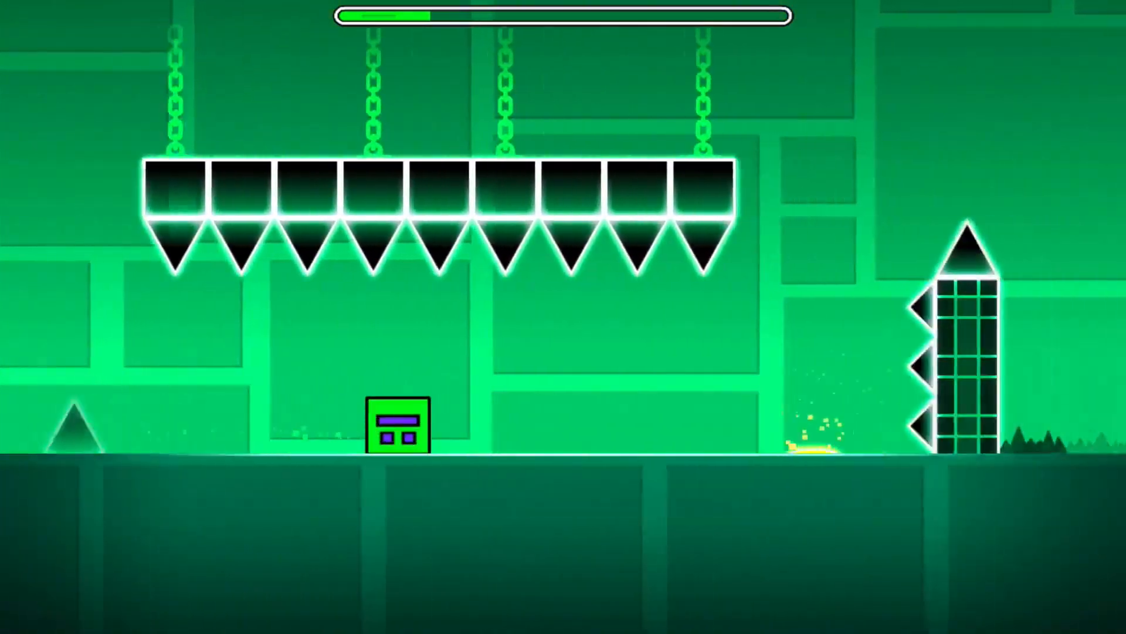
{"action": "key", "text": "space"}
{"action": "key", "text": "space"}
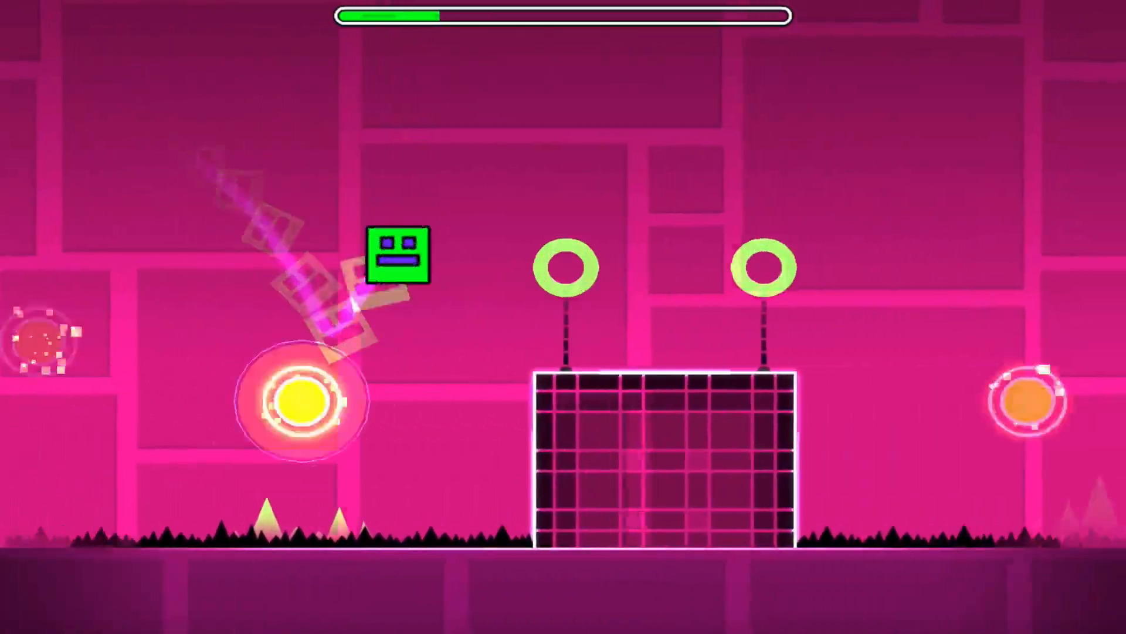
{"action": "key", "text": "space"}
{"action": "key", "text": "space"}
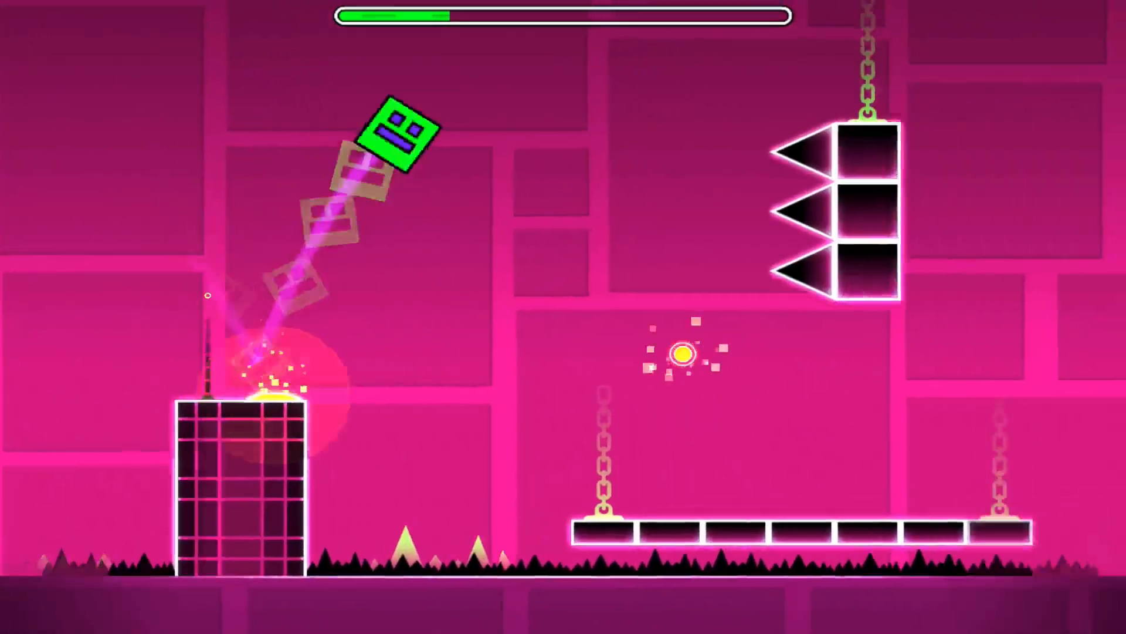
{"action": "key", "text": "space"}
{"action": "key", "text": "space"}
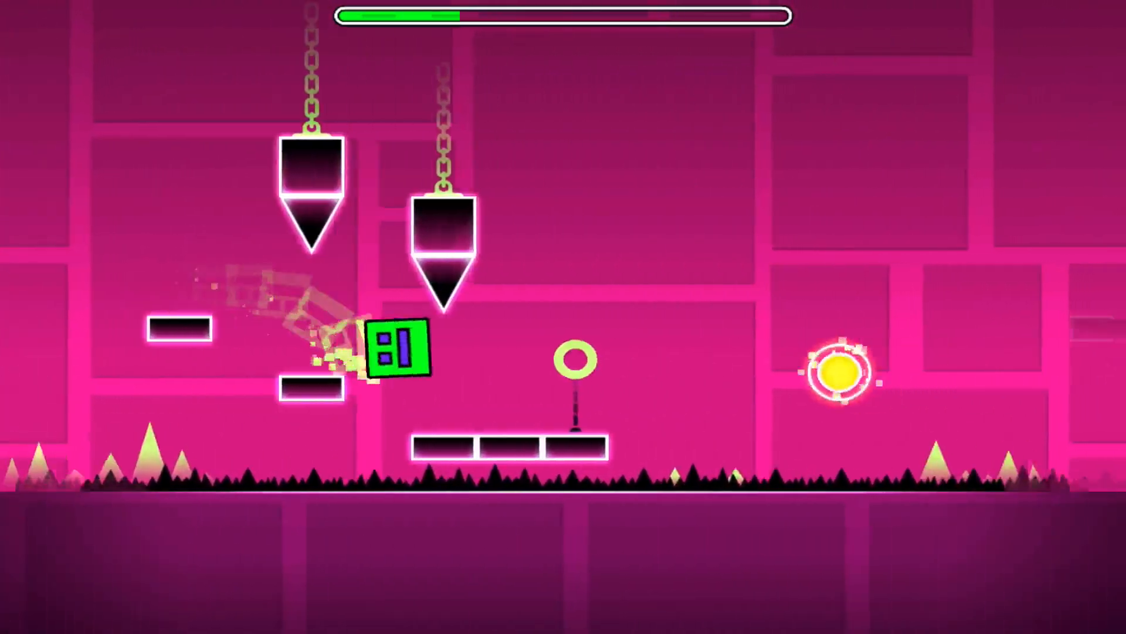
{"action": "key", "text": "space"}
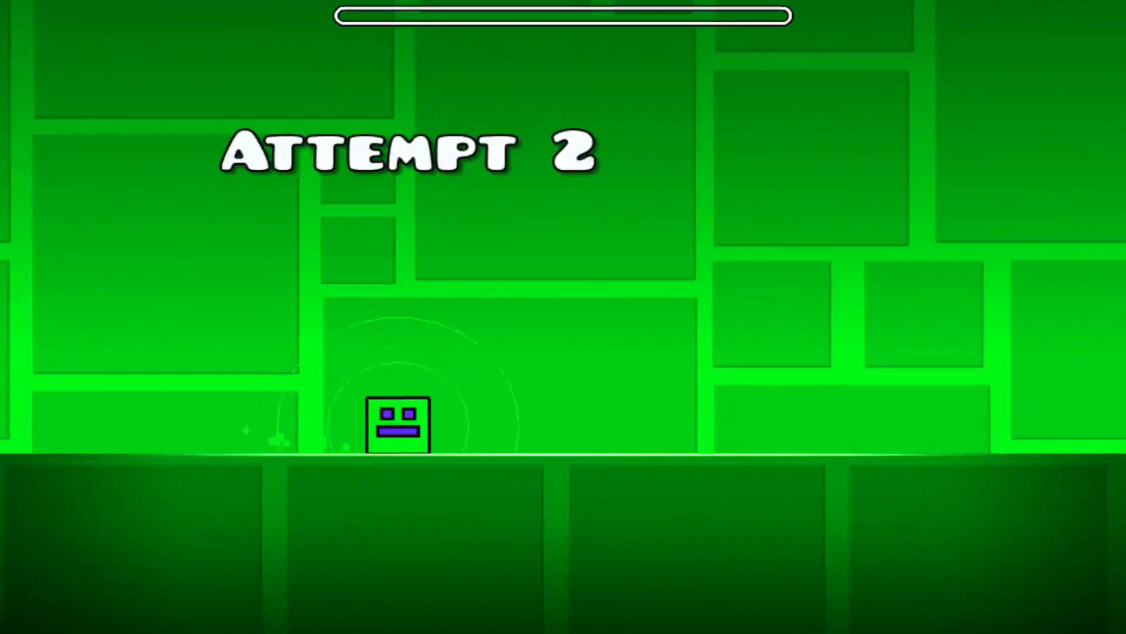
{"action": "key", "text": "space"}
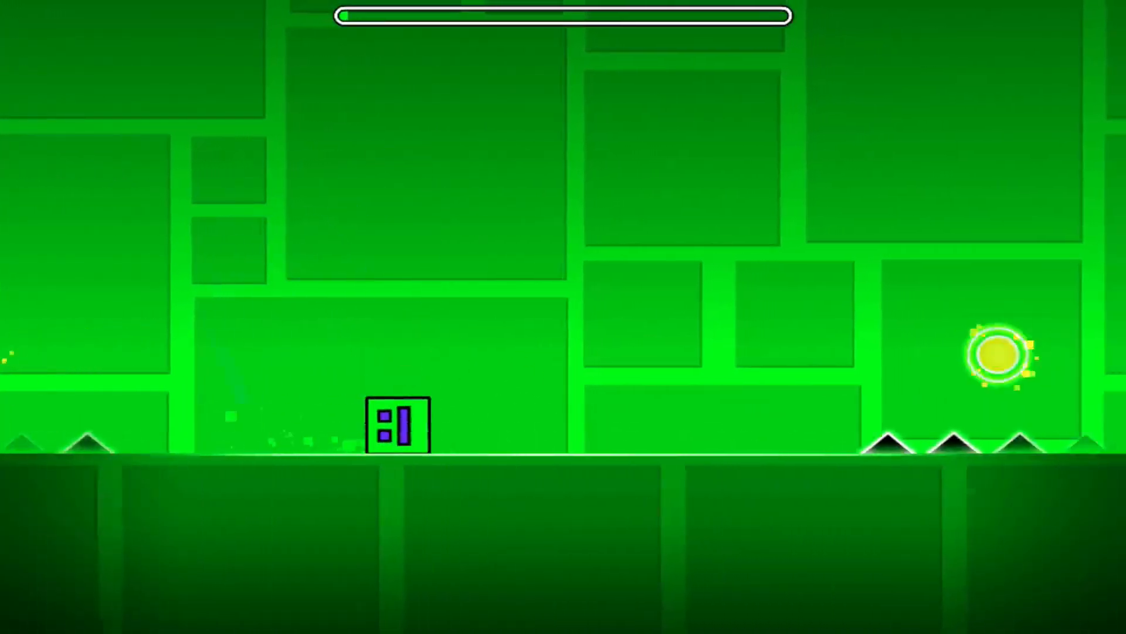
{"action": "key", "text": "space"}
{"action": "key", "text": "space"}
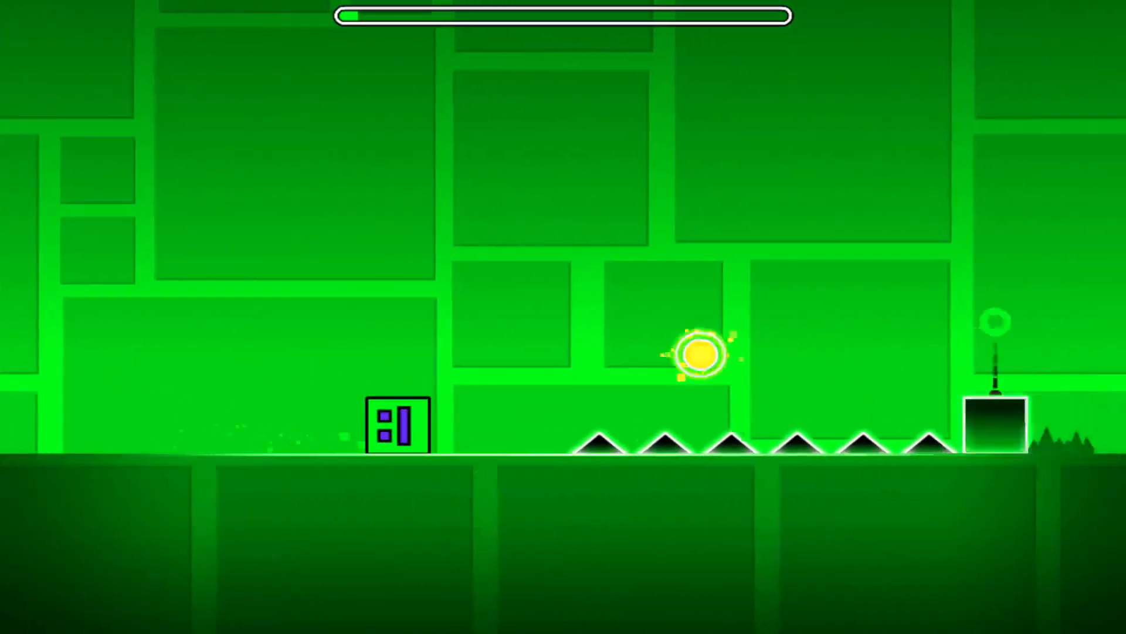
{"action": "key", "text": "space"}
{"action": "key", "text": "space"}
{"action": "key", "text": "space"}
{"action": "key", "text": "space"}
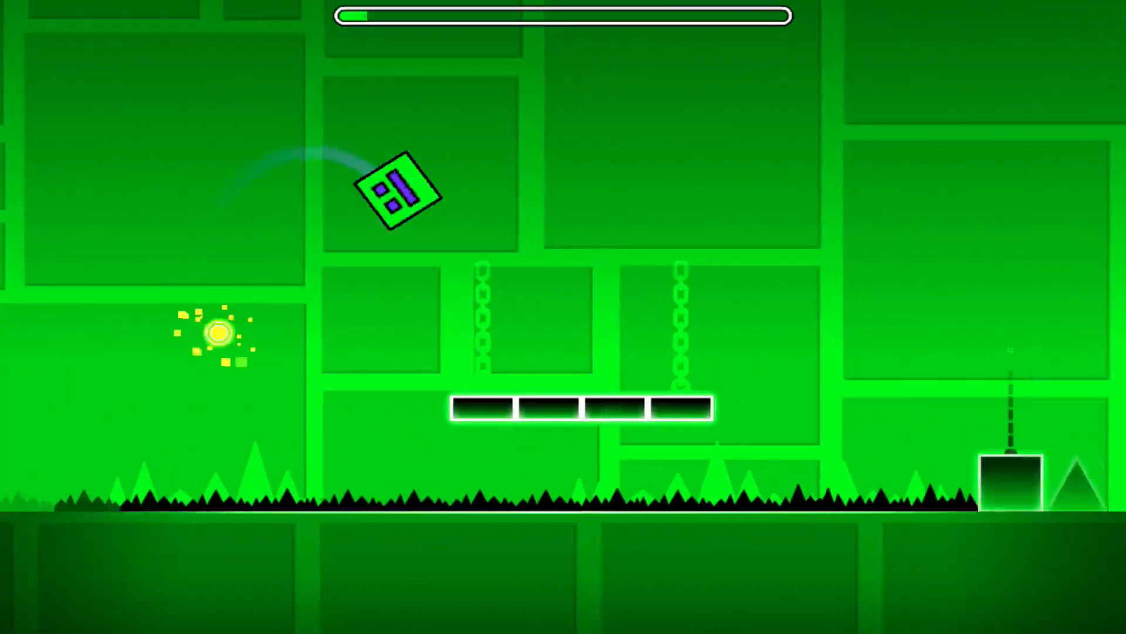
{"action": "key", "text": "space"}
{"action": "key", "text": "space"}
{"action": "key", "text": "space"}
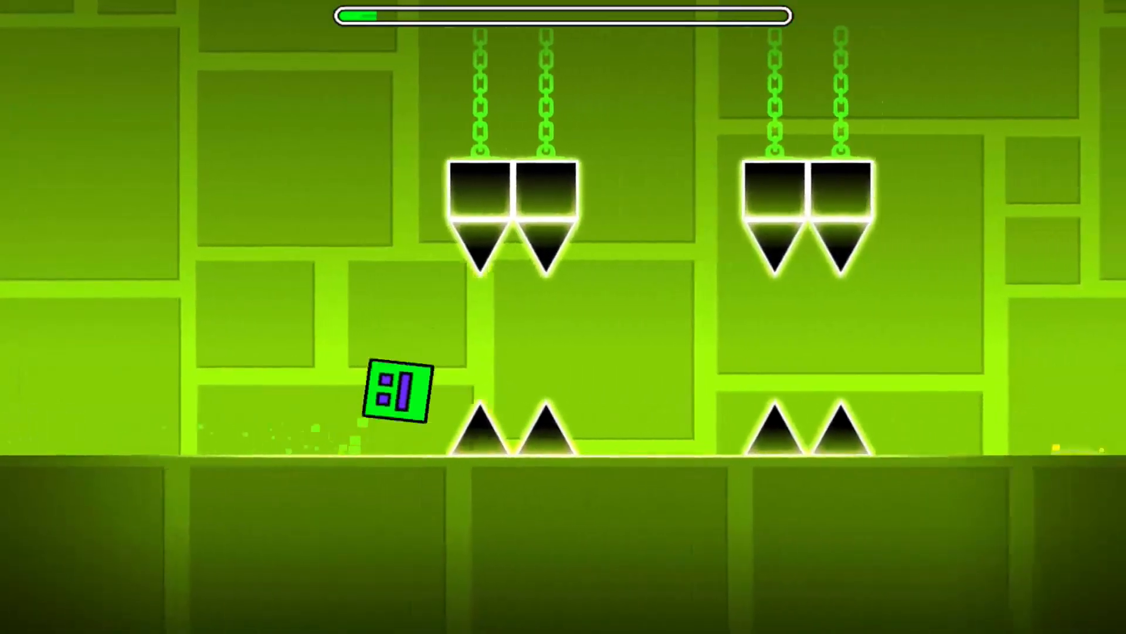
{"action": "key", "text": "space"}
{"action": "key", "text": "space"}
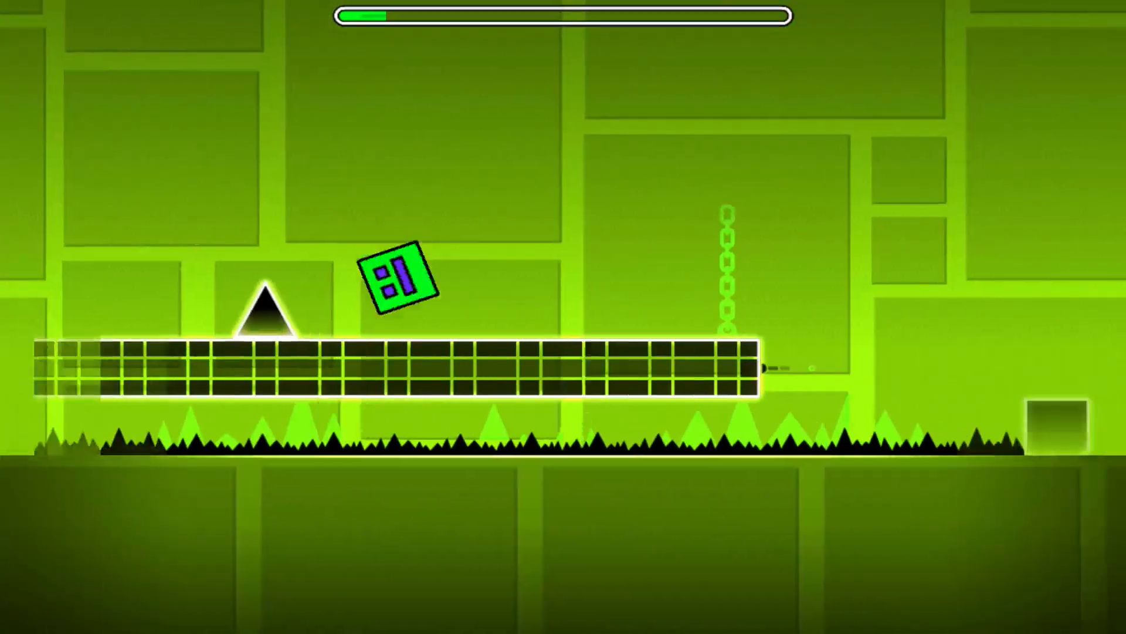
{"action": "key", "text": "space"}
{"action": "key", "text": "space"}
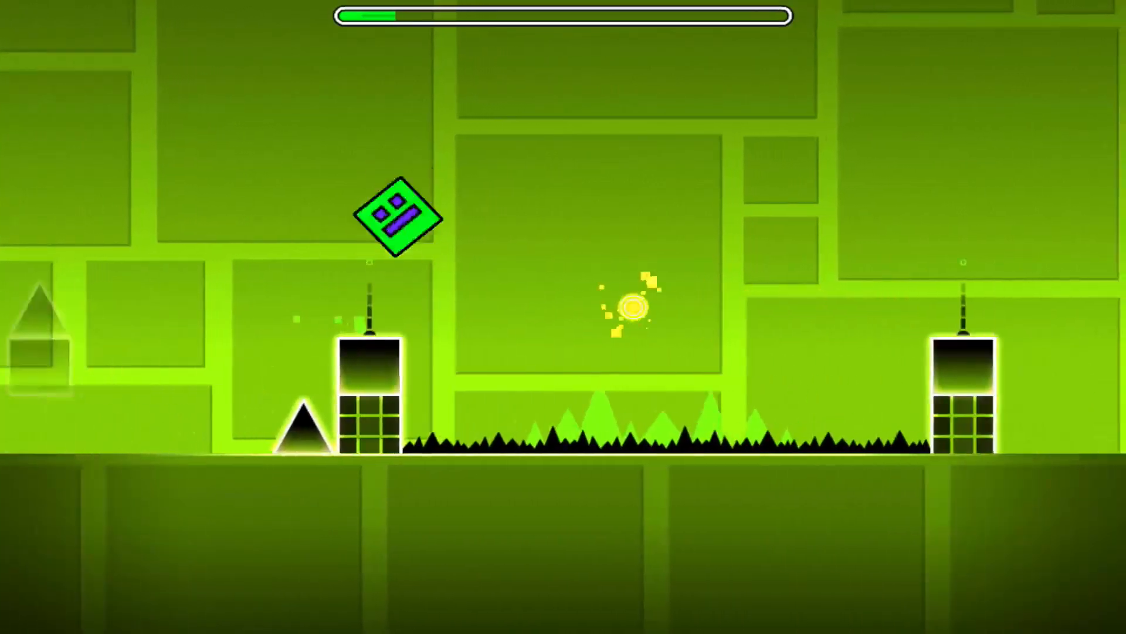
{"action": "key", "text": "space"}
{"action": "key", "text": "space"}
{"action": "key", "text": "space"}
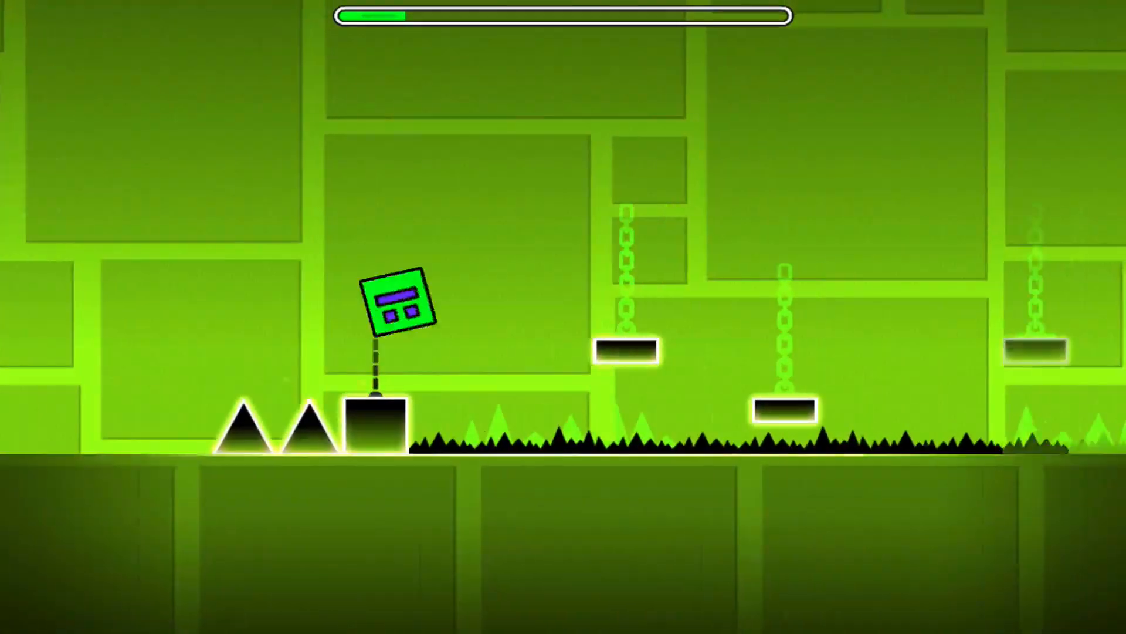
{"action": "key", "text": "space"}
{"action": "key", "text": "space"}
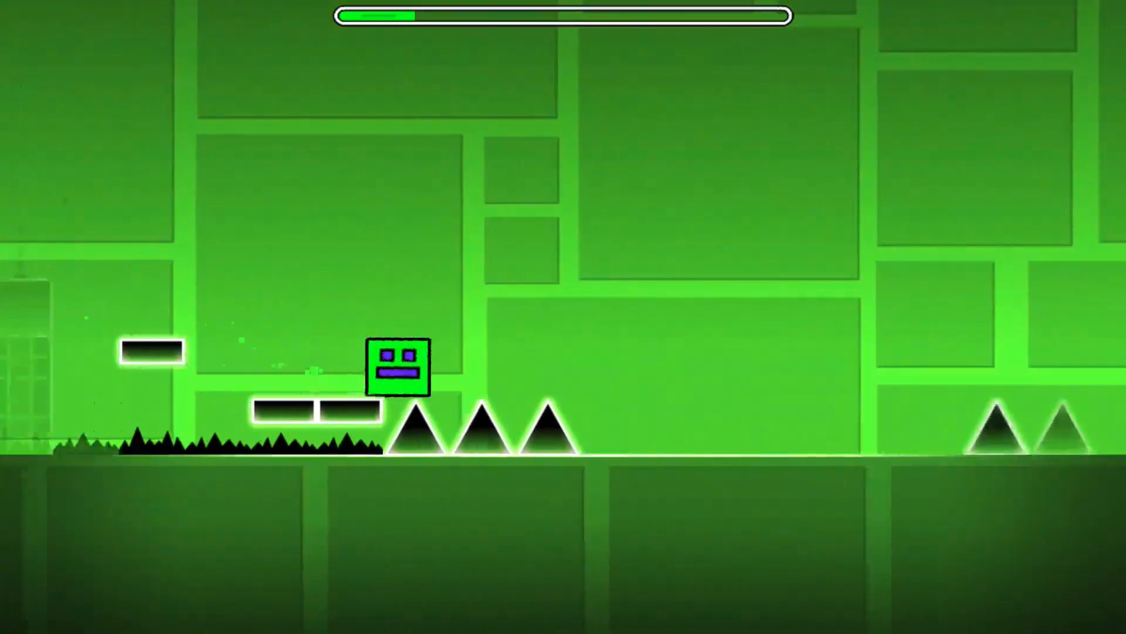
{"action": "key", "text": "space"}
{"action": "key", "text": "space"}
{"action": "key", "text": "space"}
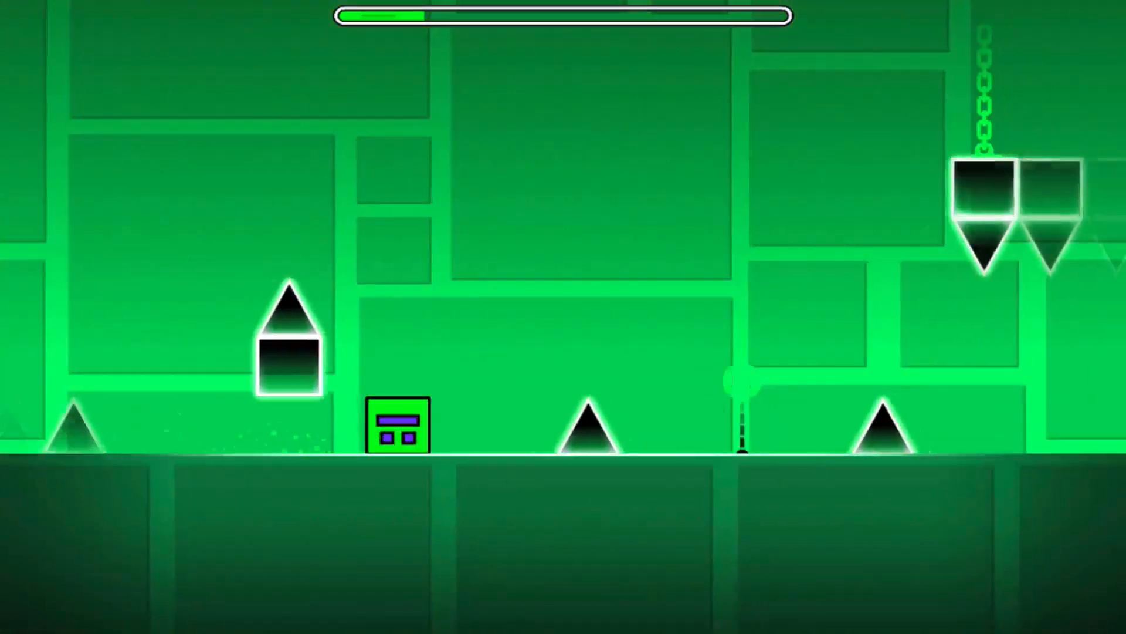
{"action": "key", "text": "space"}
{"action": "key", "text": "space"}
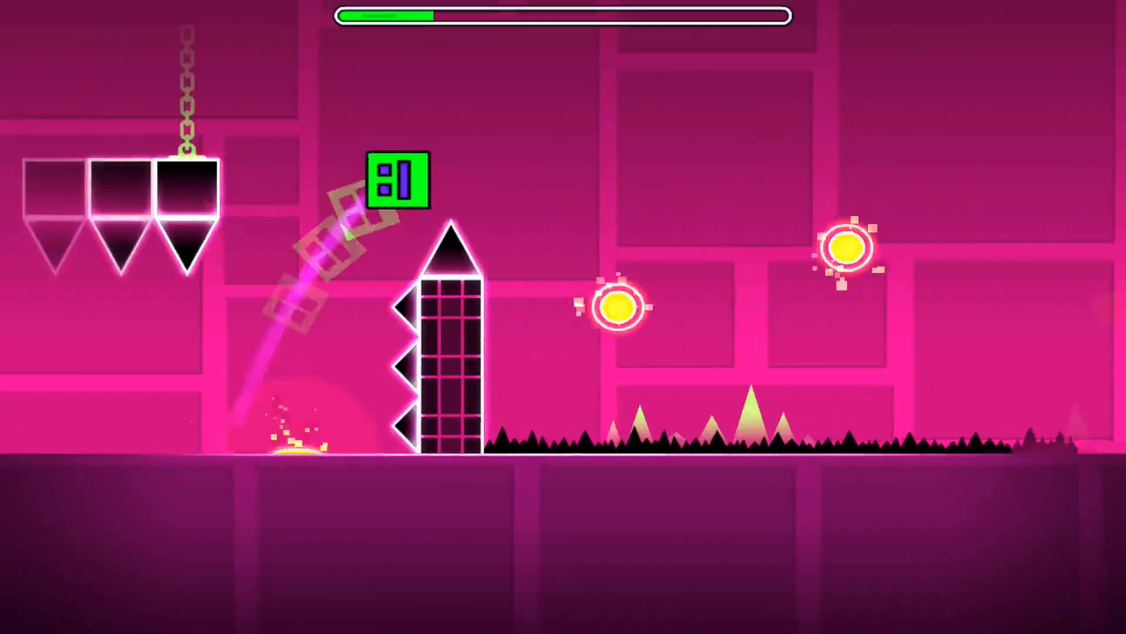
{"action": "key", "text": "space"}
{"action": "key", "text": "space"}
{"action": "key", "text": "space"}
{"action": "key", "text": "space"}
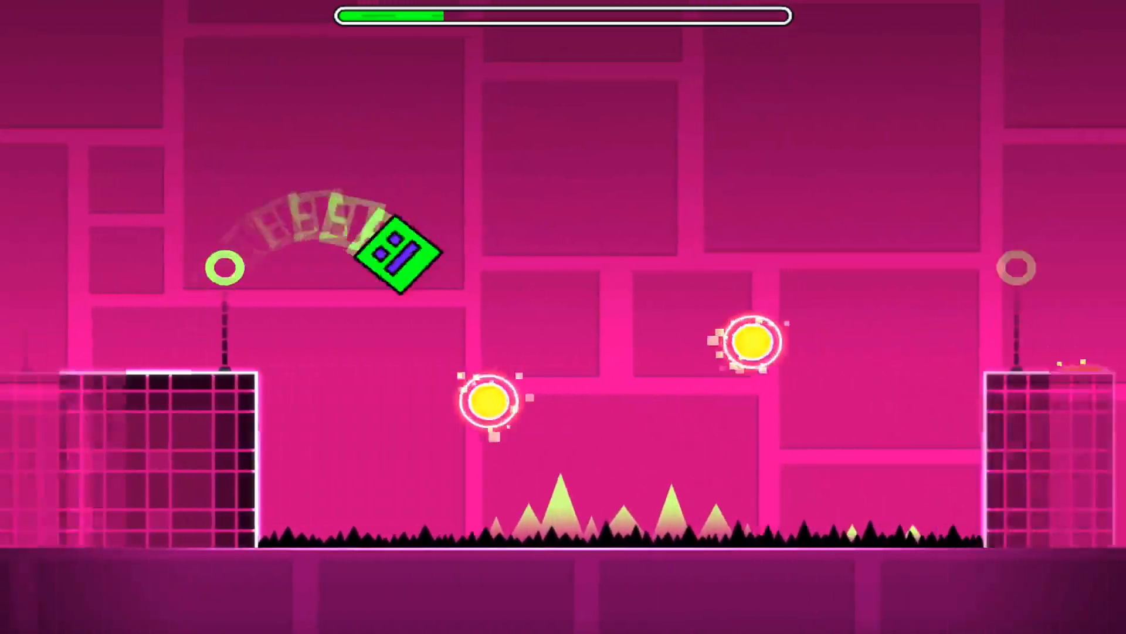
{"action": "key", "text": "space"}
{"action": "key", "text": "space"}
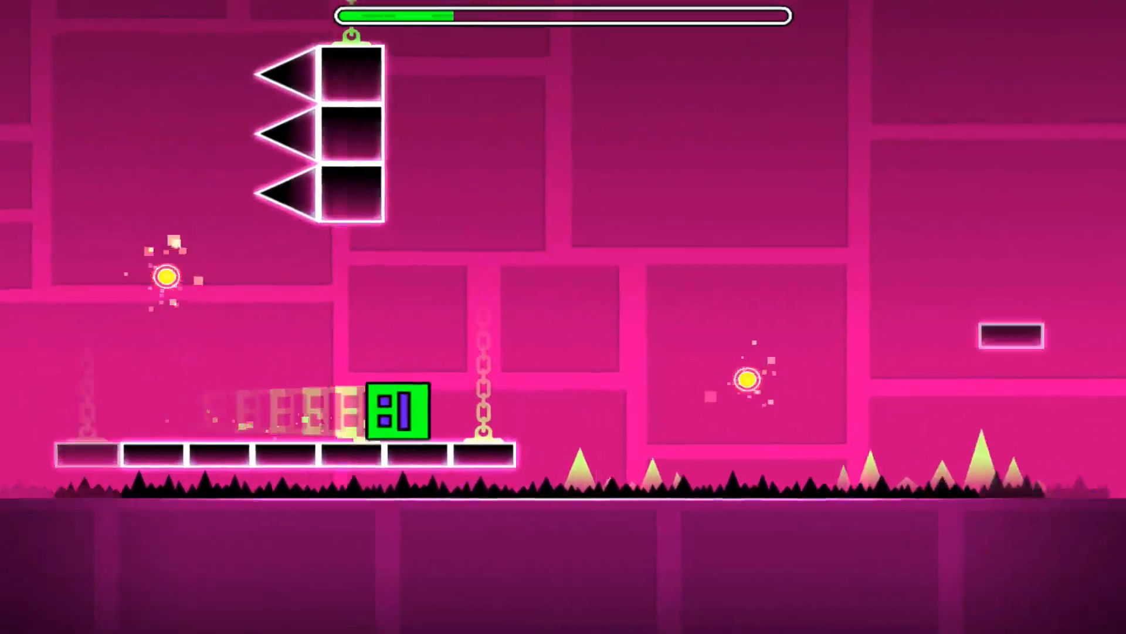
{"action": "key", "text": "space"}
{"action": "key", "text": "space"}
{"action": "key", "text": "space"}
{"action": "key", "text": "space"}
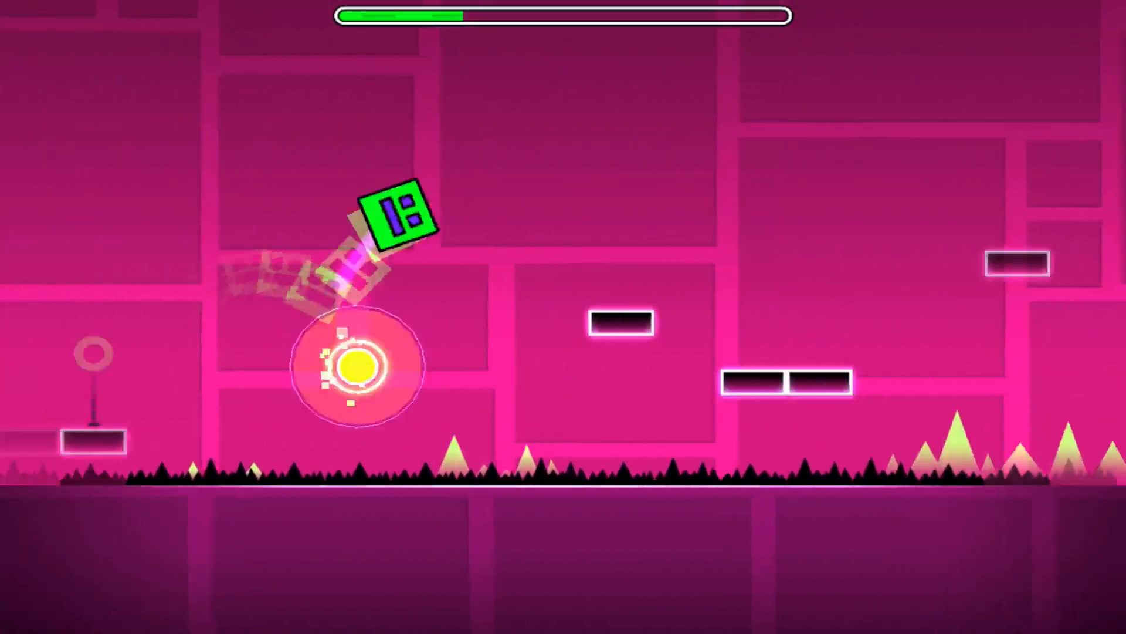
{"action": "key", "text": "space"}
{"action": "key", "text": "space"}
{"action": "key", "text": "space"}
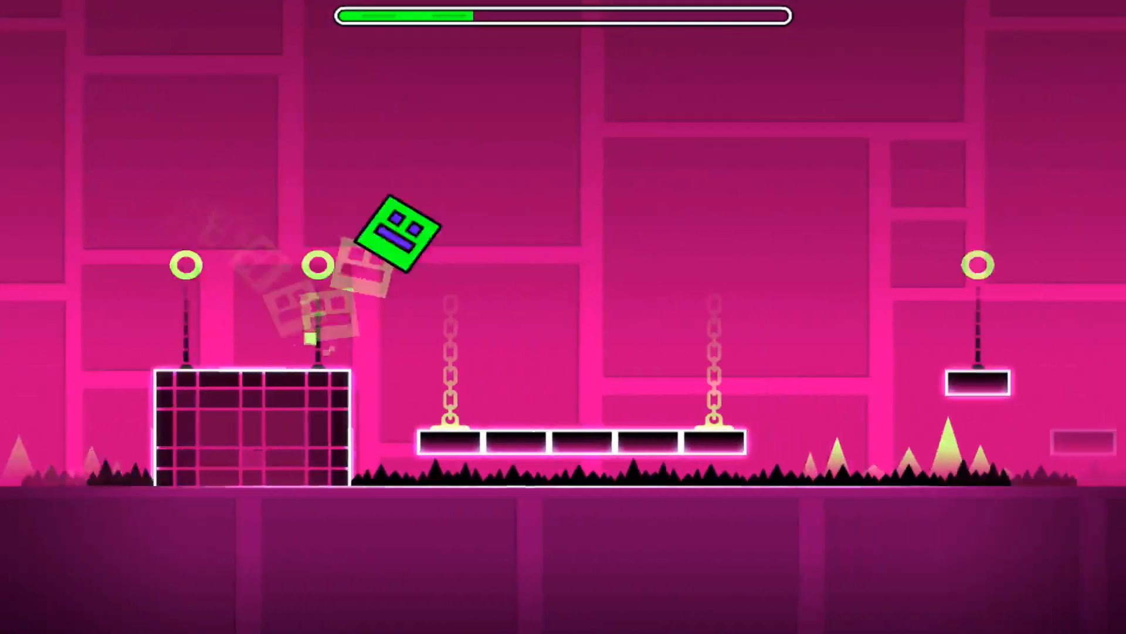
{"action": "key", "text": "space"}
{"action": "key", "text": "space"}
{"action": "key", "text": "space"}
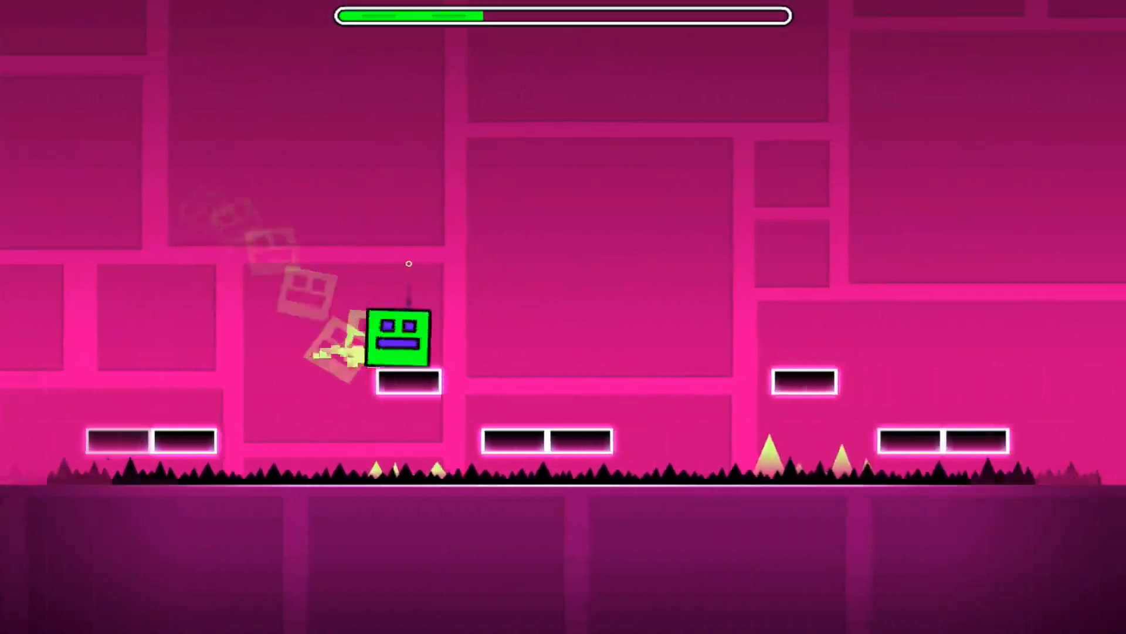
{"action": "key", "text": "space"}
Pause the Polargeist attempt, exit the level and return to the game's main menu
{"action": "key", "text": "Escape"}
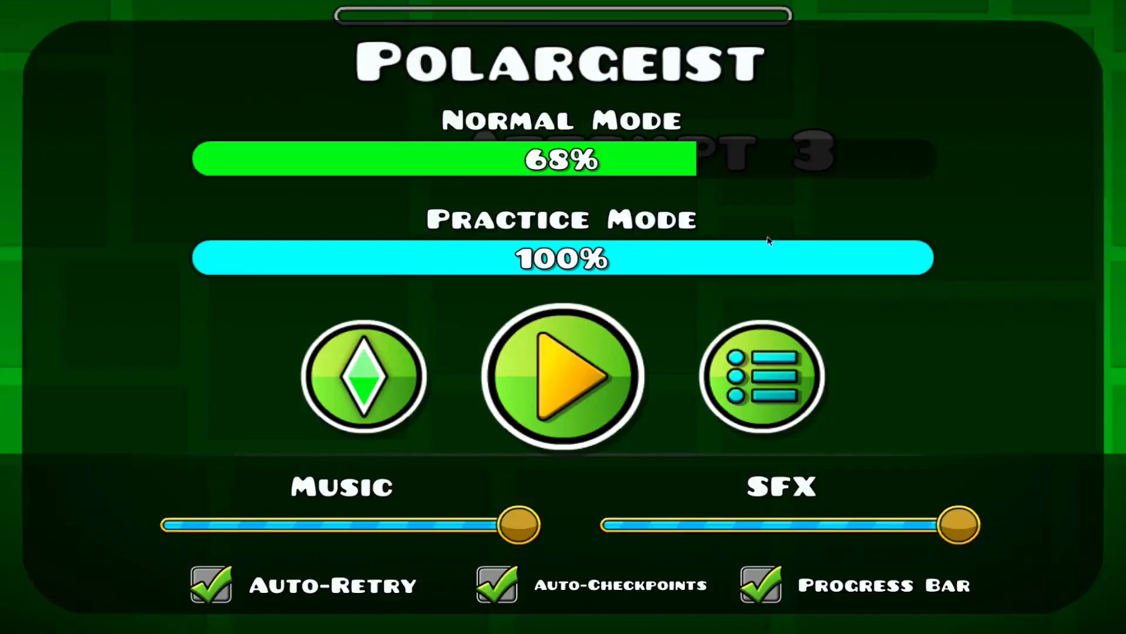
{"action": "left_click", "coordinate": [819, 396]}
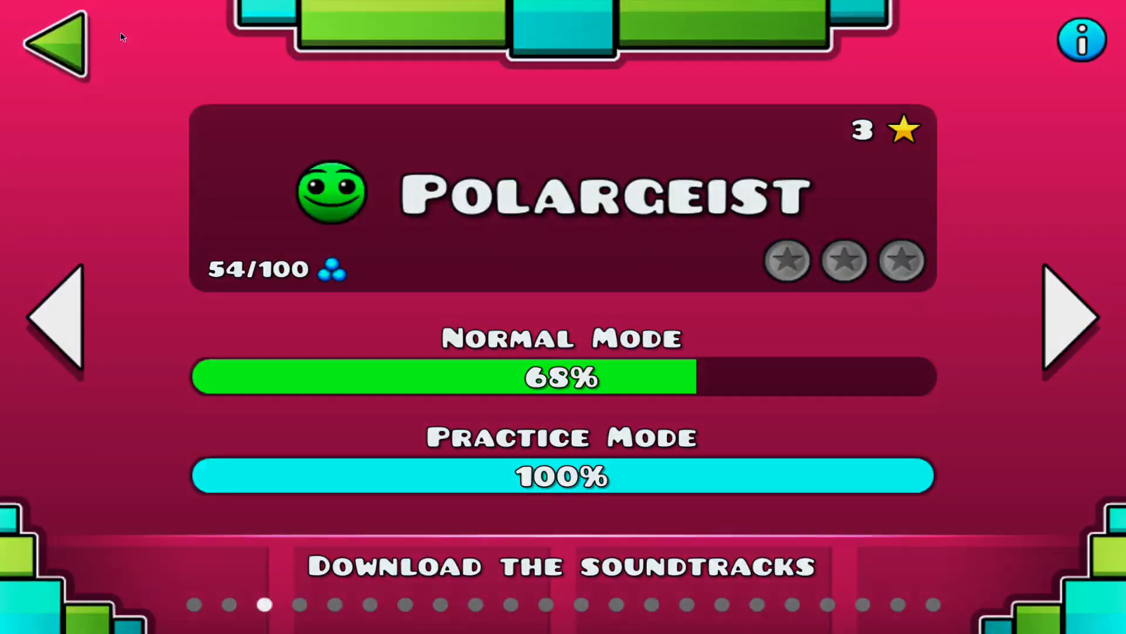
{"action": "key", "text": "Escape"}
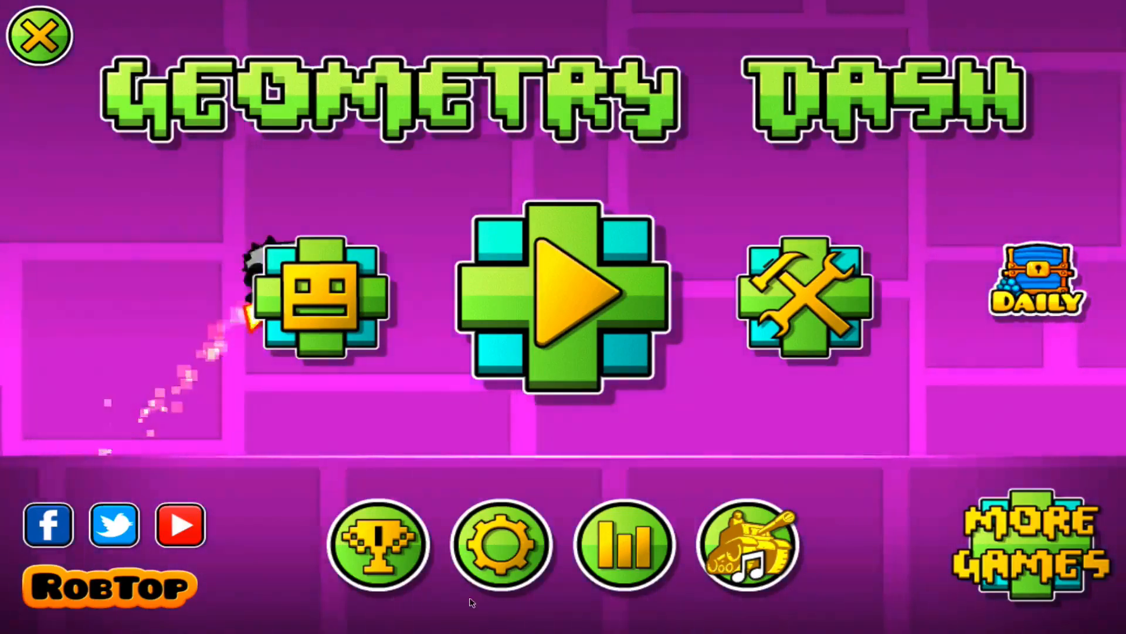
Open the game settings, look over the Options page and go back to the main menu
{"action": "left_click", "coordinate": [524, 505]}
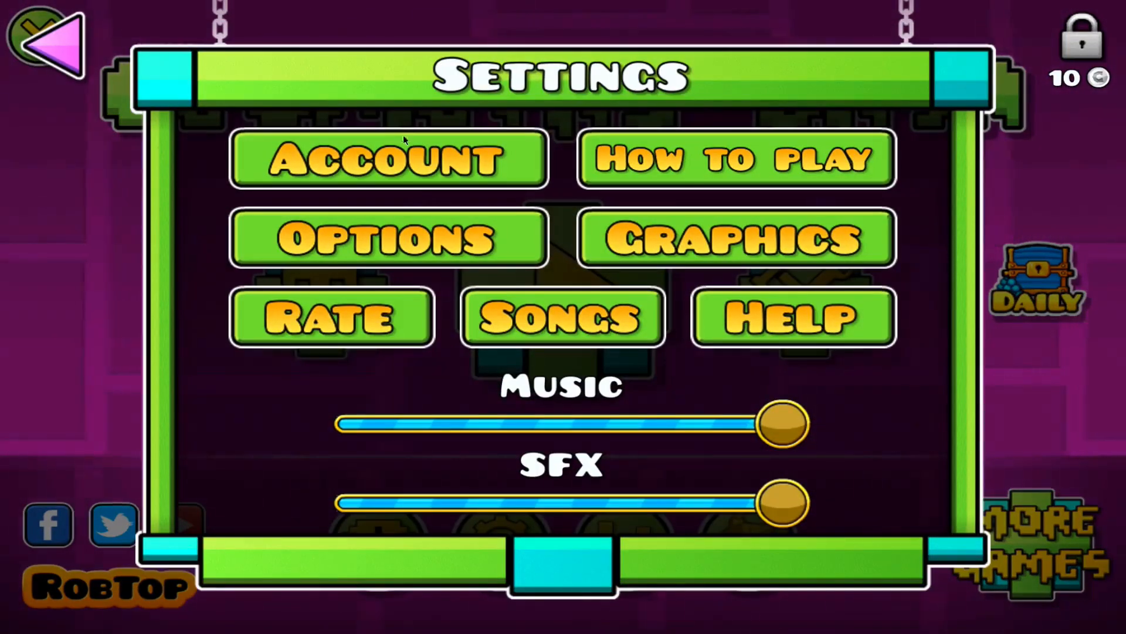
{"action": "left_click", "coordinate": [379, 256]}
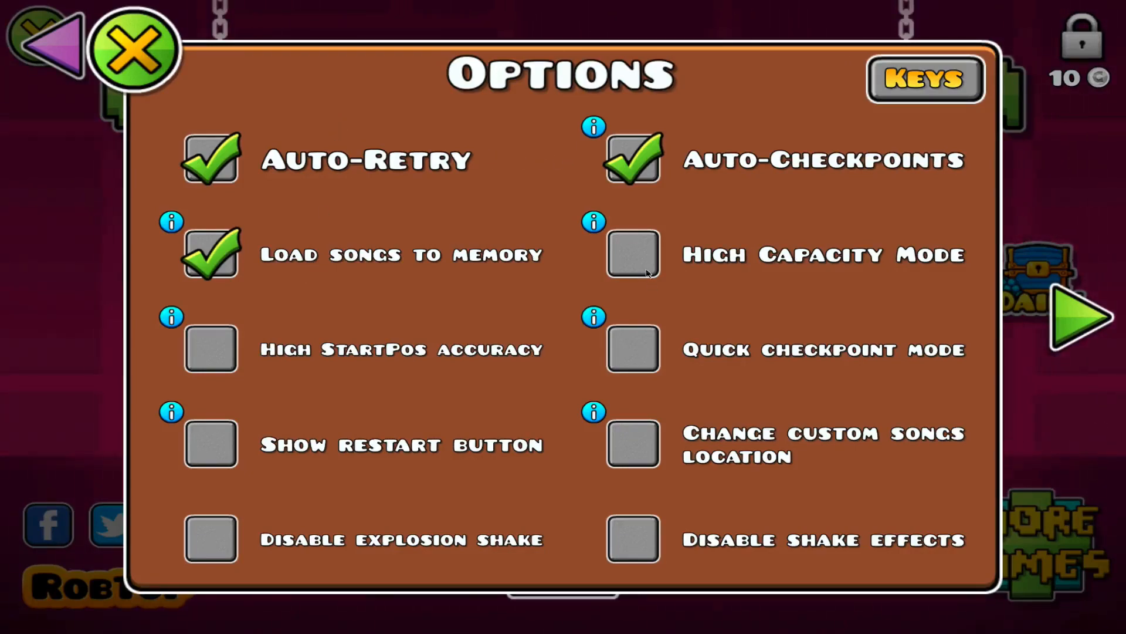
{"action": "left_click", "coordinate": [100, 39]}
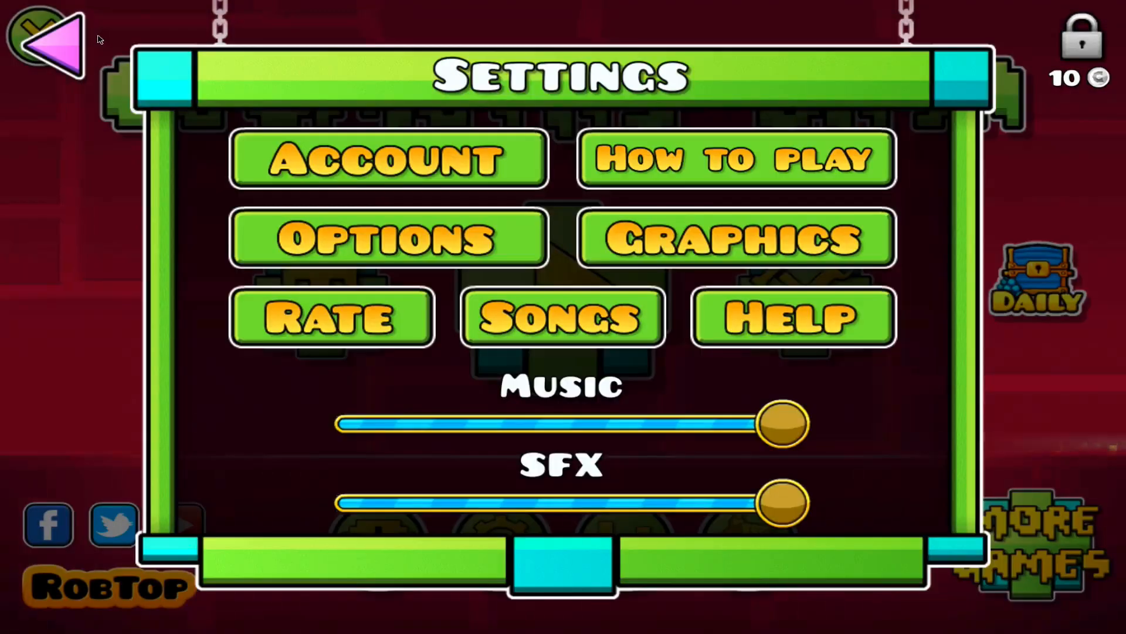
{"action": "left_click", "coordinate": [61, 48]}
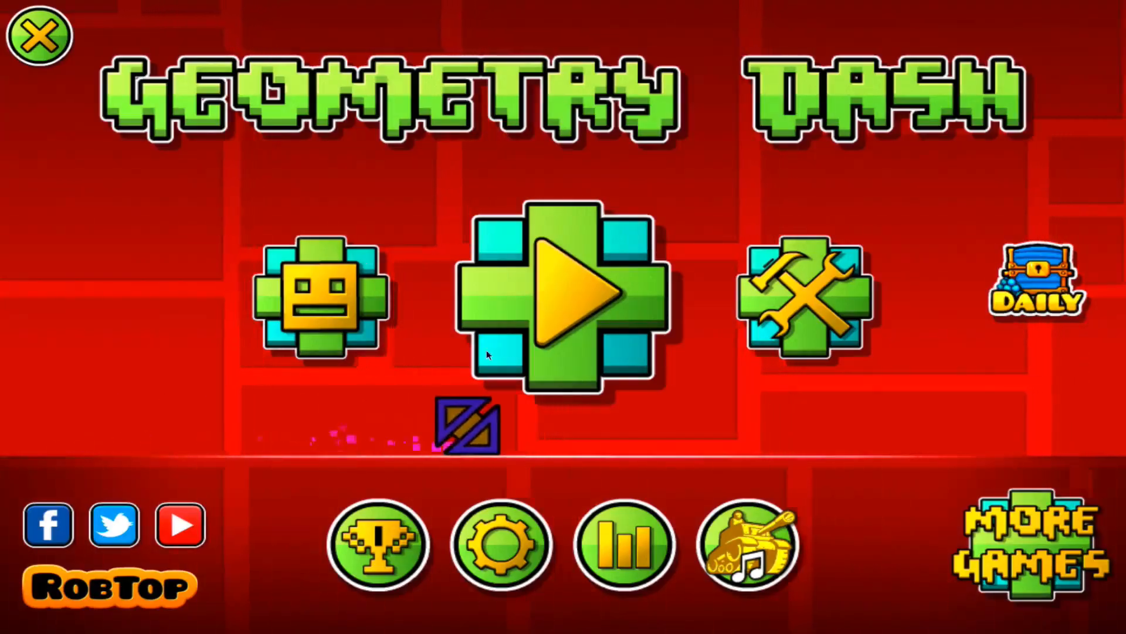
Open the online levels section, look through the Featured levels list and return to the section overview
{"action": "left_click", "coordinate": [835, 315]}
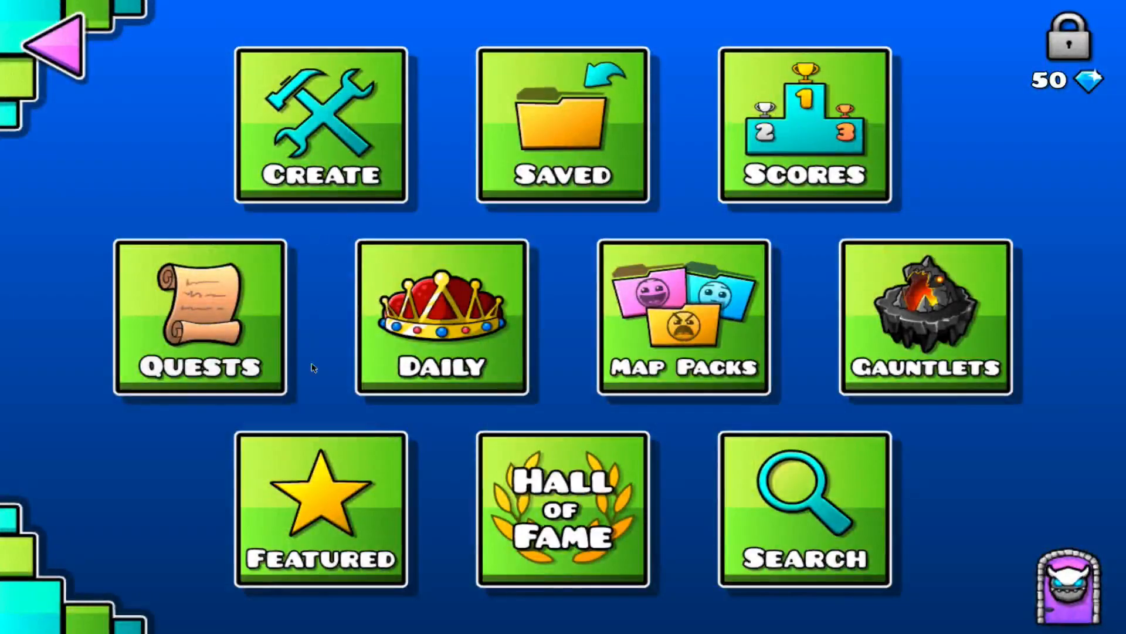
{"action": "left_click", "coordinate": [309, 500]}
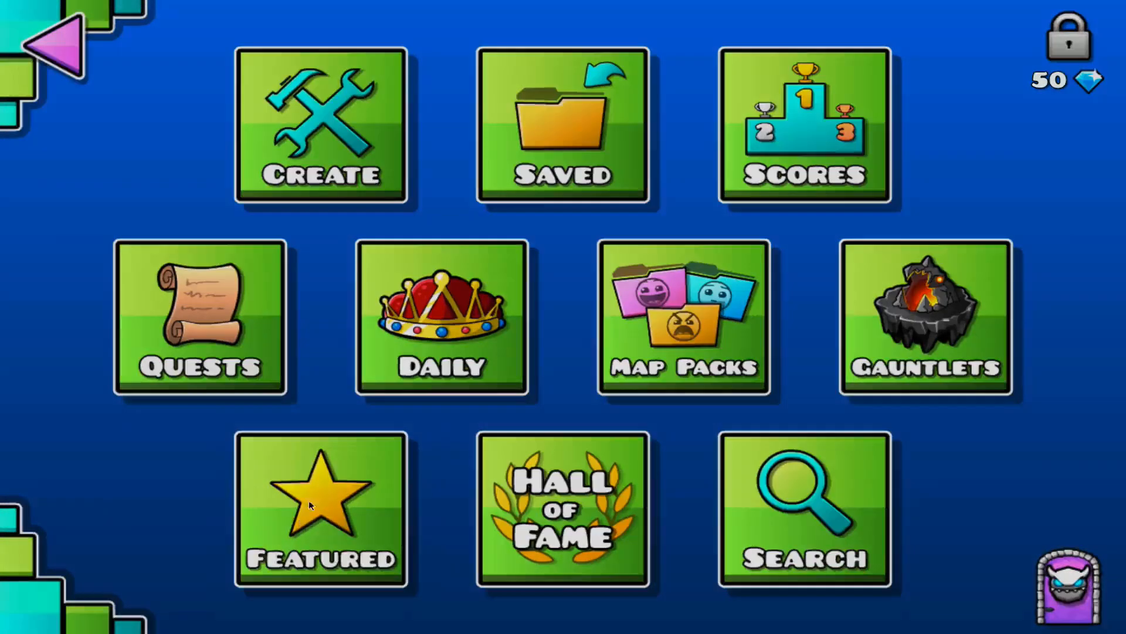
{"action": "scroll", "coordinate": [395, 189], "scroll_direction": "down", "scroll_amount": 10}
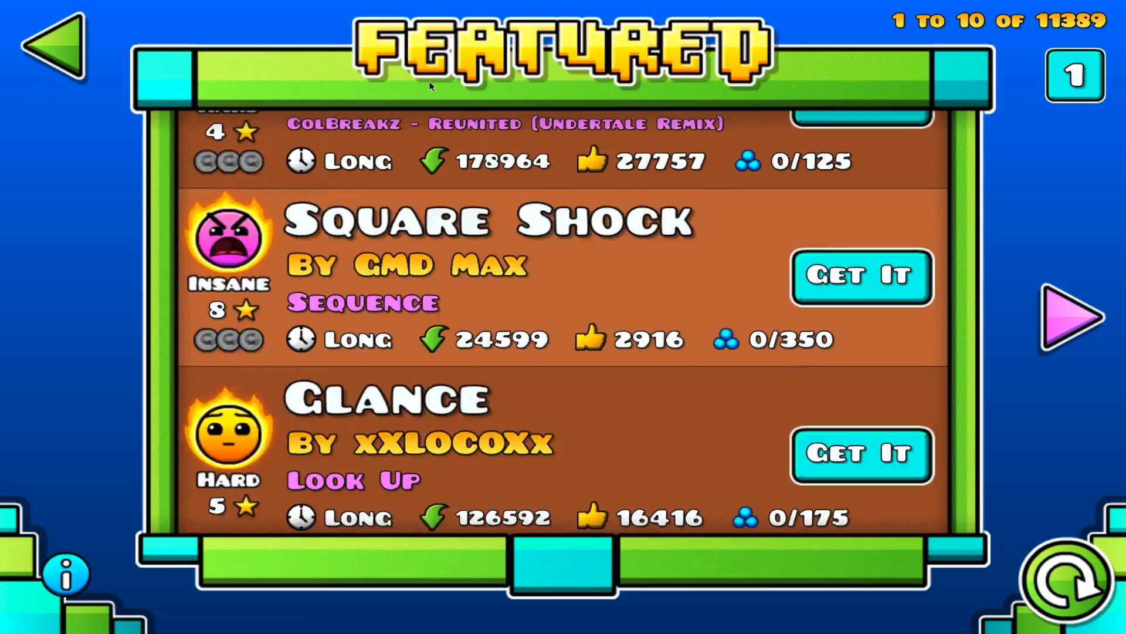
{"action": "left_click", "coordinate": [24, 63]}
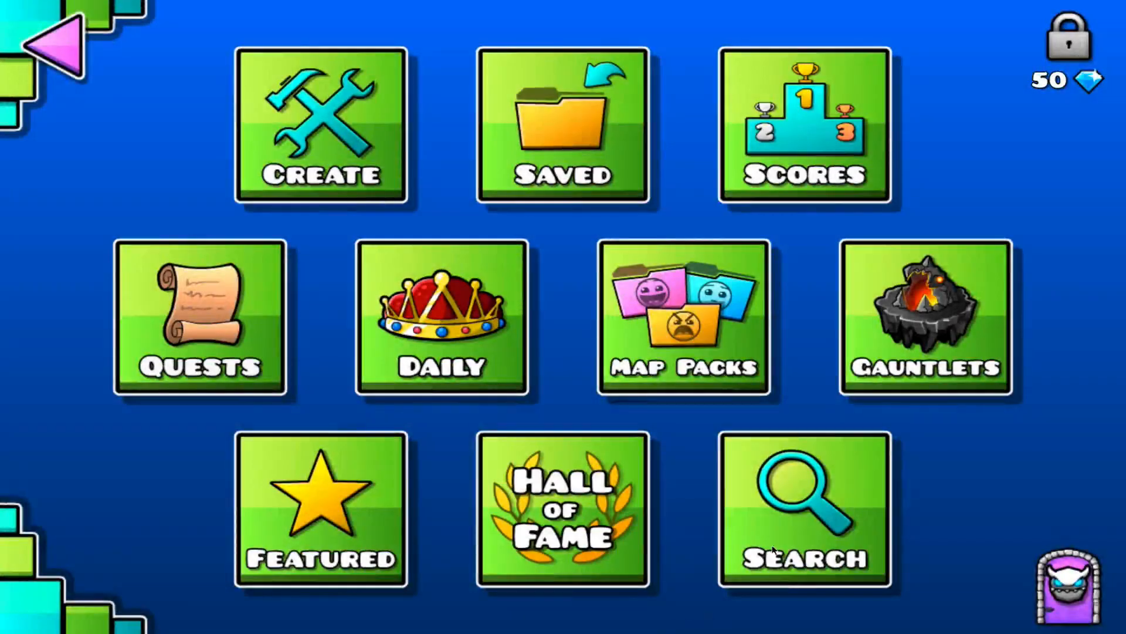
Open the online level search and list the most downloaded levels
{"action": "left_click", "coordinate": [794, 490]}
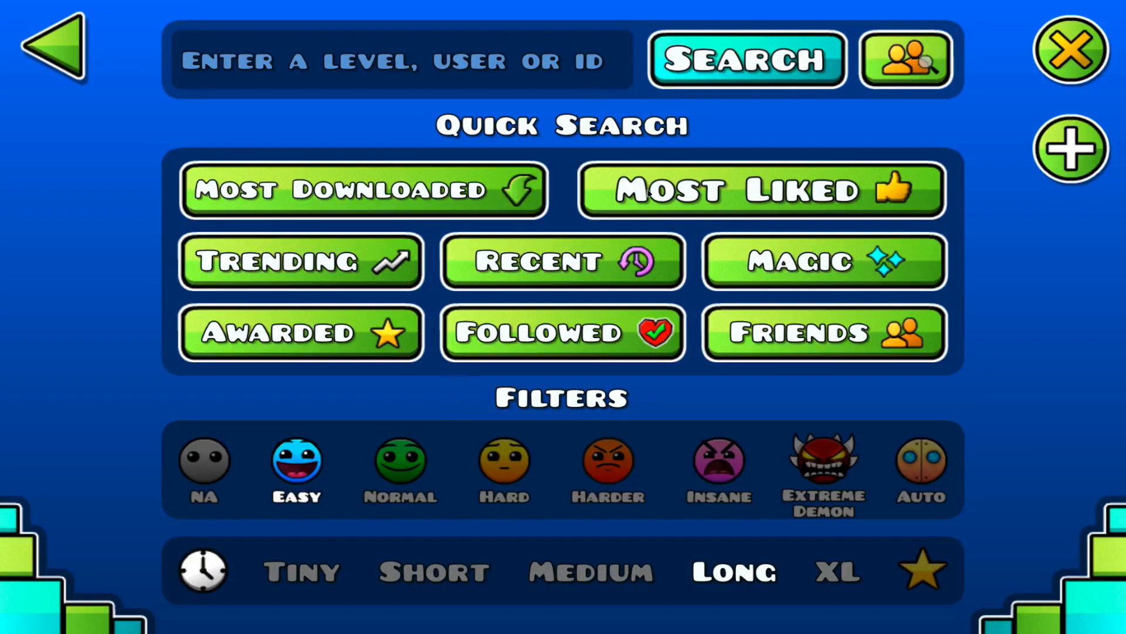
{"action": "left_click", "coordinate": [426, 183]}
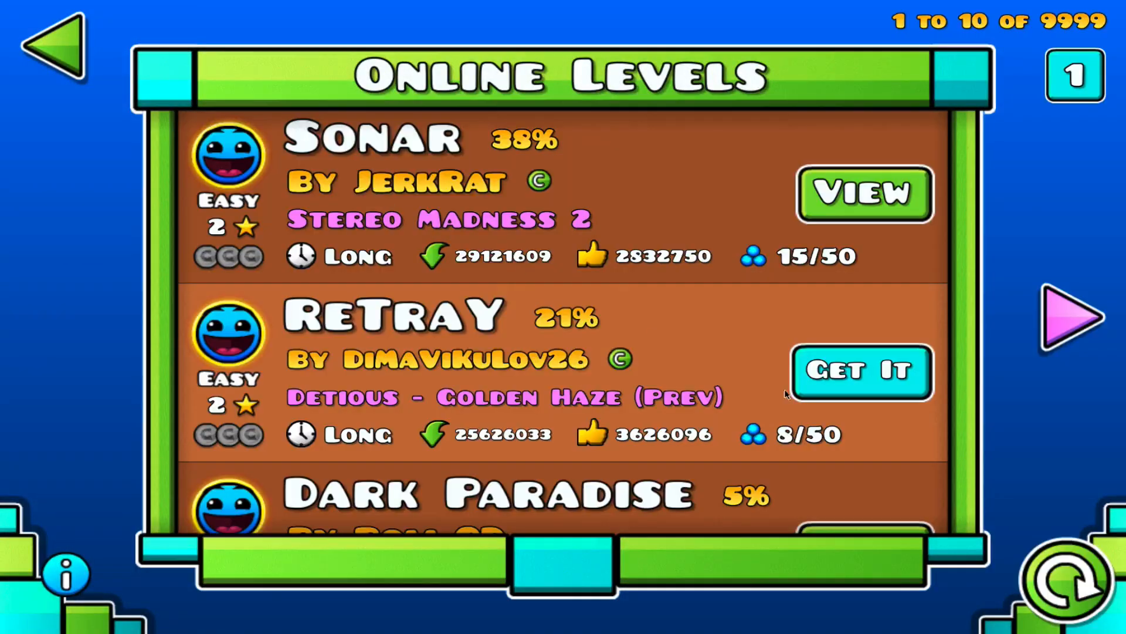
Open the online level ReTraY and play it through its cube, ship and UFO sections, avoiding the obstacles
{"action": "left_click", "coordinate": [887, 375]}
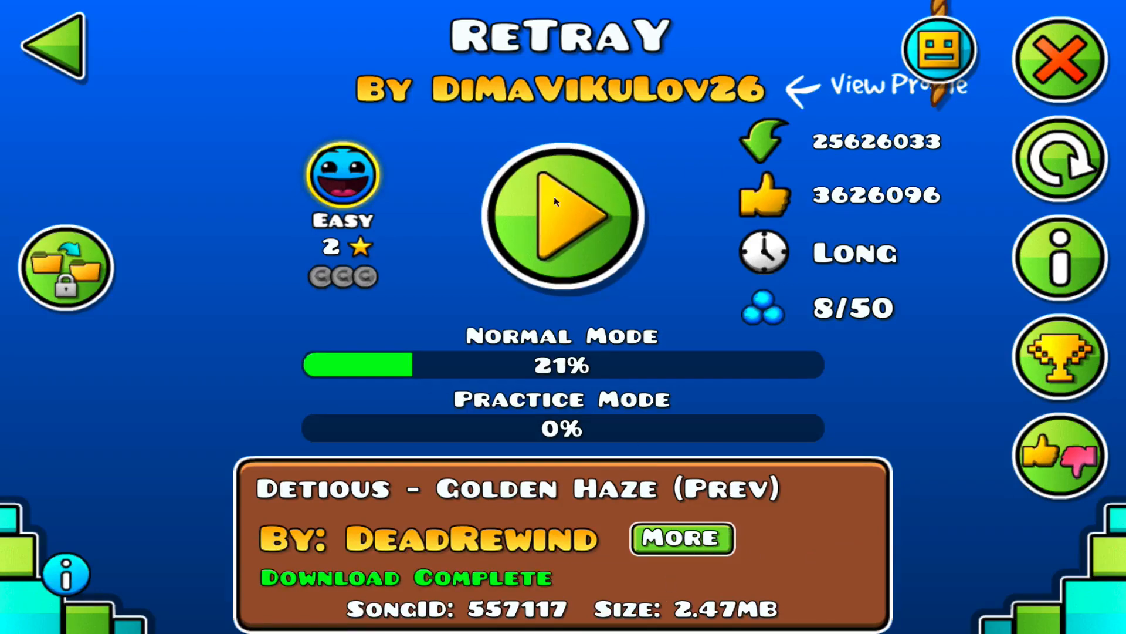
{"action": "key", "text": "space"}
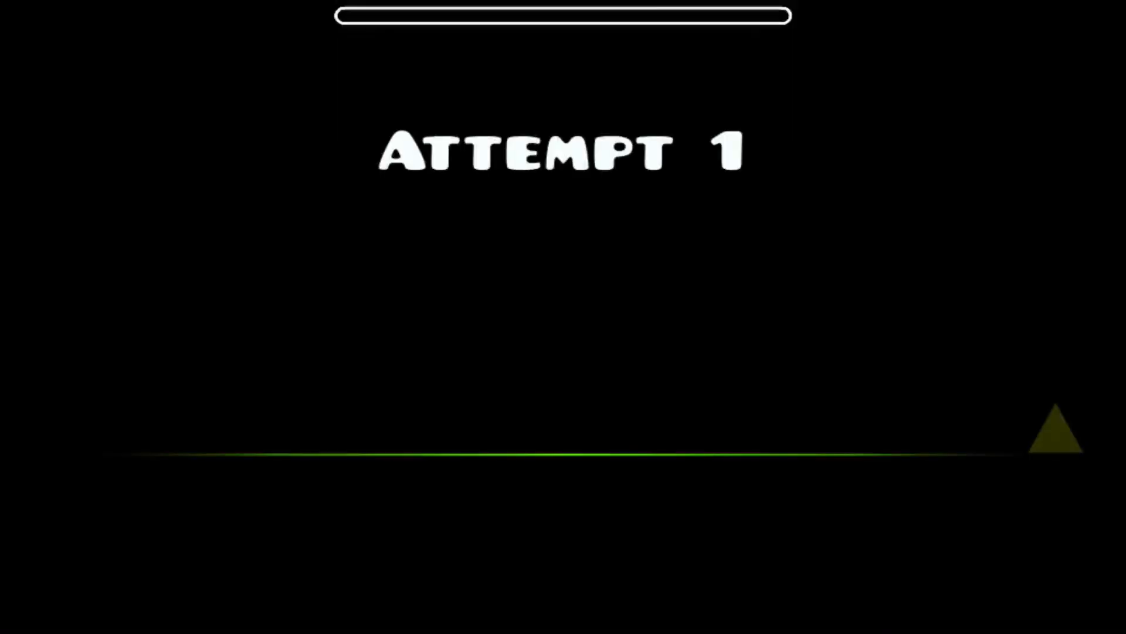
{"action": "key", "text": "space"}
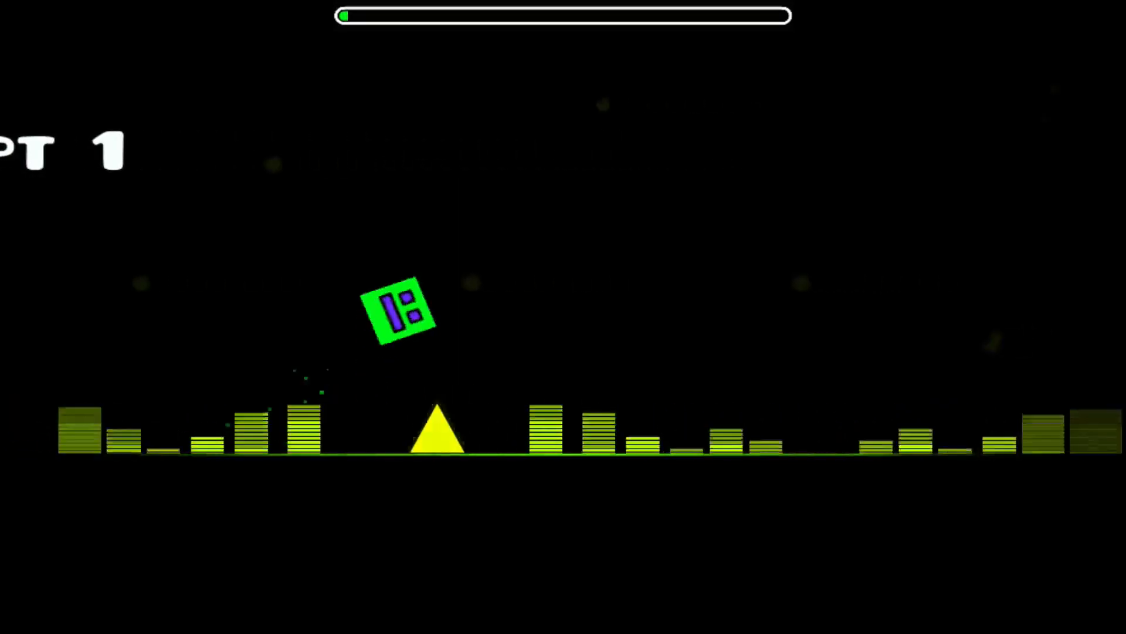
{"action": "key", "text": "space"}
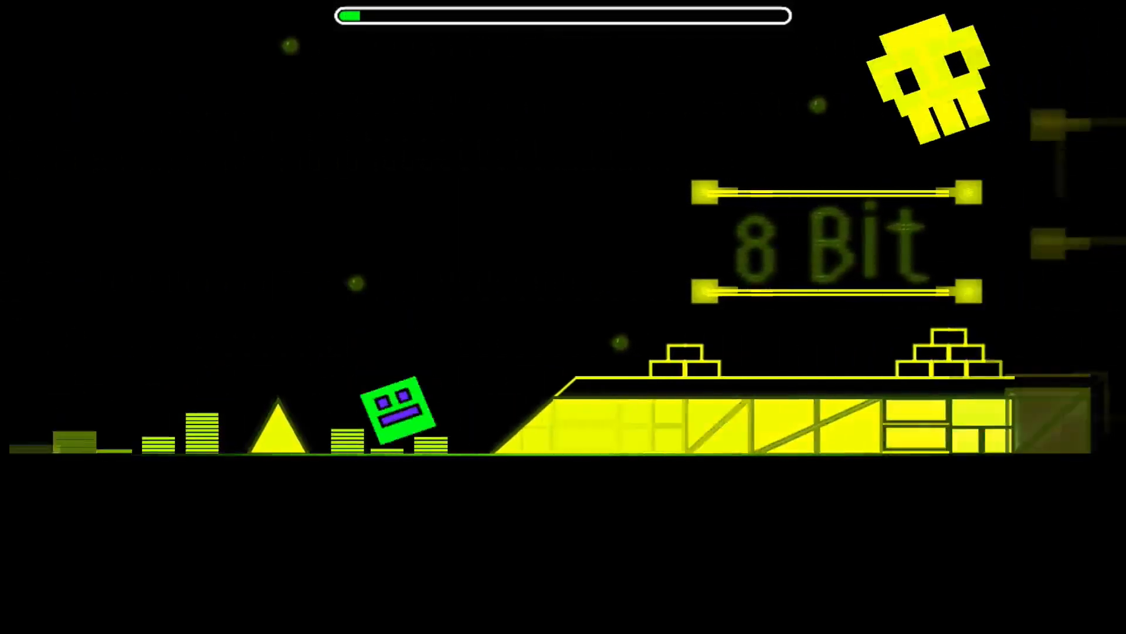
{"action": "key", "text": "space"}
{"action": "key", "text": "space"}
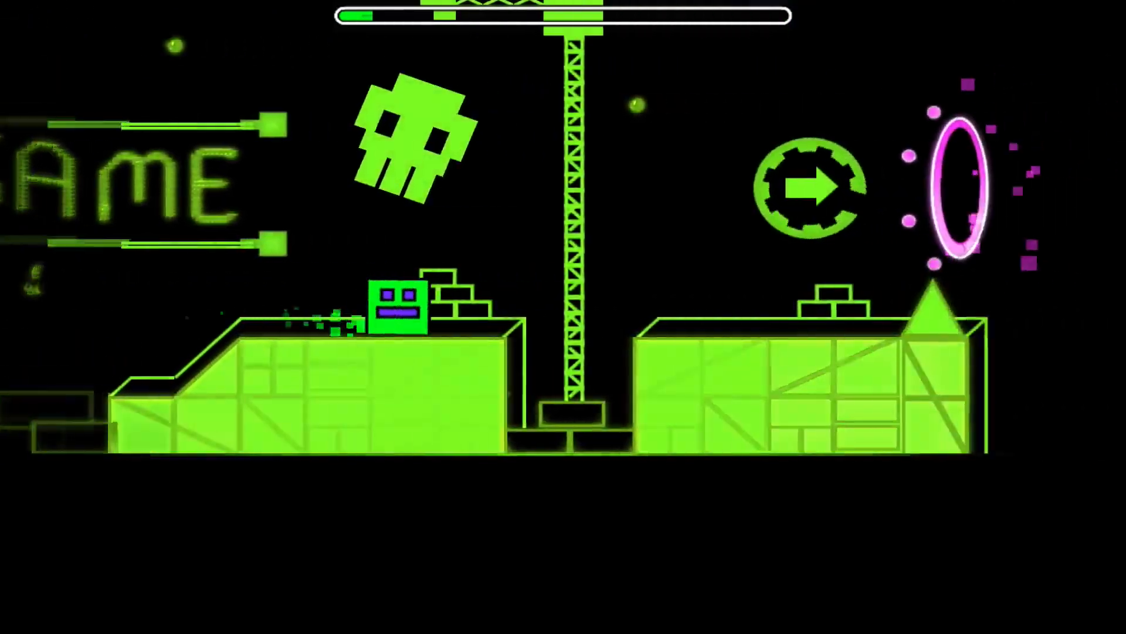
{"action": "key", "text": "space"}
{"action": "key", "text": "space"}
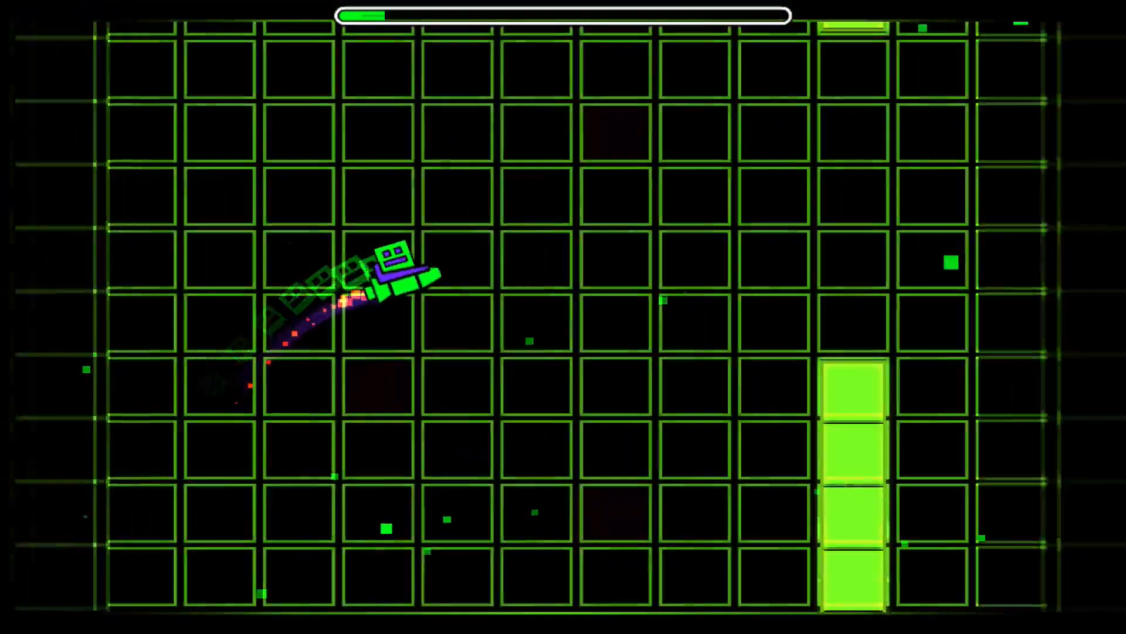
{"action": "key", "text": "space"}
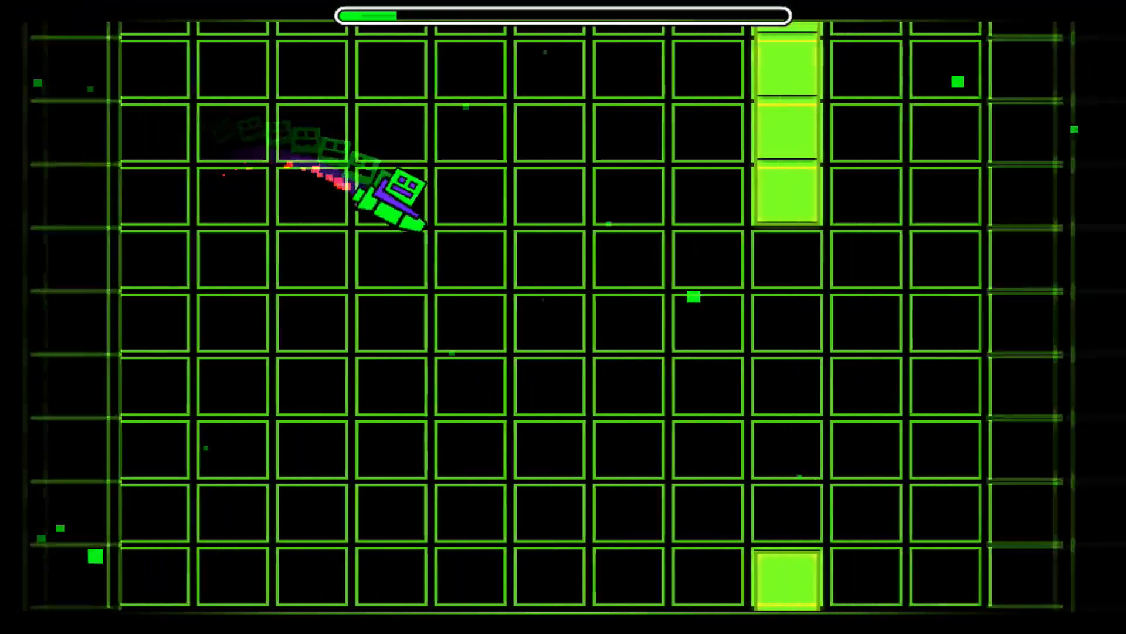
{"action": "key", "text": "space"}
{"action": "key", "text": "space"}
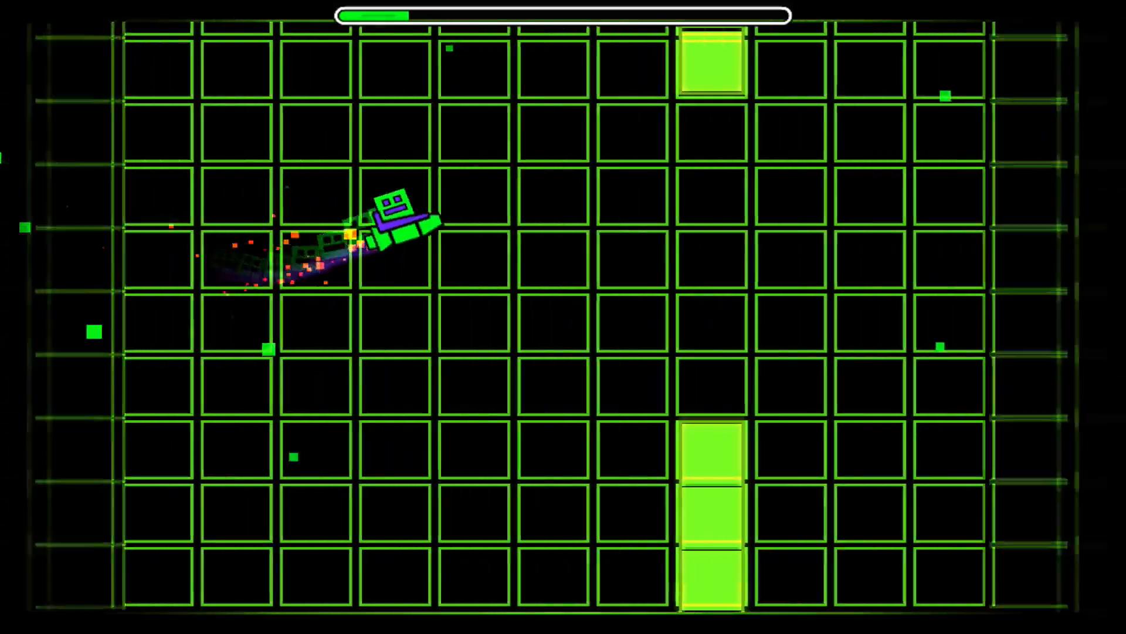
{"action": "key", "text": "space"}
{"action": "key", "text": "space"}
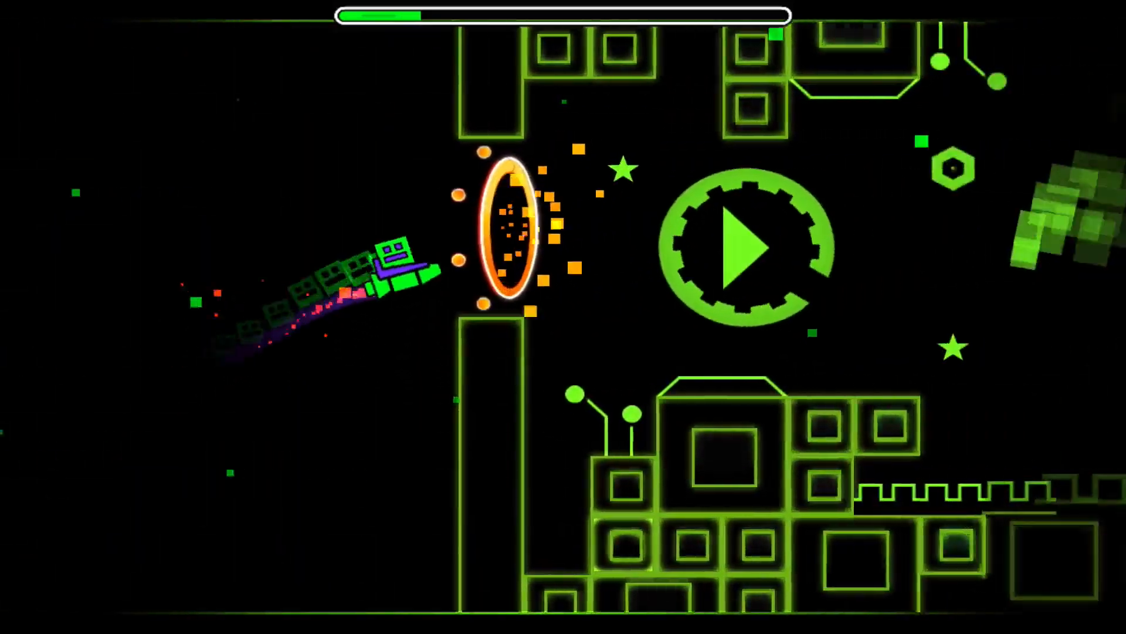
{"action": "key", "text": "space"}
{"action": "key", "text": "space"}
{"action": "key", "text": "space"}
{"action": "key", "text": "space"}
{"action": "key", "text": "space"}
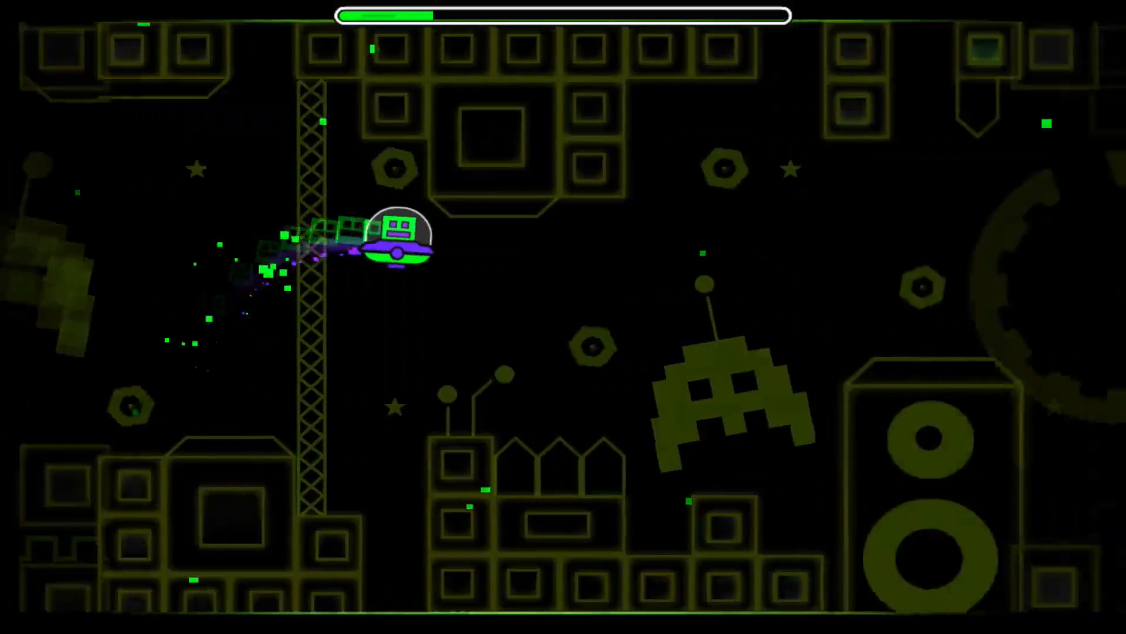
{"action": "key", "text": "space"}
{"action": "key", "text": "space"}
{"action": "key", "text": "space"}
{"action": "key", "text": "space"}
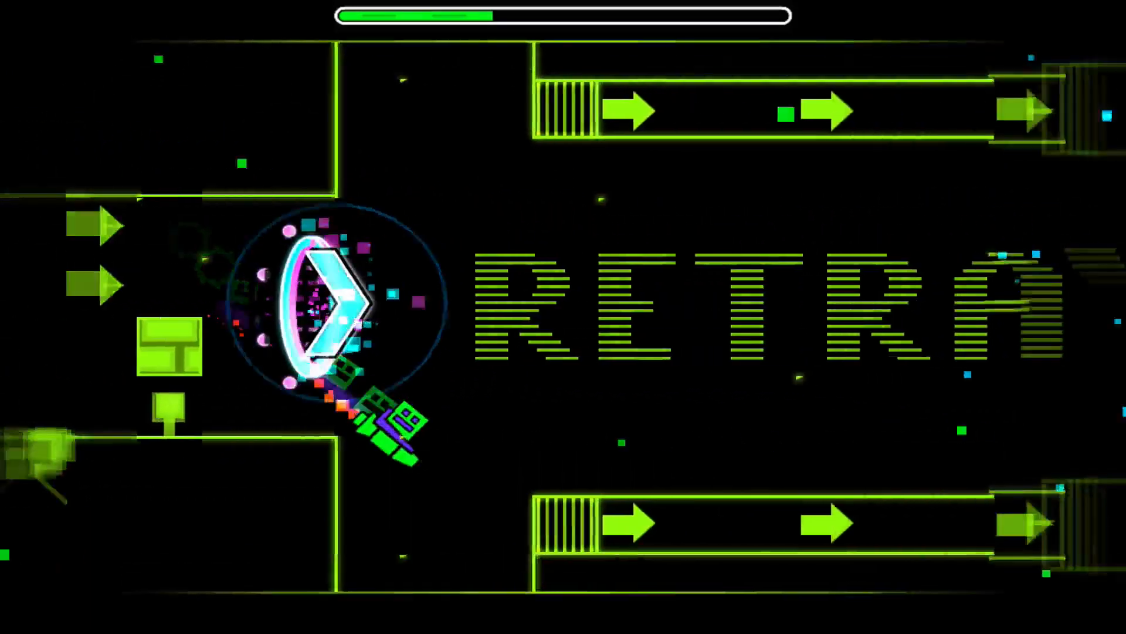
{"action": "key", "text": "space"}
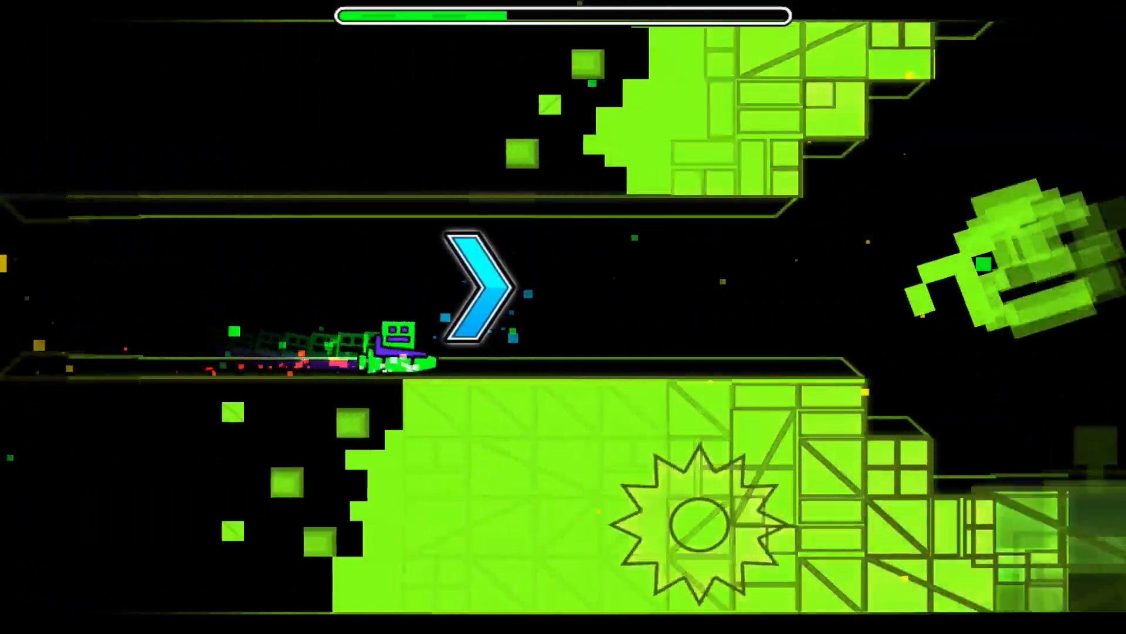
{"action": "key", "text": "space"}
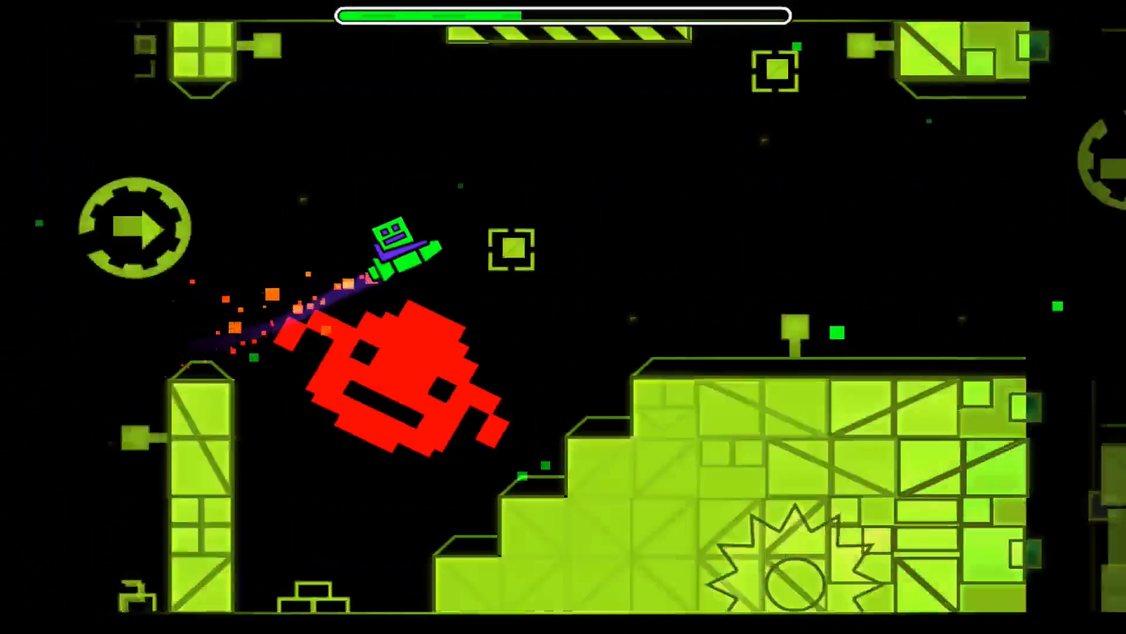
{"action": "key", "text": "space"}
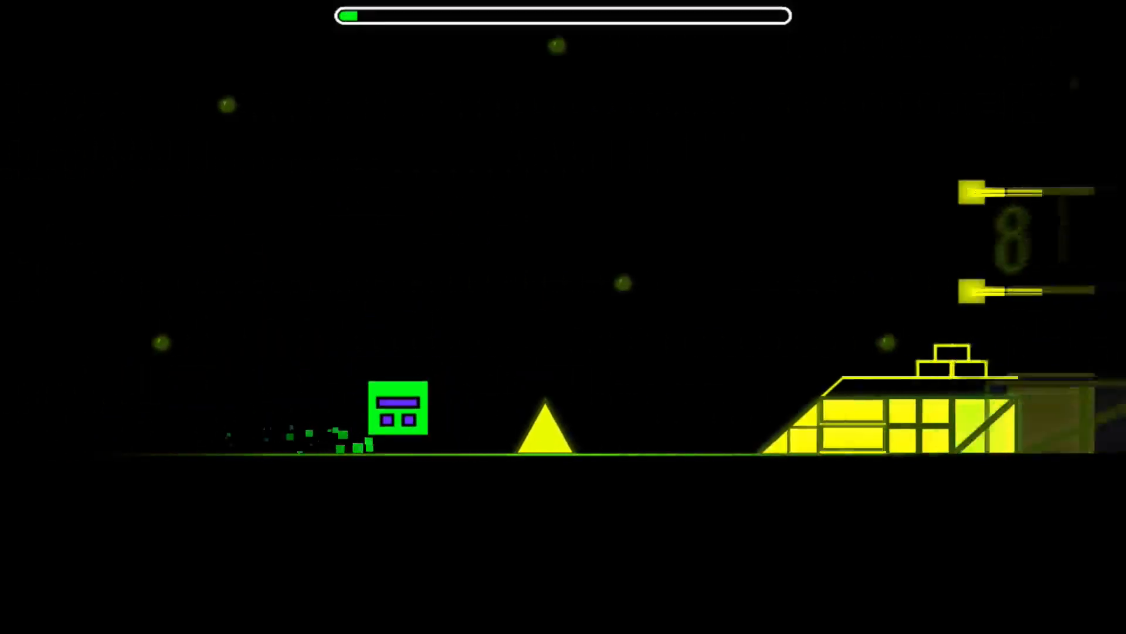
Play another ReTraY attempt from the start, going through the cube and ship sections into the UFO section
{"action": "key", "text": "space"}
{"action": "key", "text": "space"}
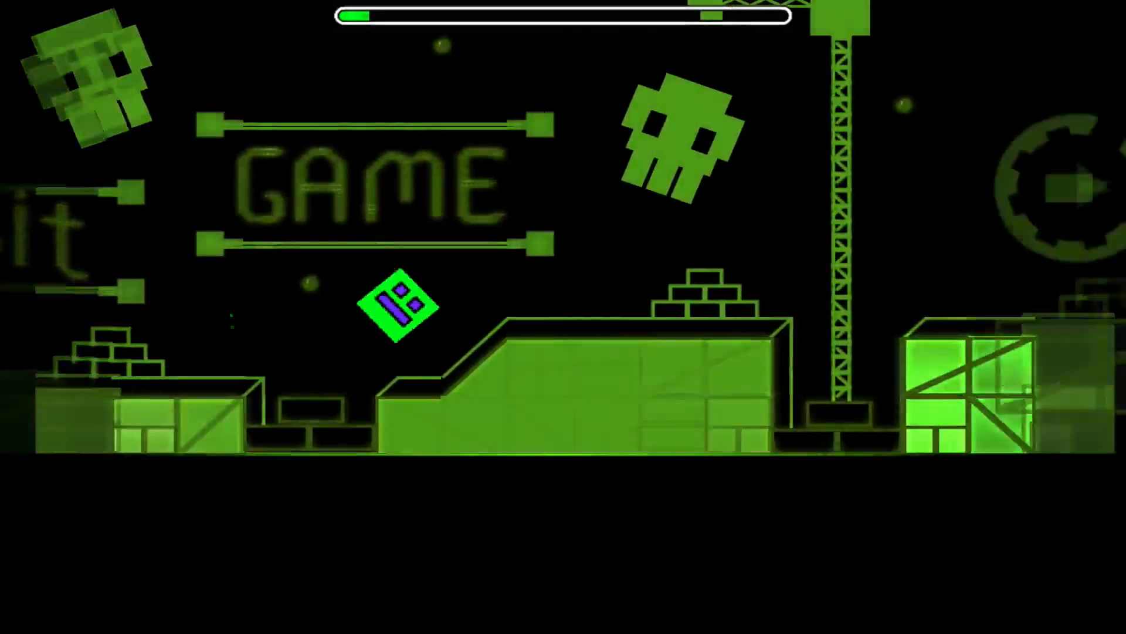
{"action": "key", "text": "space"}
{"action": "key", "text": "space"}
{"action": "key", "text": "space"}
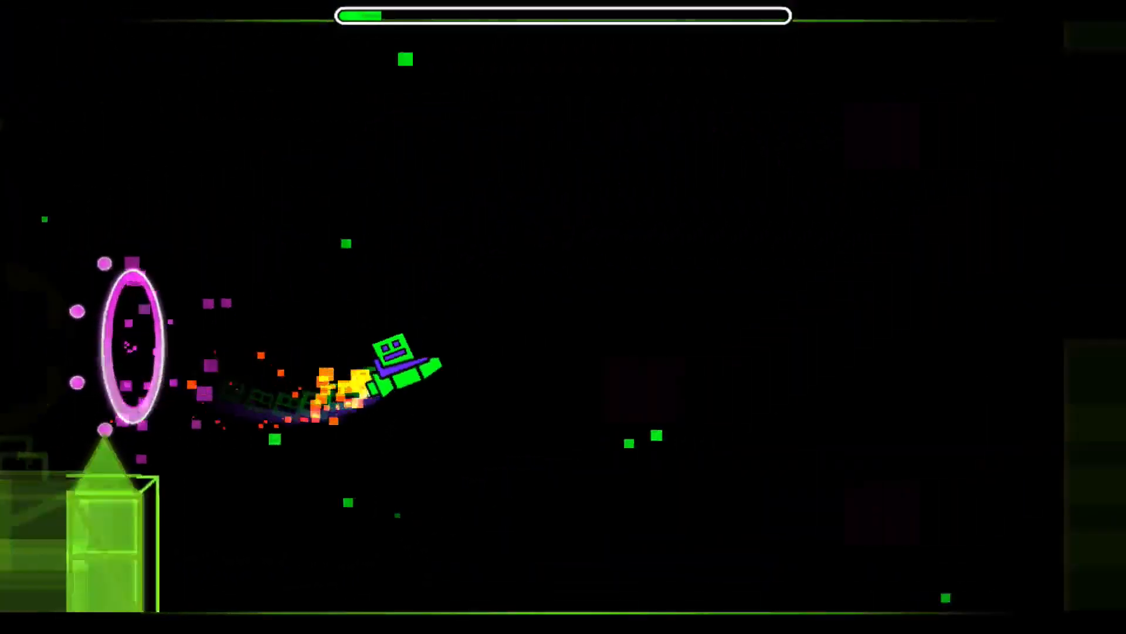
{"action": "key", "text": "space"}
{"action": "key", "text": "space"}
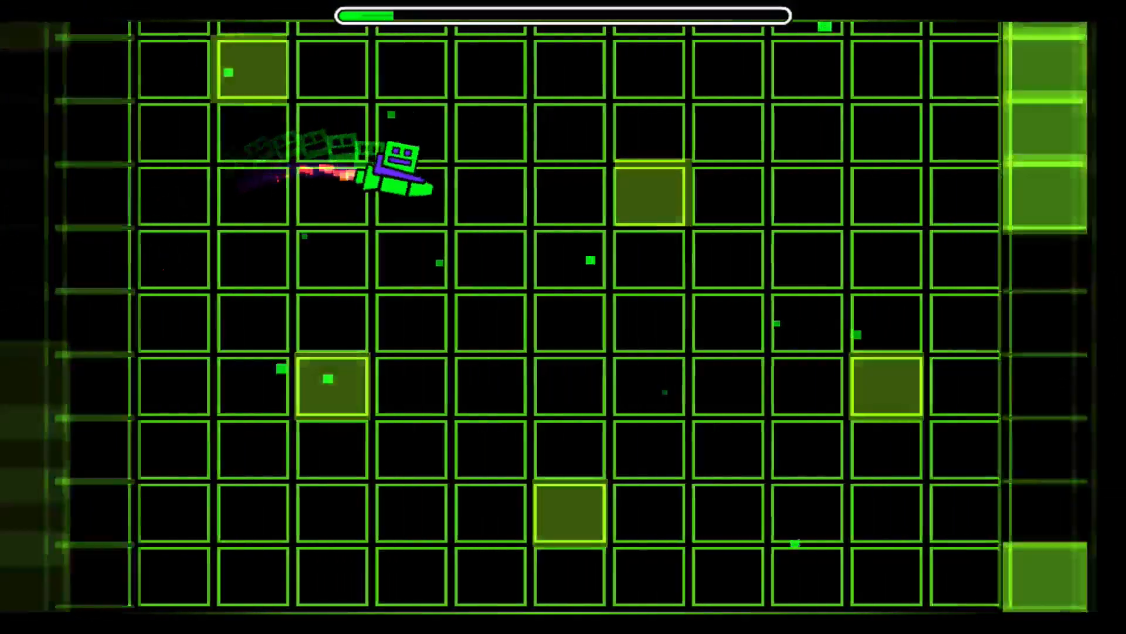
{"action": "key", "text": "space"}
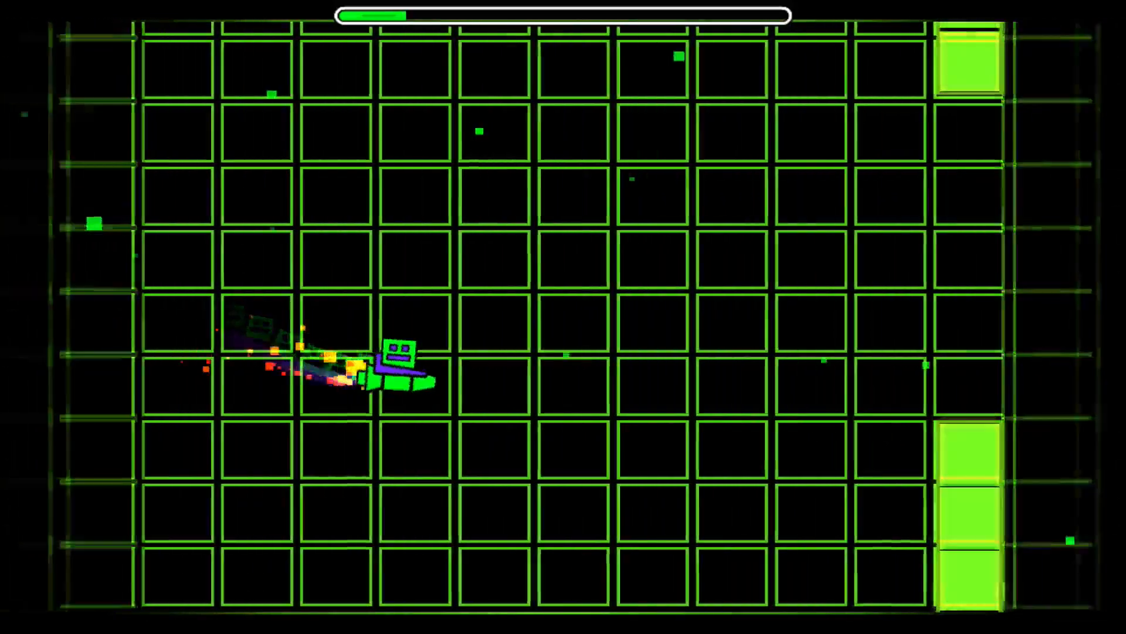
{"action": "key", "text": "space"}
{"action": "key", "text": "space"}
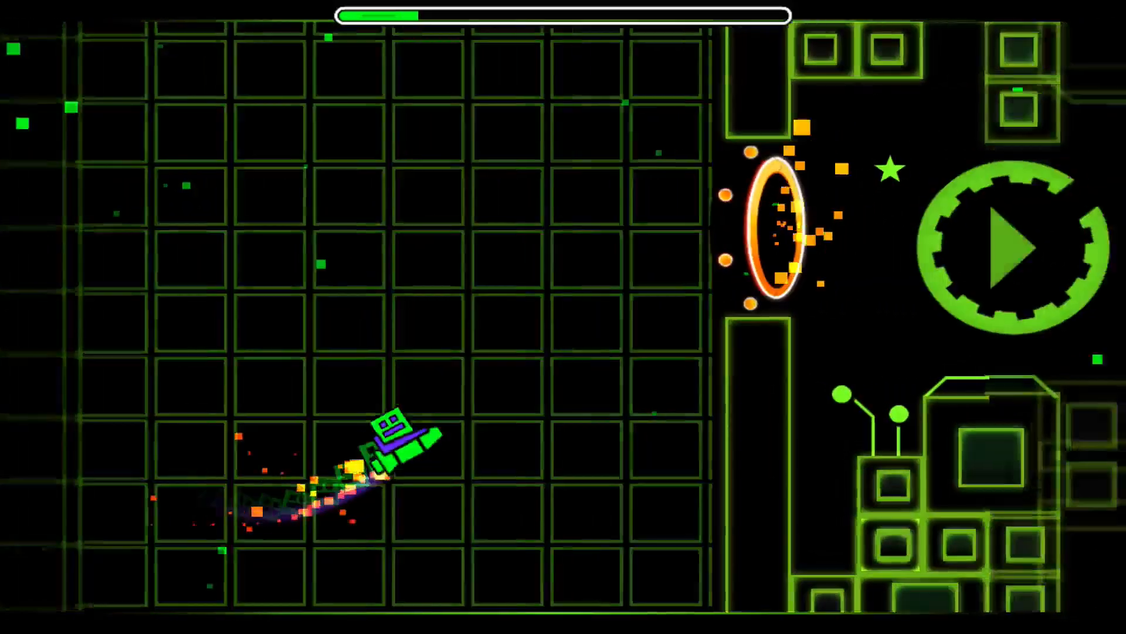
{"action": "key", "text": "space"}
{"action": "key", "text": "space"}
{"action": "key", "text": "space"}
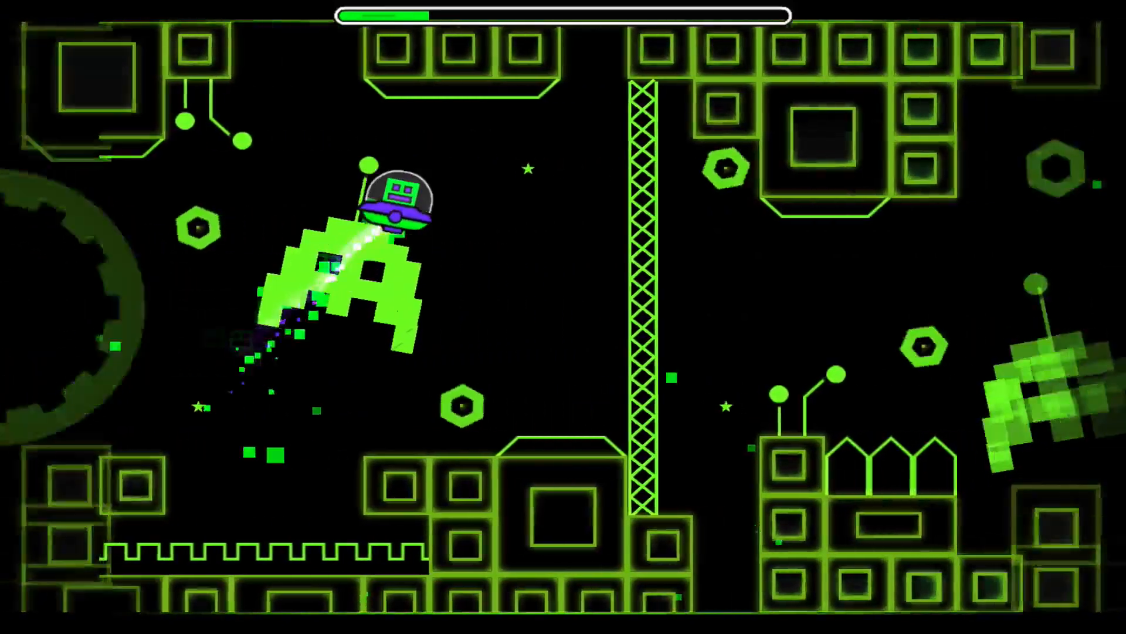
{"action": "key", "text": "space"}
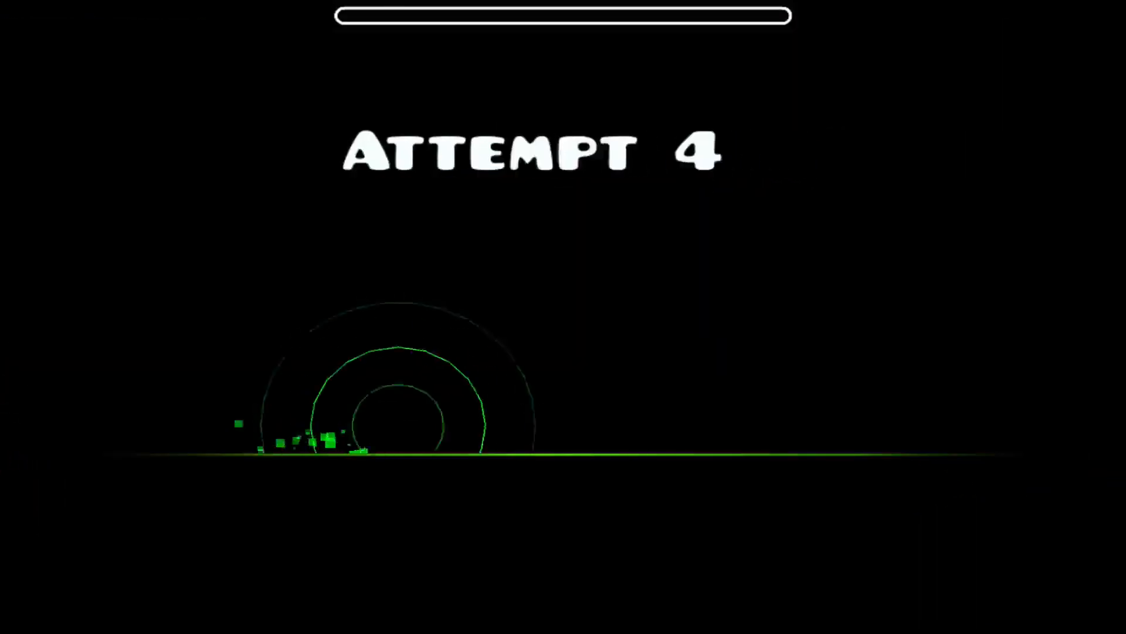
Pause the ReTraY attempt, exit the level and go back through the online levels to the game's main menu
{"action": "key", "text": "Escape"}
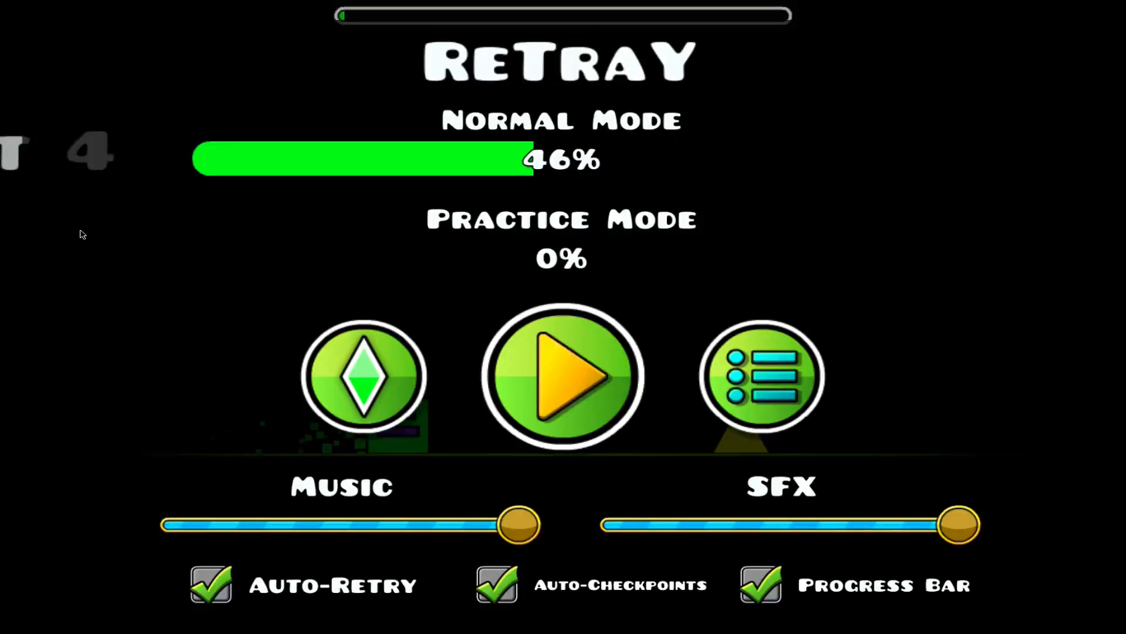
{"action": "left_click", "coordinate": [800, 396]}
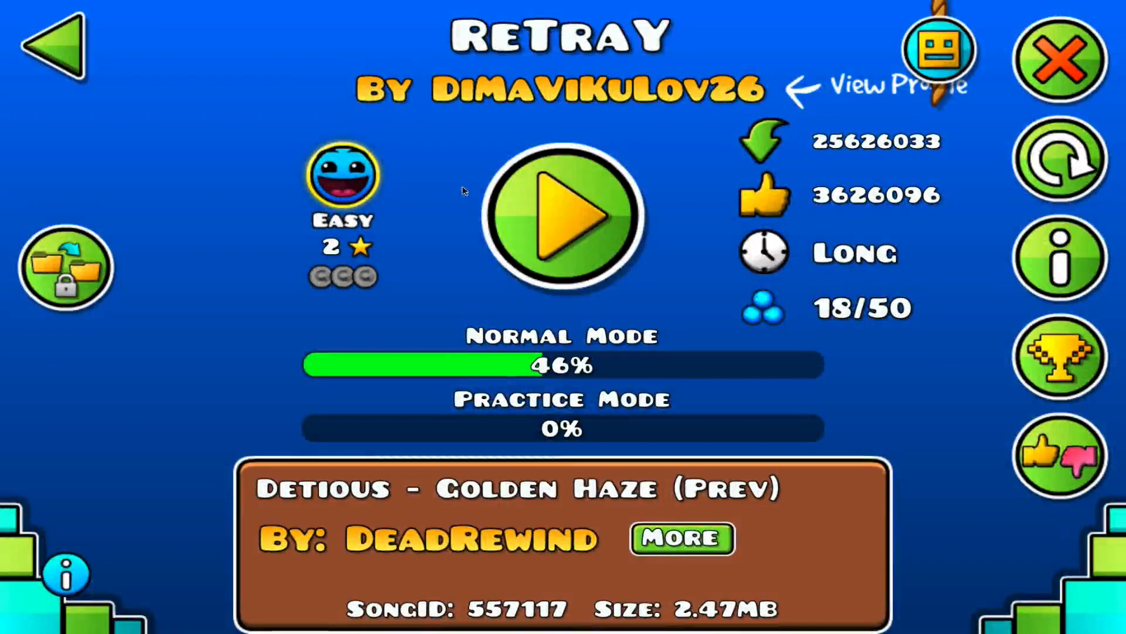
{"action": "left_click", "coordinate": [25, 28]}
{"action": "left_click", "coordinate": [34, 45]}
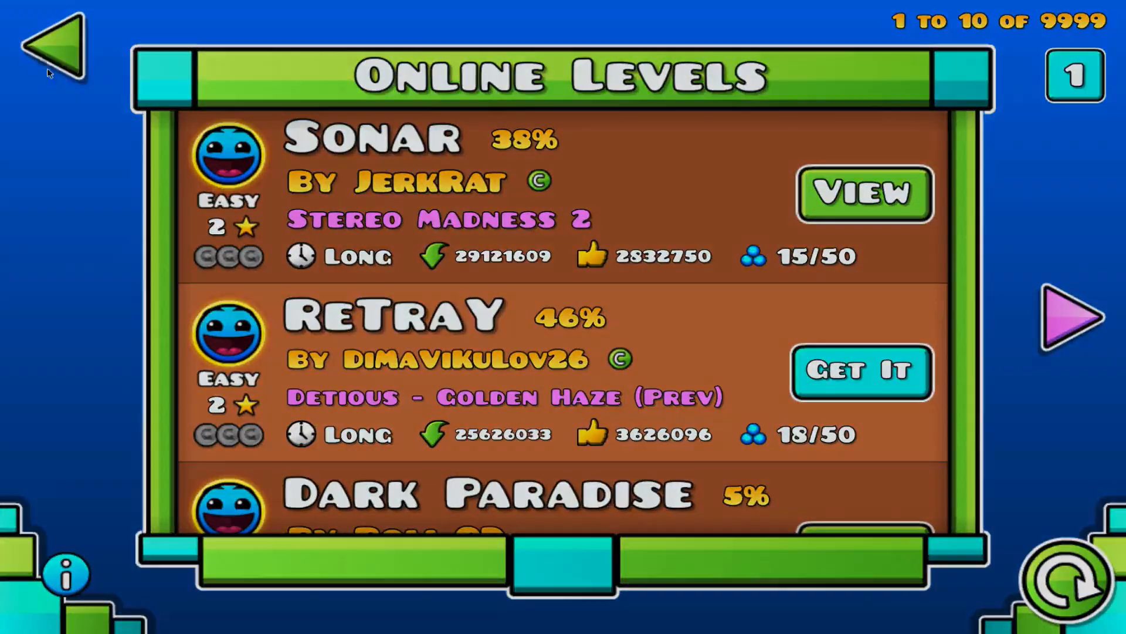
{"action": "left_click", "coordinate": [36, 49]}
{"action": "left_click", "coordinate": [56, 47]}
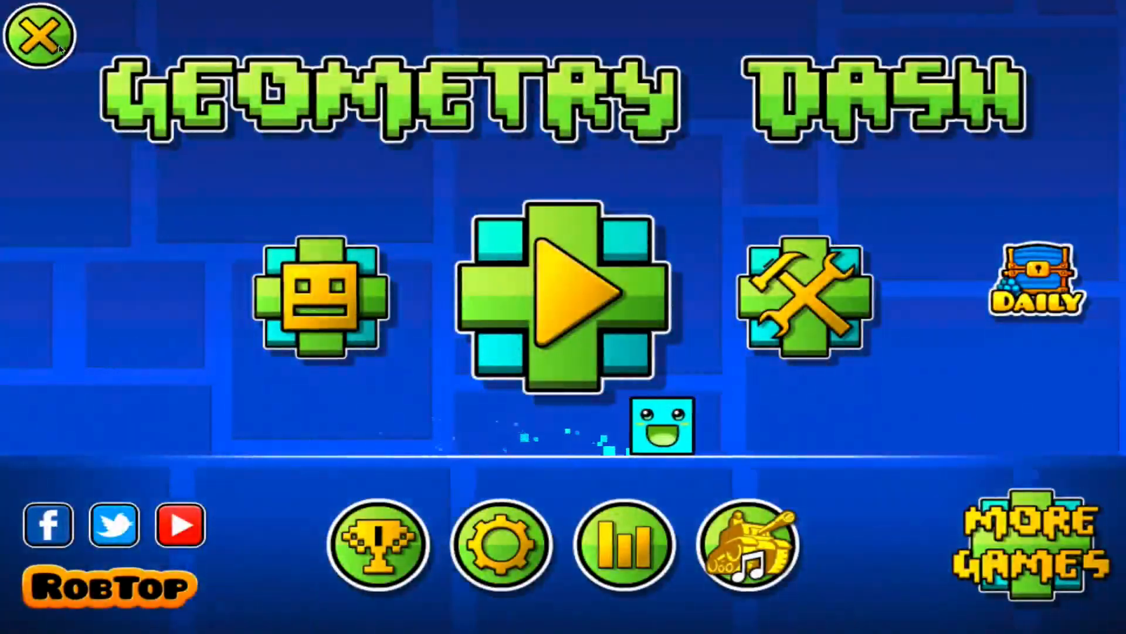
Quit Geometry Dash, confirming the exit, and close the Games folder window in Finder
{"action": "left_click", "coordinate": [55, 46]}
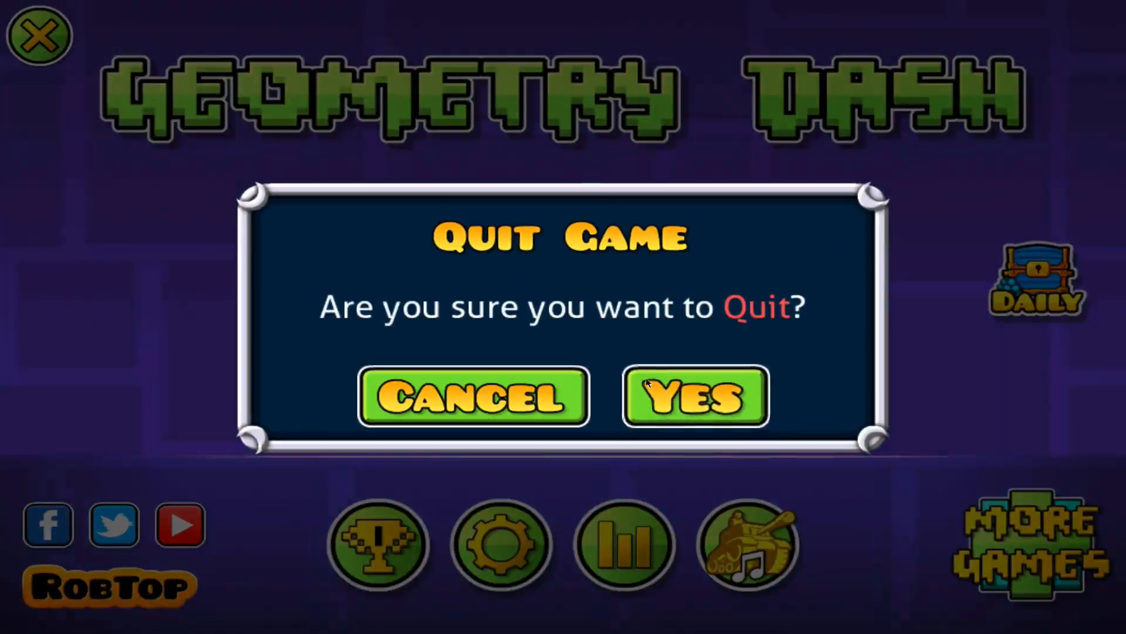
{"action": "left_click", "coordinate": [694, 395]}
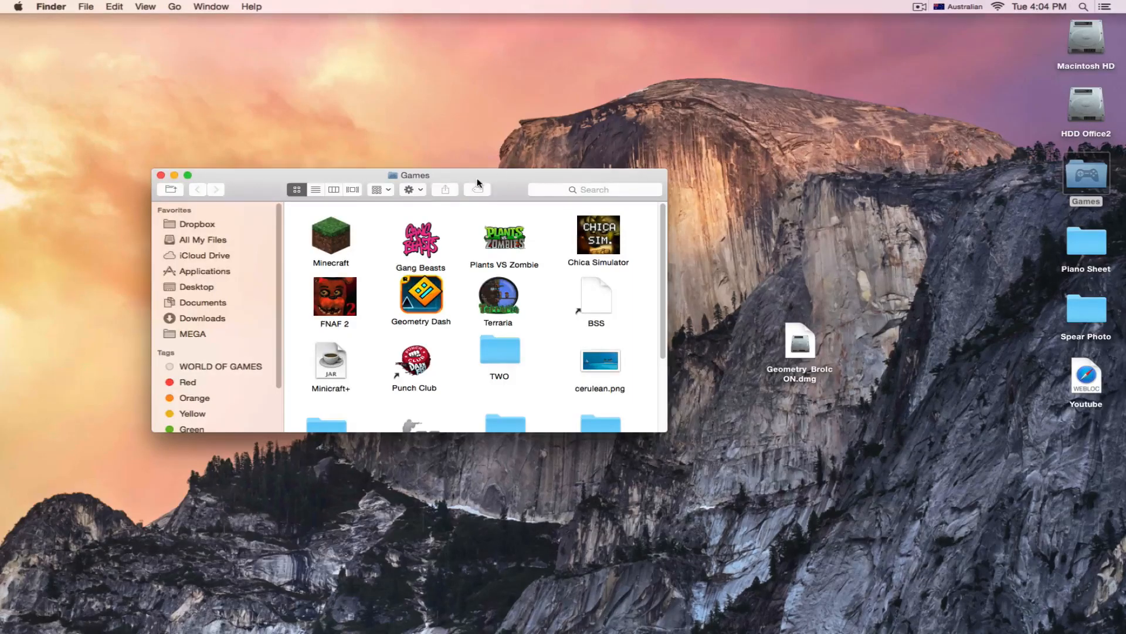
{"action": "left_click", "coordinate": [364, 153]}
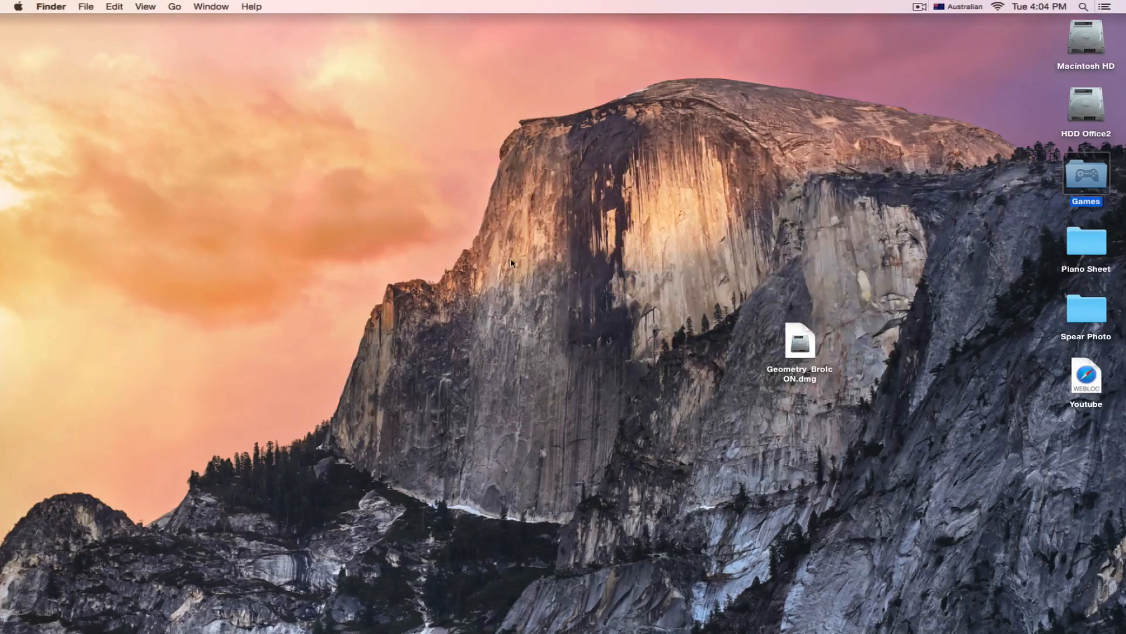
{"action": "left_click_drag", "start_coordinate": [516, 260], "coordinate": [892, 419]}
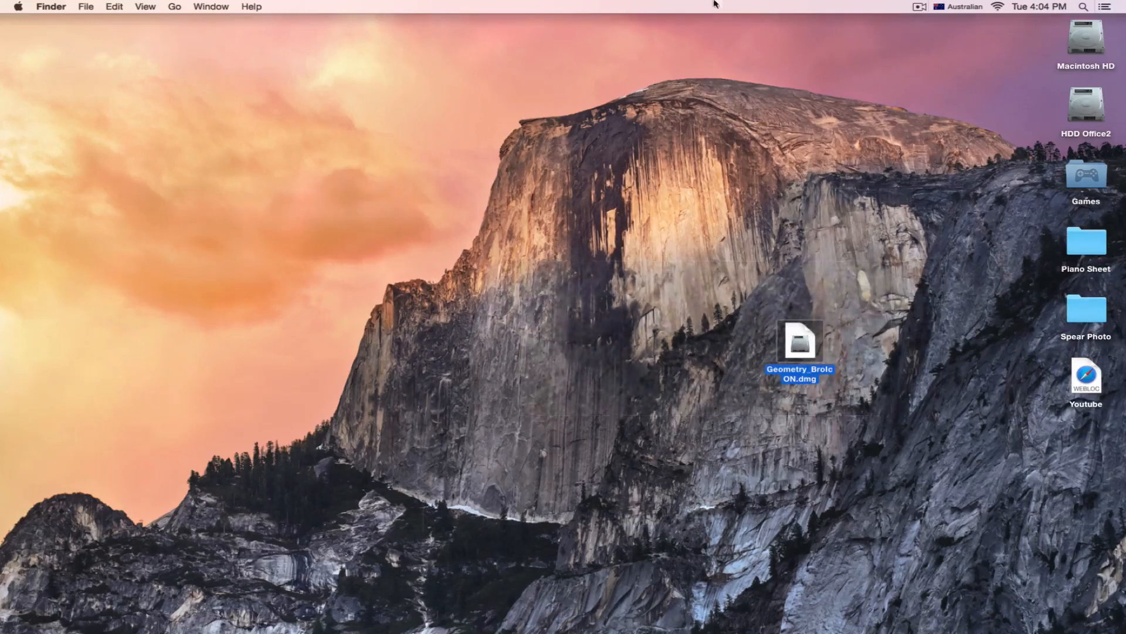
{"action": "left_click", "coordinate": [920, 6]}
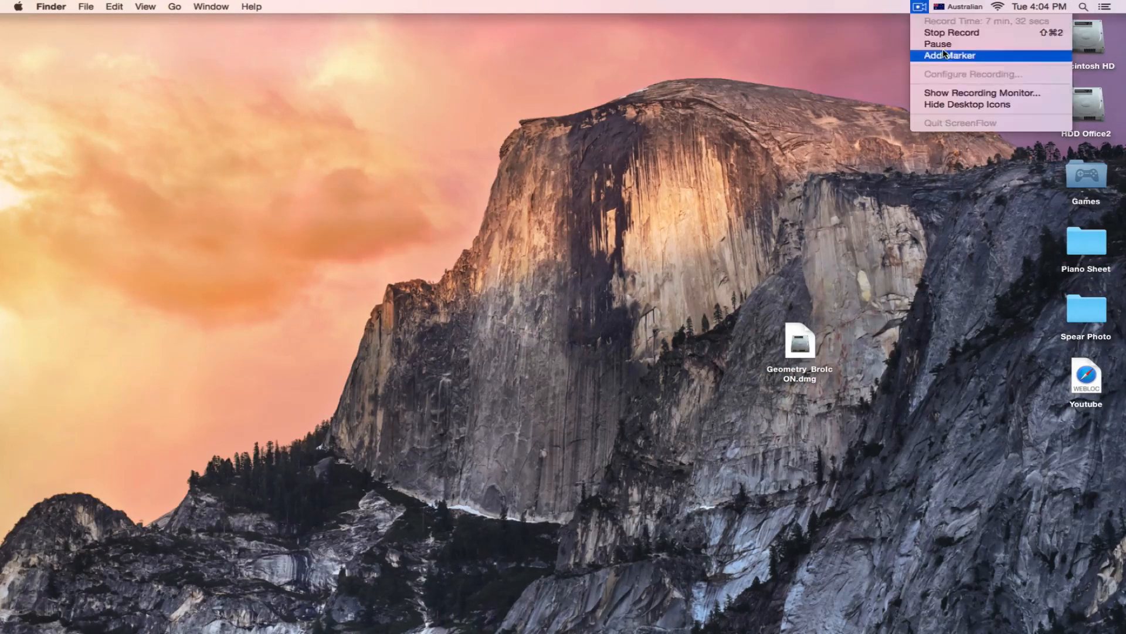